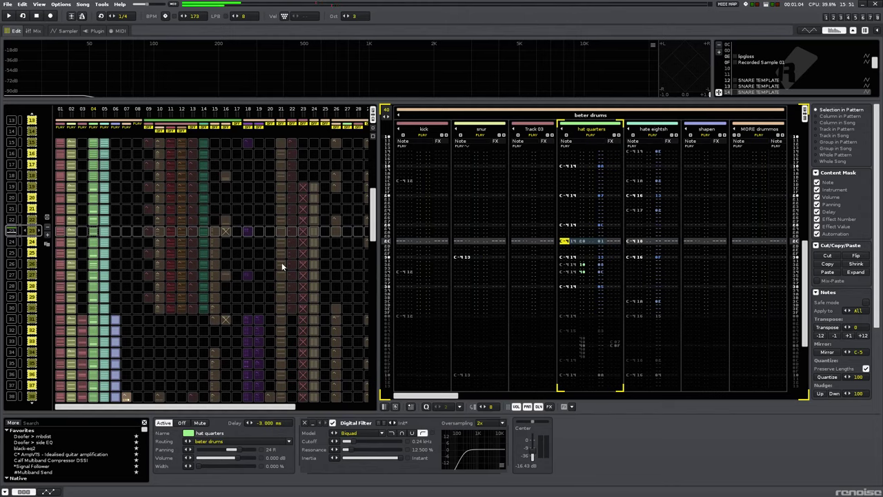
Select the beter drums group at pattern 15 with only that group soloed and play it.
{"action": "scroll", "coordinate": [240, 269], "scroll_direction": "up", "scroll_amount": 7}
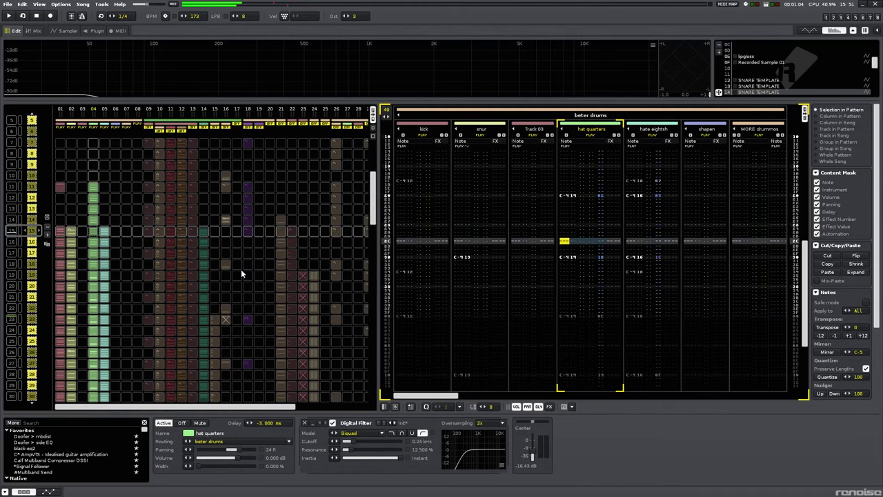
{"action": "left_click", "coordinate": [137, 231]}
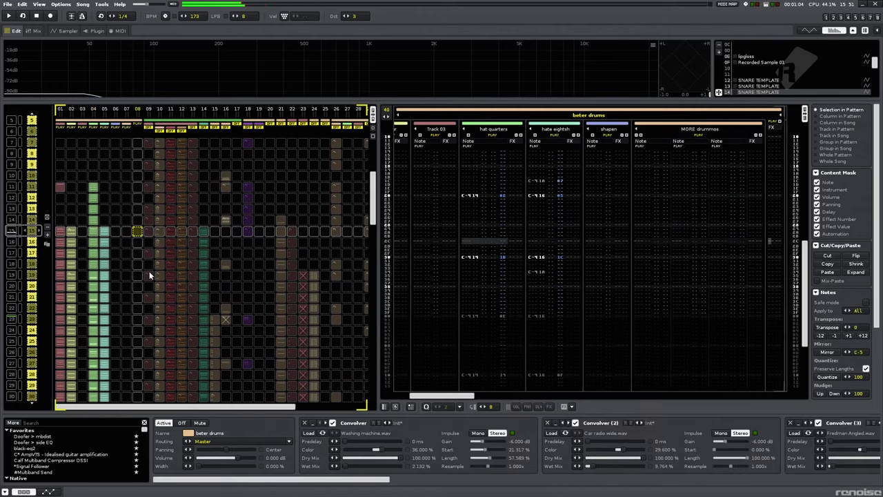
{"action": "key", "text": "space"}
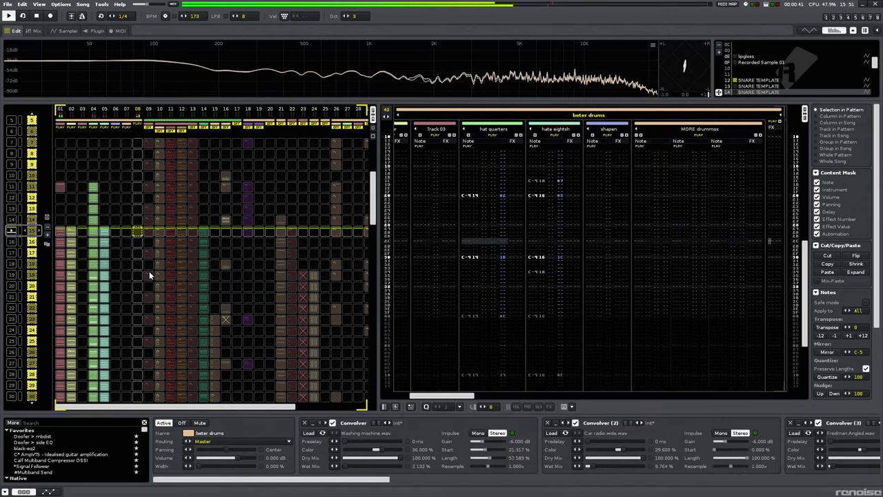
Unmute all tracks, and solo and play the neuro bass shit group from pattern 15.
{"action": "key", "text": "ctrl+backslash"}
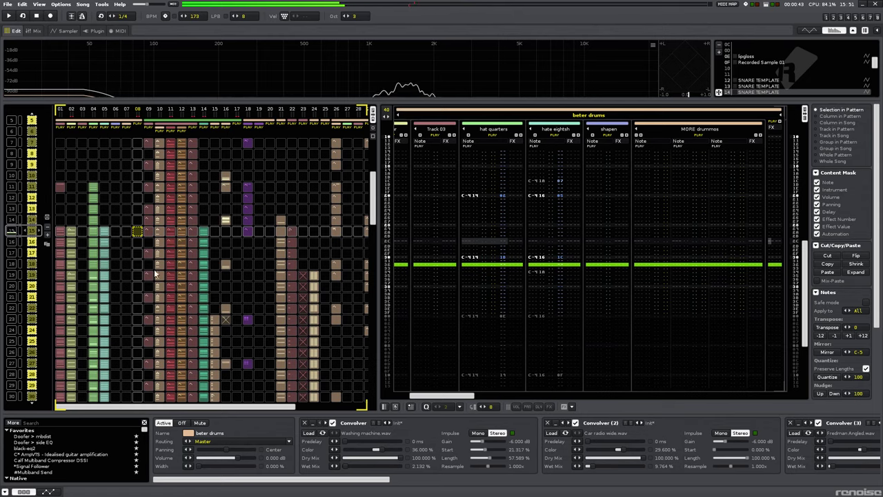
{"action": "left_click", "coordinate": [236, 228]}
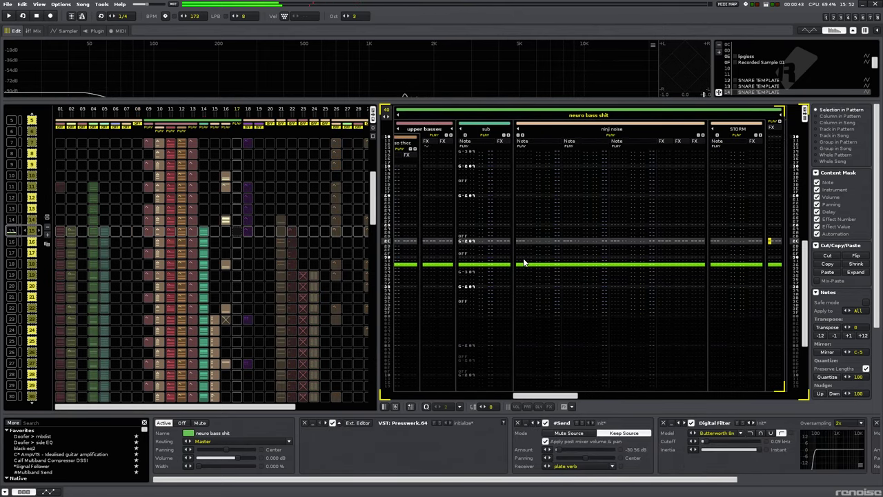
{"action": "key", "text": "space"}
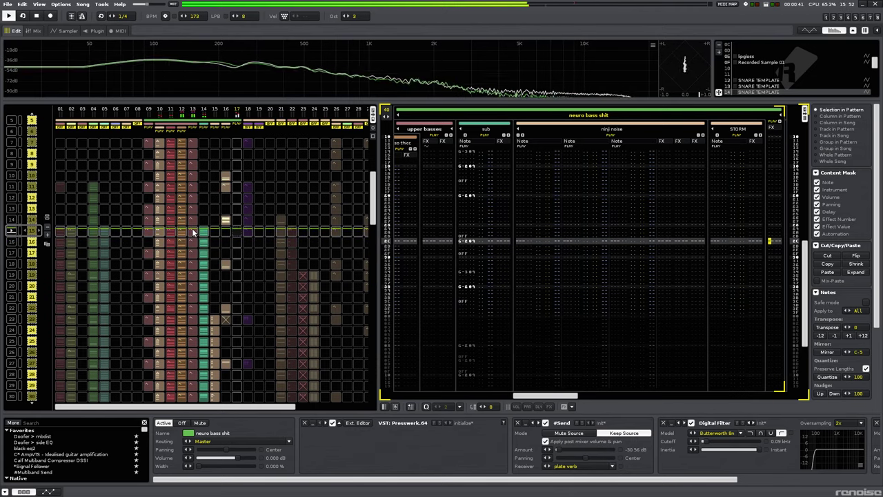
{"action": "key", "text": "space"}
Solo the midi control track and open the automation envelope of its pitchbend input at pattern 15.
{"action": "left_click", "coordinate": [149, 235]}
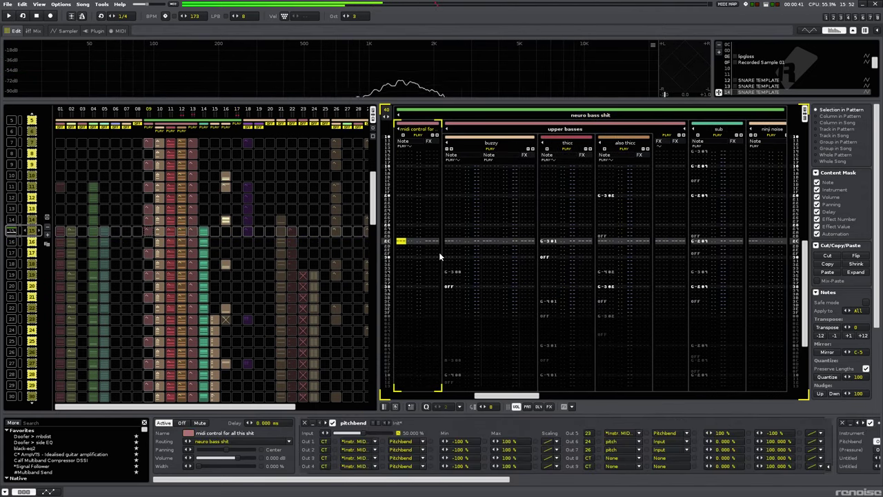
{"action": "scroll", "coordinate": [438, 252], "scroll_direction": "up", "scroll_amount": 11}
{"action": "key", "text": "backslash"}
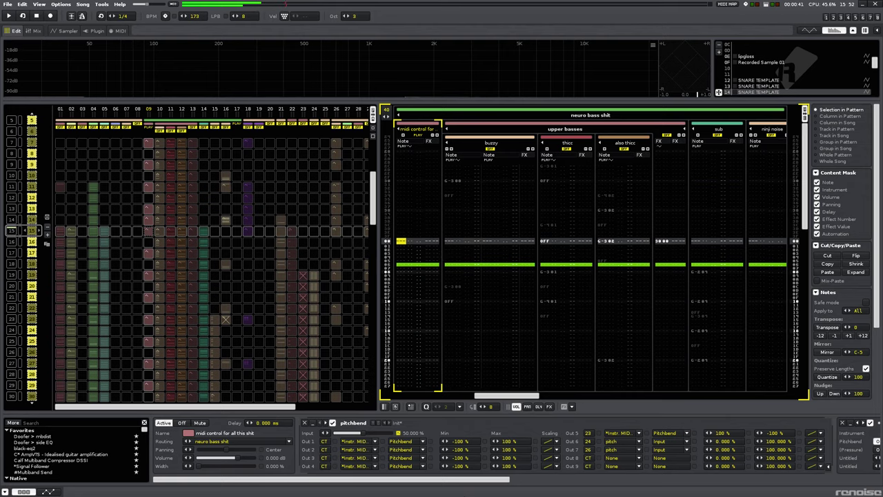
{"action": "double_click", "coordinate": [397, 433]}
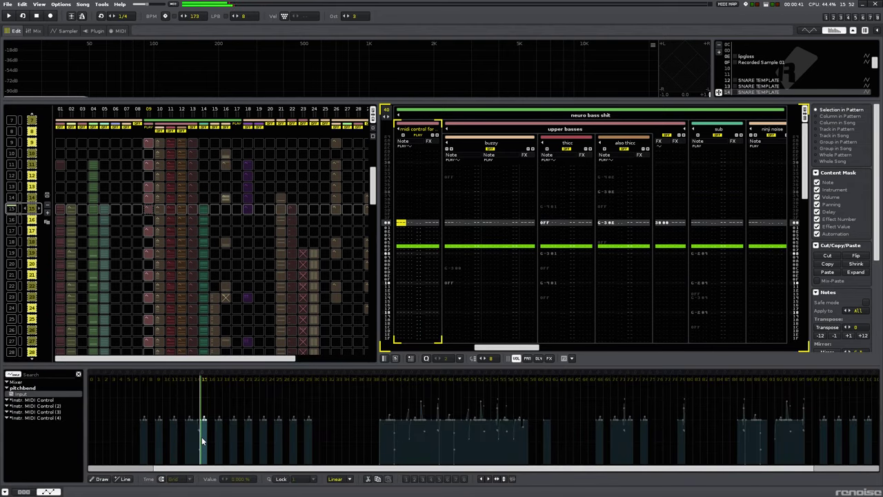
{"action": "scroll", "coordinate": [201, 436], "scroll_direction": "up", "scroll_amount": 6}
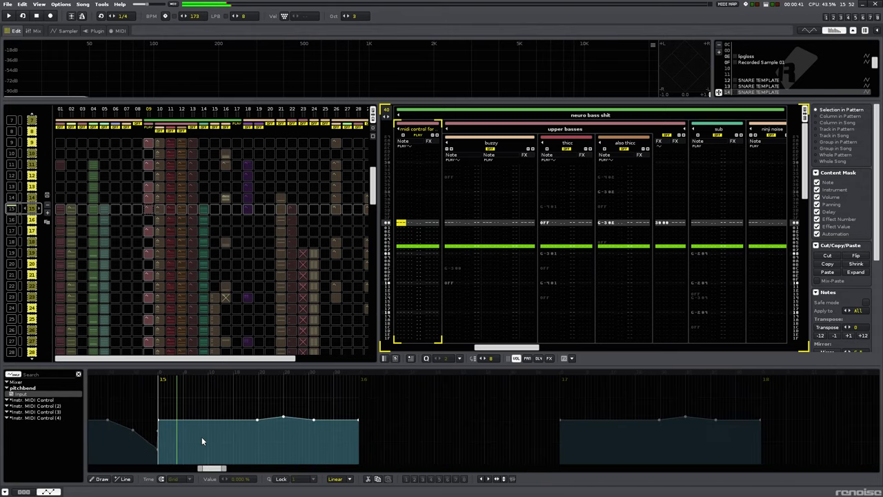
Examine the pitchbend device's outputs and the following MIDI control device, plus the pitchbend input automation around pattern 15.
{"action": "left_click", "coordinate": [24, 491]}
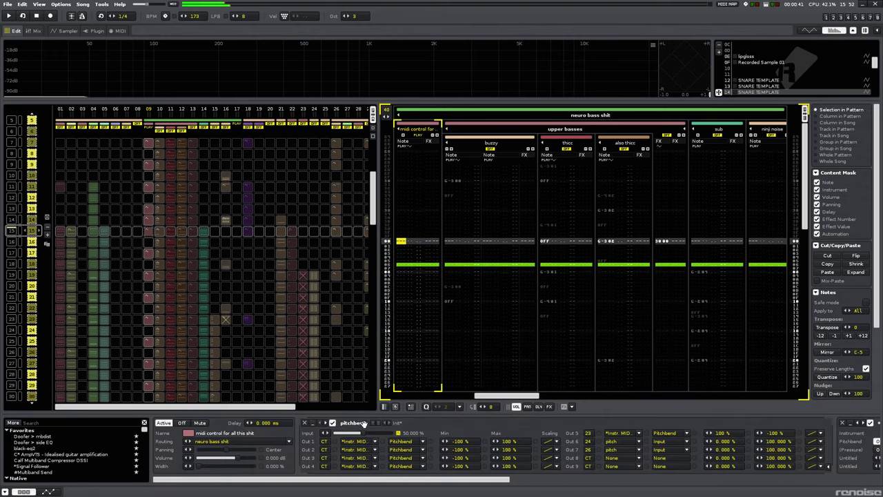
{"action": "scroll", "coordinate": [359, 484], "scroll_direction": "down", "scroll_amount": 3}
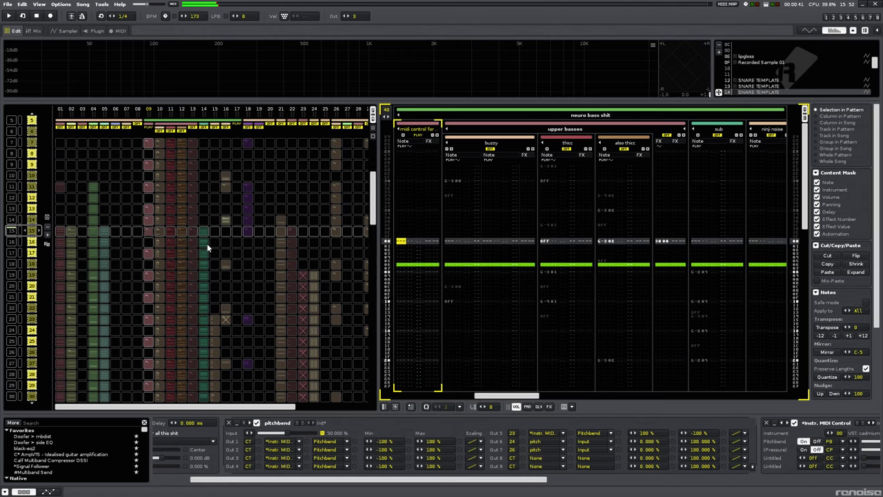
{"action": "left_click", "coordinate": [47, 491]}
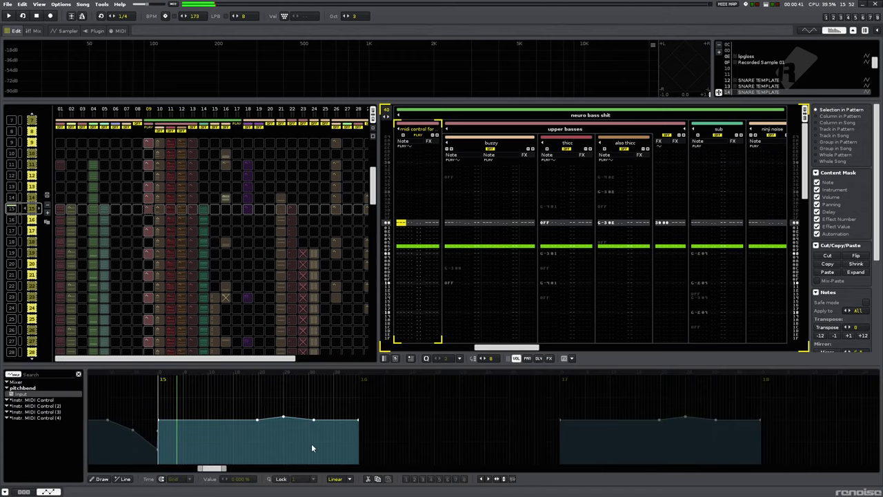
{"action": "scroll", "coordinate": [482, 418], "scroll_direction": "down", "scroll_amount": 3}
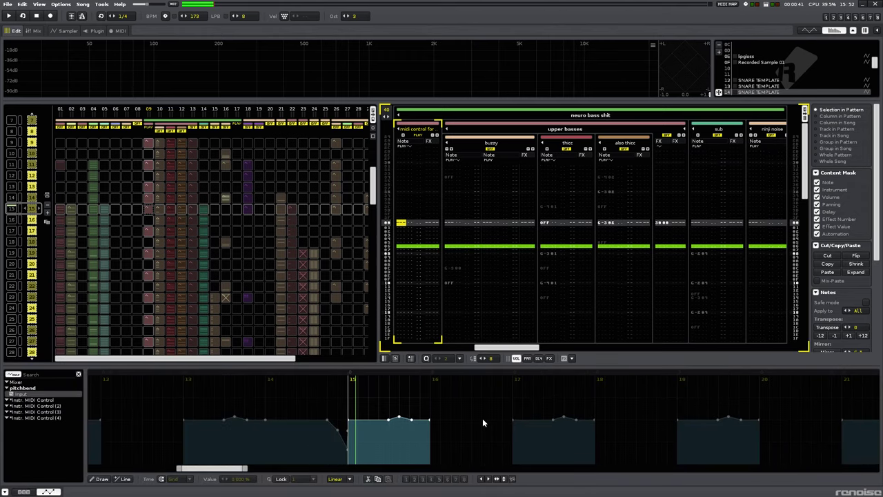
{"action": "left_click", "coordinate": [288, 397]}
{"action": "left_click", "coordinate": [383, 400]}
{"action": "scroll", "coordinate": [400, 417], "scroll_direction": "up", "scroll_amount": 2}
Unmute the buzzy, thicc and also thicc tracks and their upper basses group, and play the song.
{"action": "left_click", "coordinate": [162, 209]}
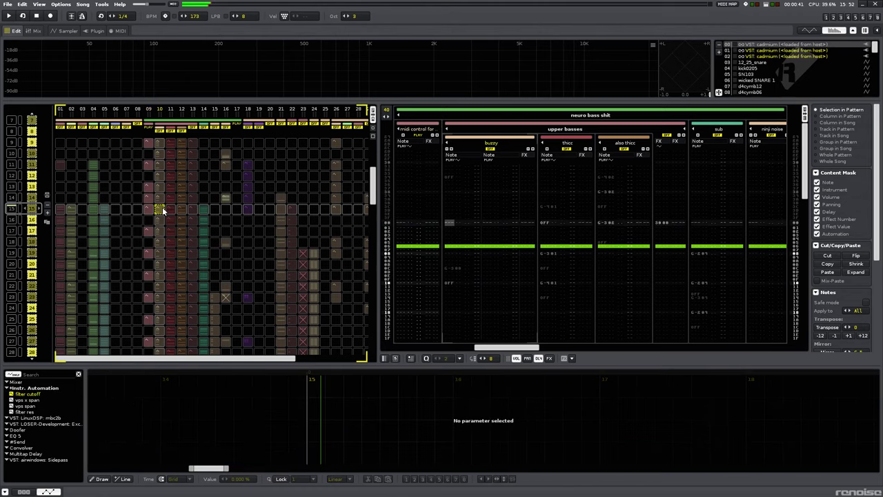
{"action": "key", "text": "backslash"}
{"action": "key", "text": "Right"}
{"action": "key", "text": "backslash"}
{"action": "key", "text": "Right"}
{"action": "key", "text": "backslash"}
{"action": "key", "text": "Right"}
{"action": "key", "text": "backslash"}
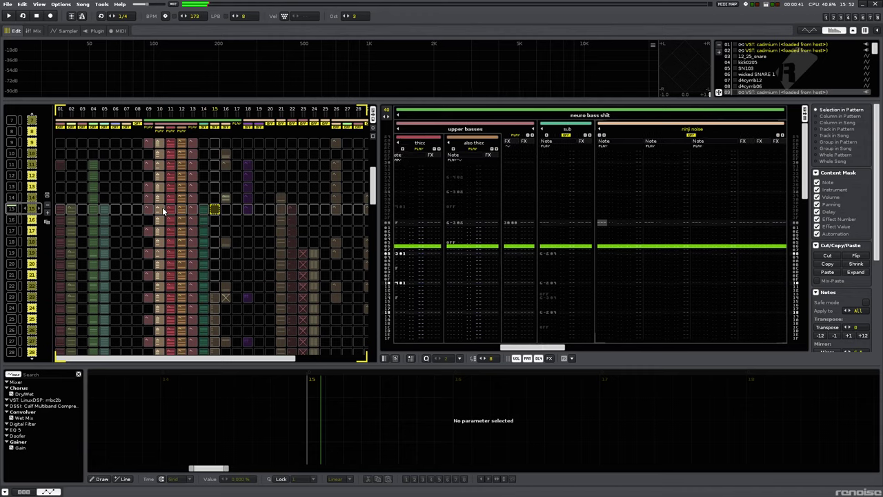
{"action": "key", "text": "space"}
Try a drawn pitchbend curve rising to 100 % in pattern 16 of the midi control track, and undo the envelope.
{"action": "left_click", "coordinate": [151, 210]}
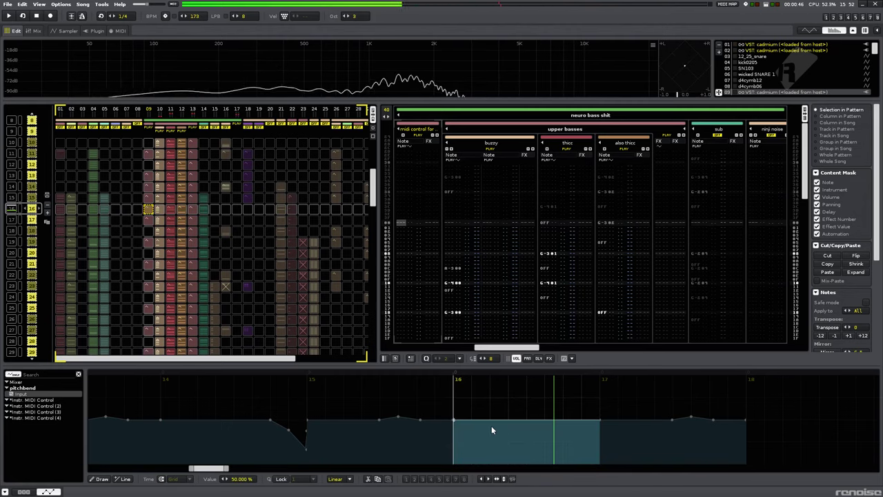
{"action": "left_click_drag", "start_coordinate": [491, 426], "coordinate": [514, 458]}
{"action": "key", "text": "ctrl+z"}
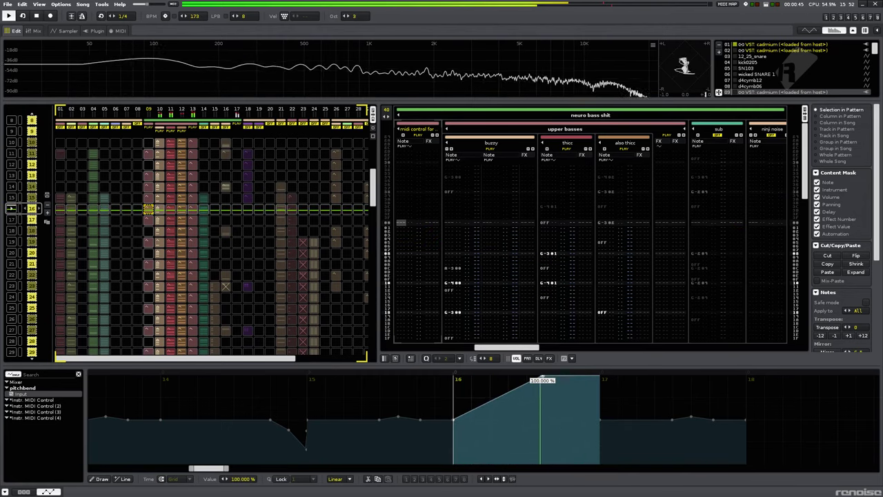
{"action": "key", "text": "ctrl+z"}
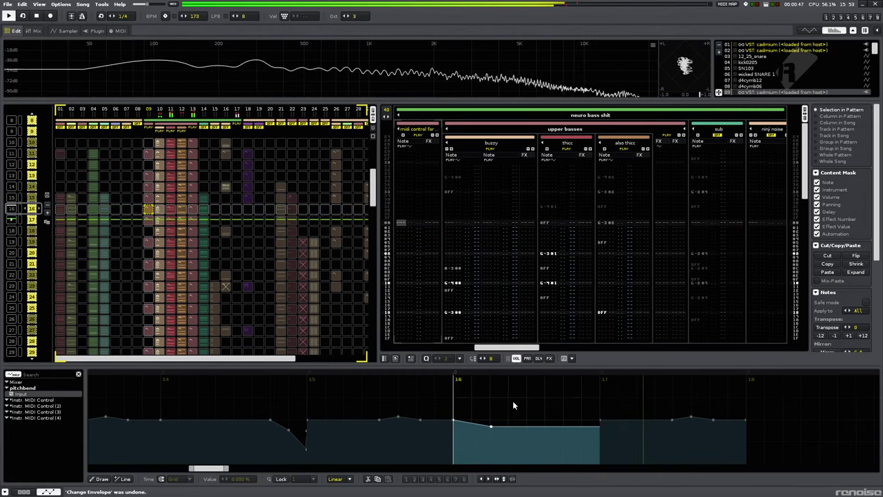
{"action": "key", "text": "ctrl+z"}
{"action": "key", "text": "ctrl+z"}
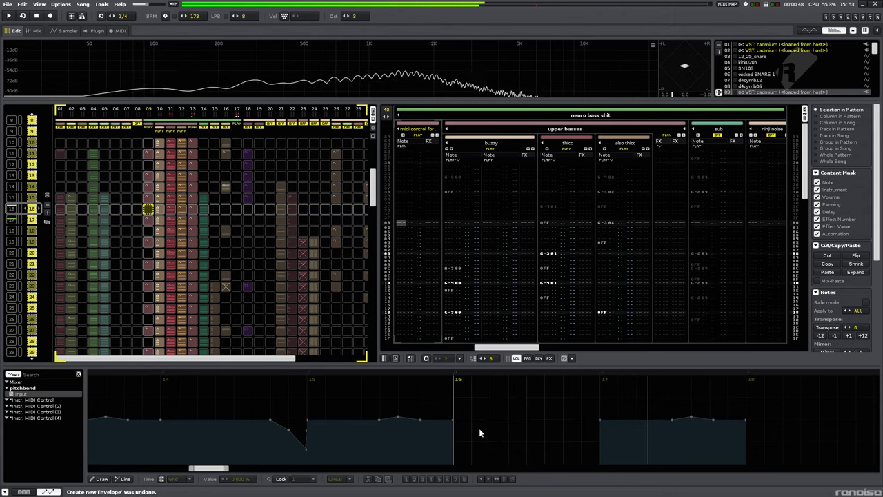
Solo and play the buzzy, thicc and also thicc tracks one after another from pattern 16.
{"action": "left_click", "coordinate": [158, 210]}
{"action": "left_click", "coordinate": [541, 301]}
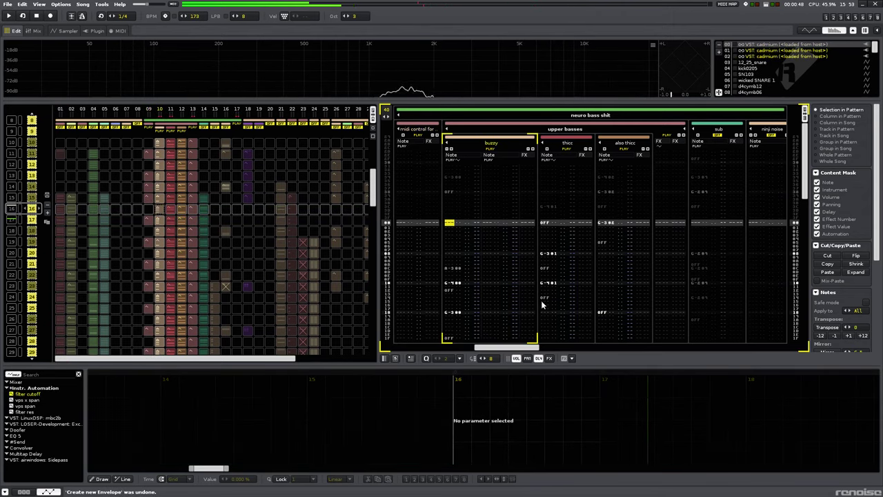
{"action": "key", "text": "Tab"}
{"action": "key", "text": "Tab"}
{"action": "key", "text": "shift+Tab"}
{"action": "key", "text": "shift+Tab"}
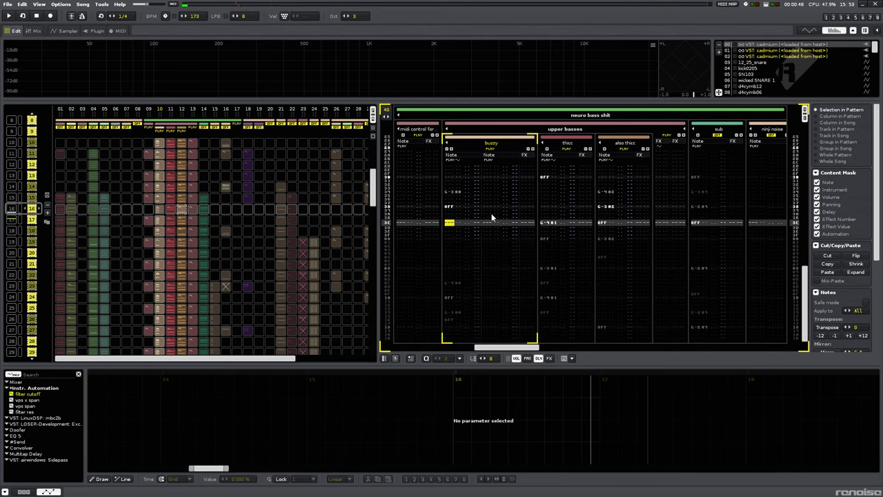
{"action": "key", "text": "space"}
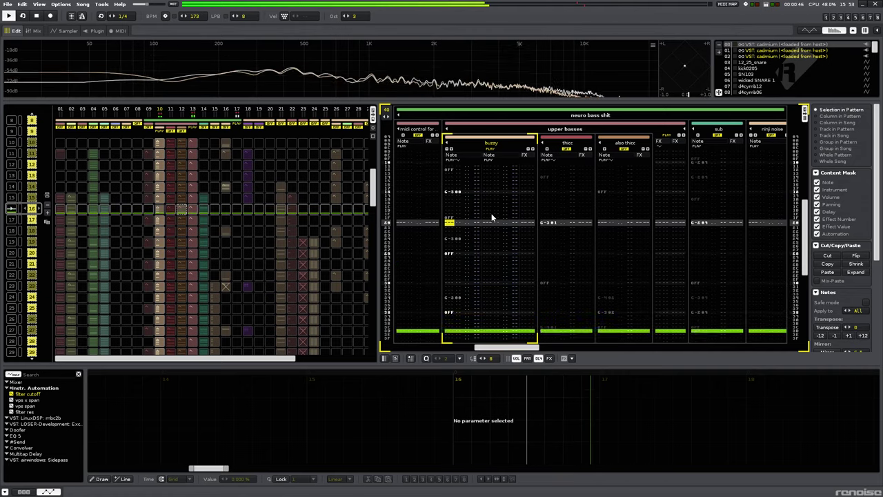
{"action": "key", "text": "Tab"}
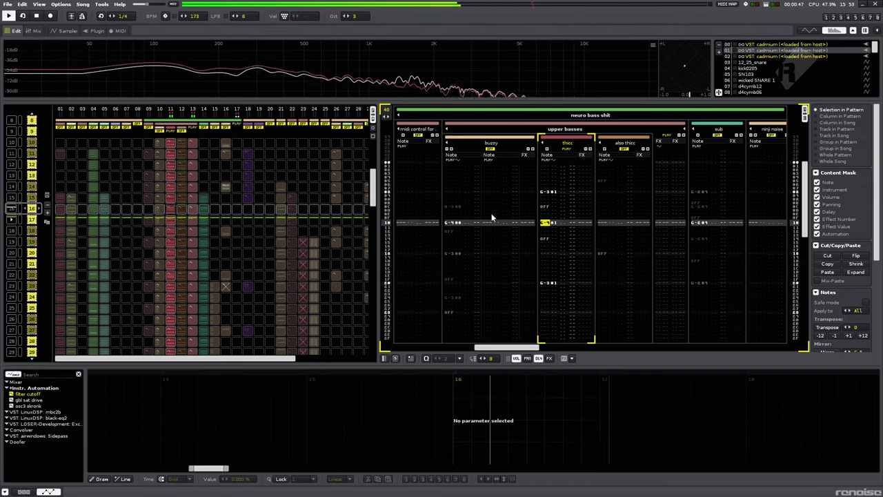
{"action": "key", "text": "Tab"}
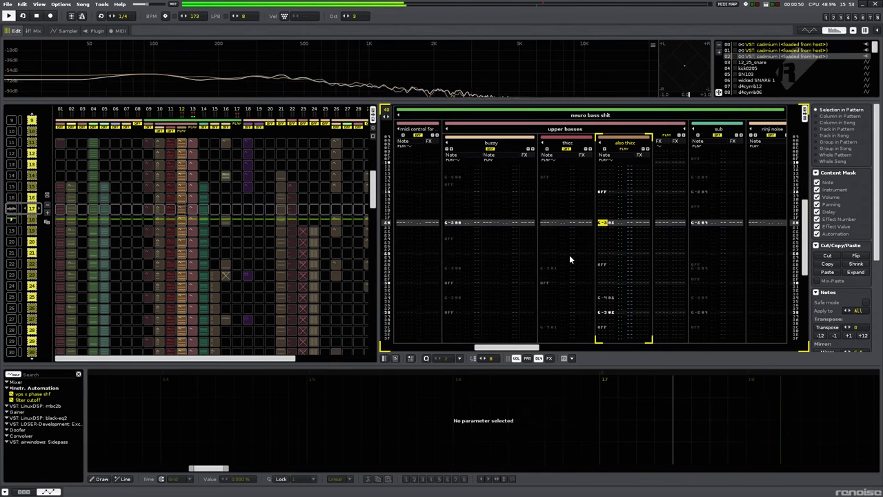
Solo the sub track and play its notes from pattern 17.
{"action": "left_click", "coordinate": [706, 228]}
{"action": "key", "text": "backslash"}
{"action": "key", "text": "Left"}
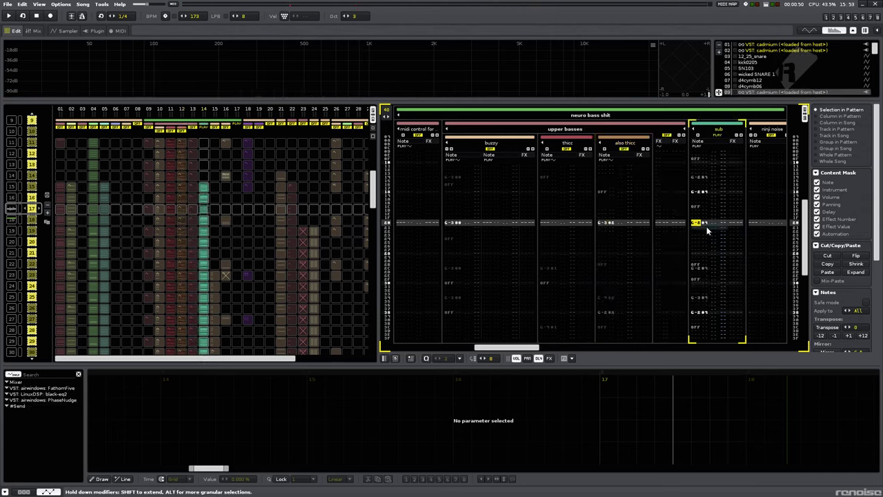
{"action": "key", "text": "space"}
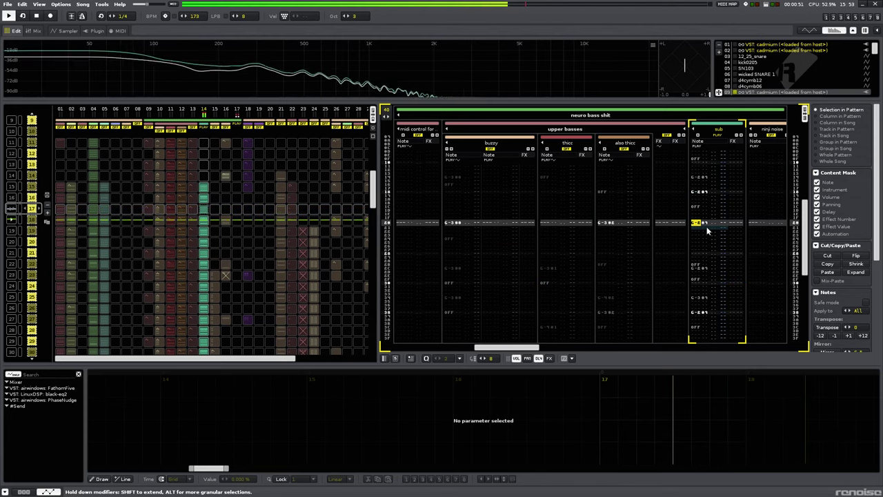
Solo and play the ninj noise track at pattern 23, and solo the STORM track at pattern 14.
{"action": "key", "text": "Tab"}
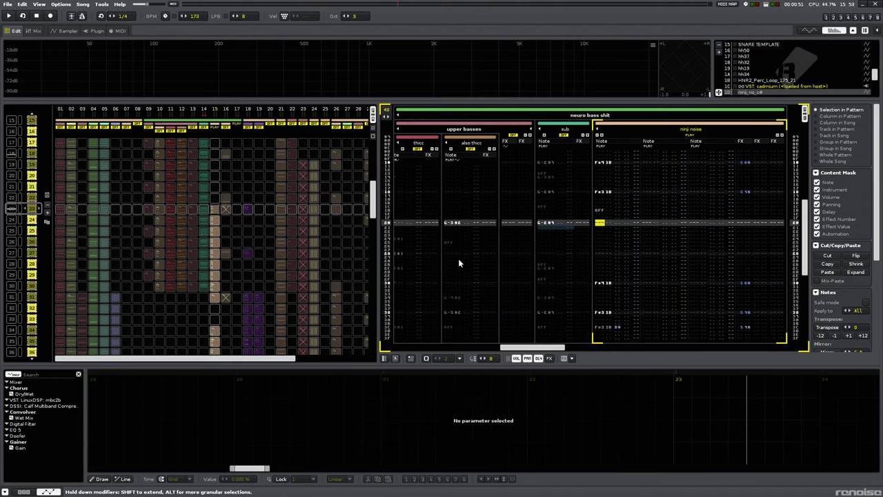
{"action": "key", "text": "space"}
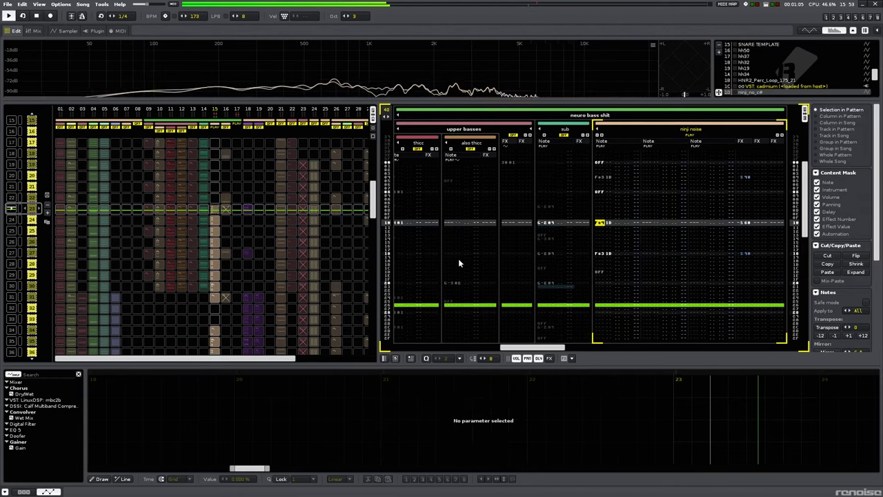
{"action": "key", "text": "Tab"}
{"action": "scroll", "coordinate": [277, 248], "scroll_direction": "up", "scroll_amount": 9}
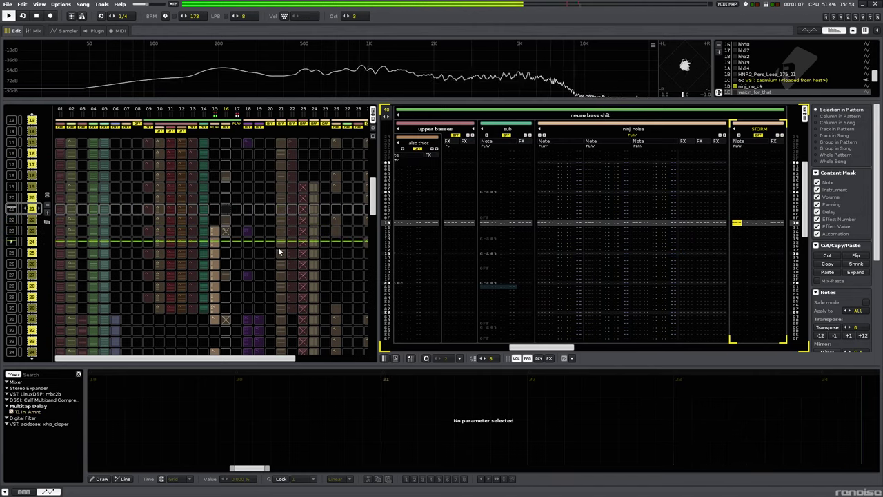
{"action": "key", "text": "space"}
{"action": "key", "text": "backslash"}
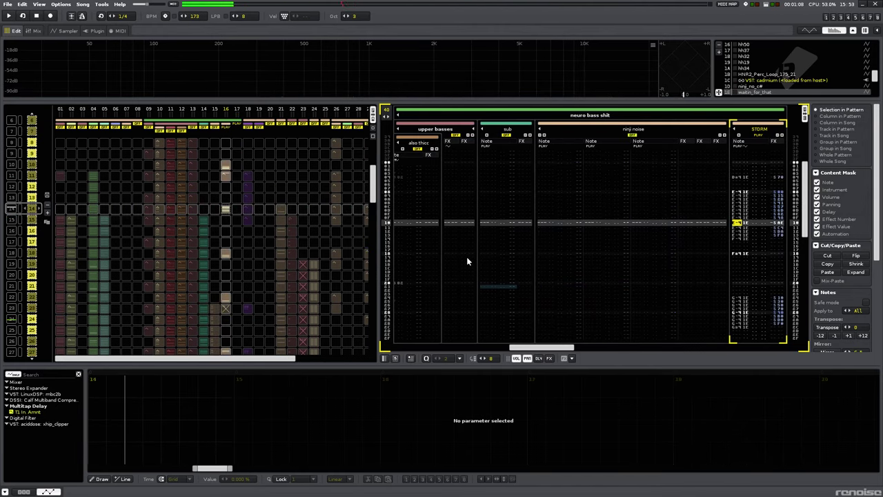
Solo and play the ninj noise track at pattern 23, and unmute the buzzy, thicc and also thicc tracks alongside it.
{"action": "left_click", "coordinate": [211, 309]}
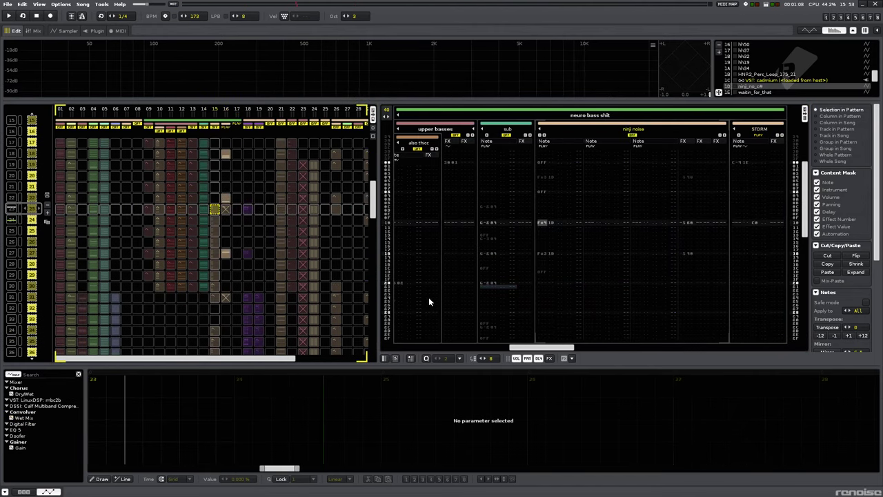
{"action": "key", "text": "space"}
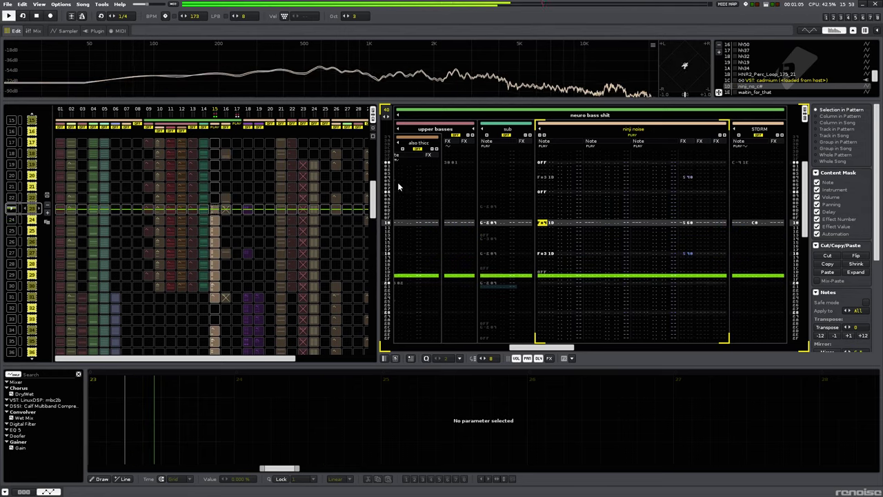
{"action": "left_click", "coordinate": [161, 129]}
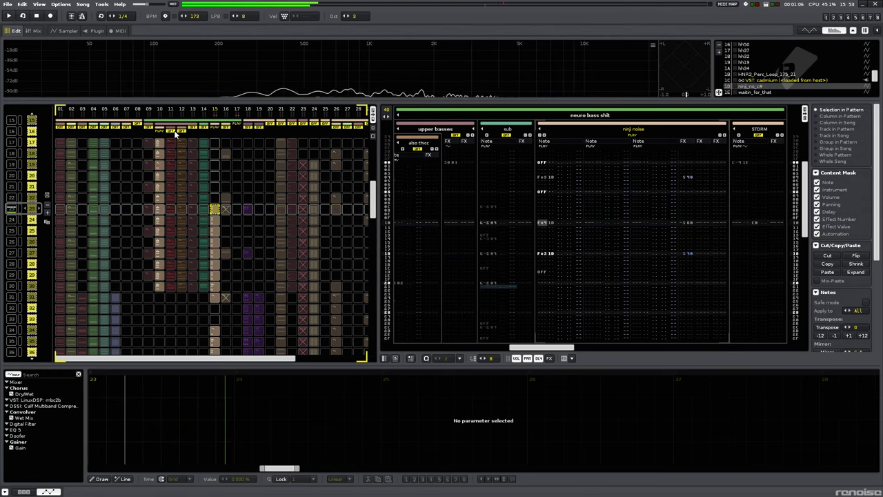
{"action": "left_click", "coordinate": [189, 130]}
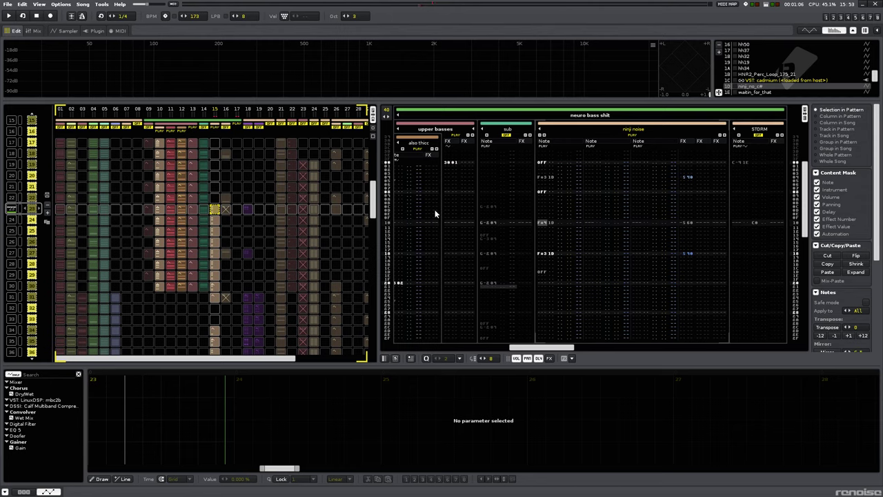
Play the neuro bass tracks together with sub and STORM unmuted, from pattern 23 and from pattern 14.
{"action": "key", "text": "space"}
{"action": "left_click", "coordinate": [506, 135]}
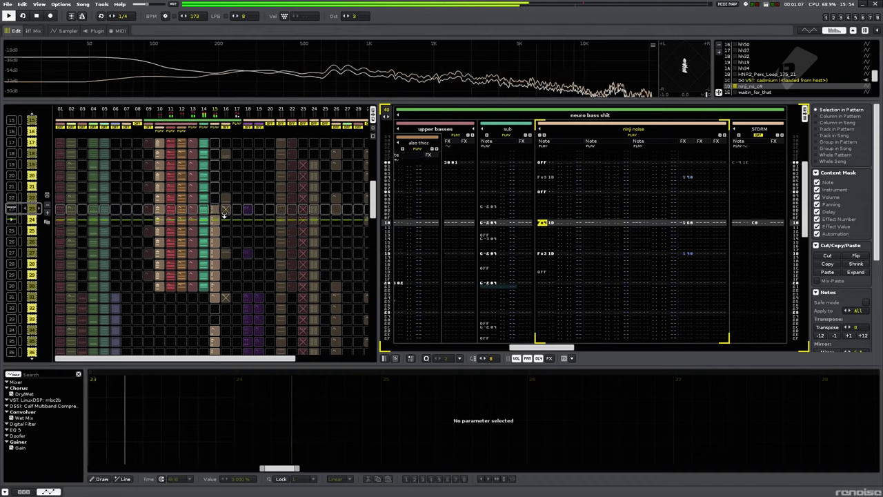
{"action": "key", "text": "space"}
{"action": "double_click", "coordinate": [226, 252]}
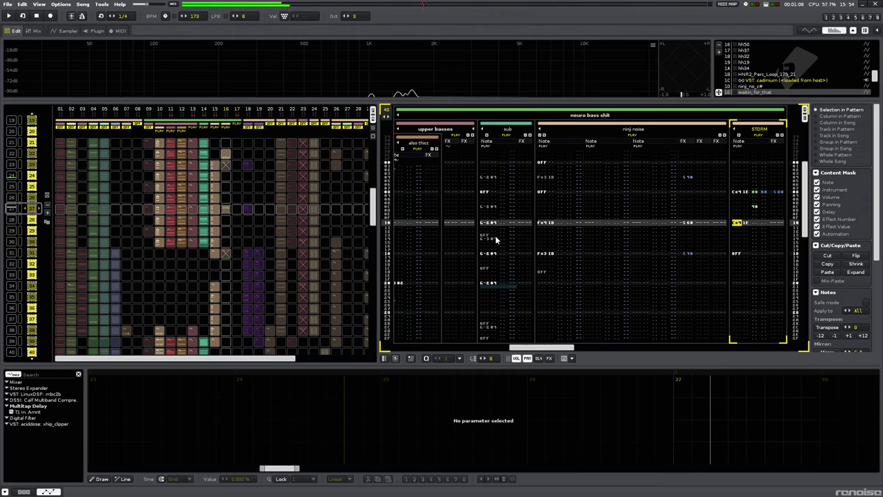
{"action": "key", "text": "space"}
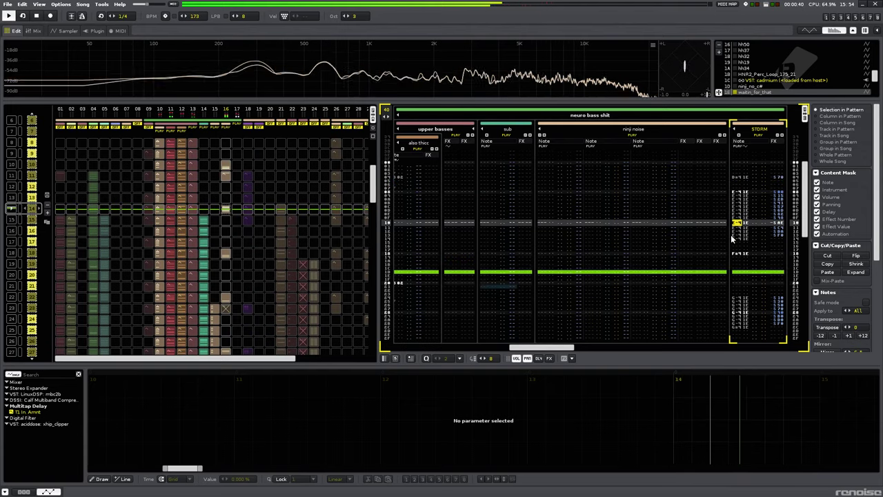
{"action": "scroll", "coordinate": [679, 275], "scroll_direction": "right", "scroll_amount": 1}
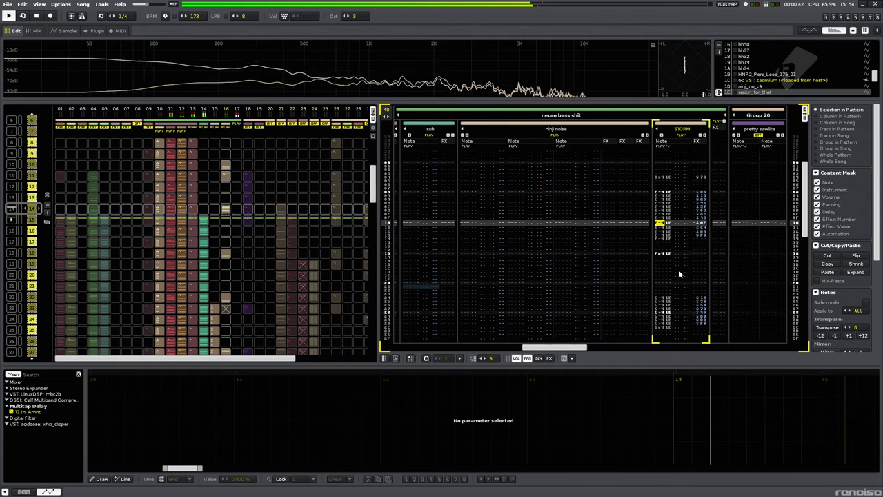
Solo the upper basses group at pattern 15 and show the mixer at full height with the automation area hidden.
{"action": "left_click", "coordinate": [193, 220]}
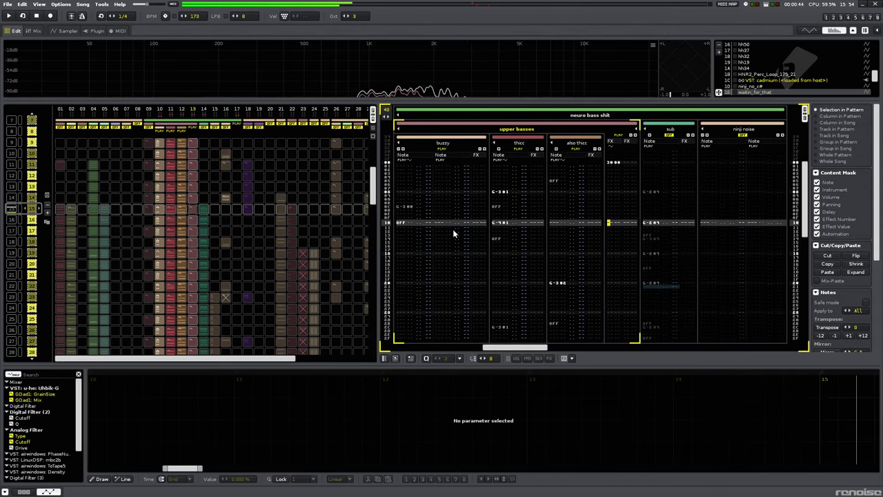
{"action": "left_click", "coordinate": [158, 213]}
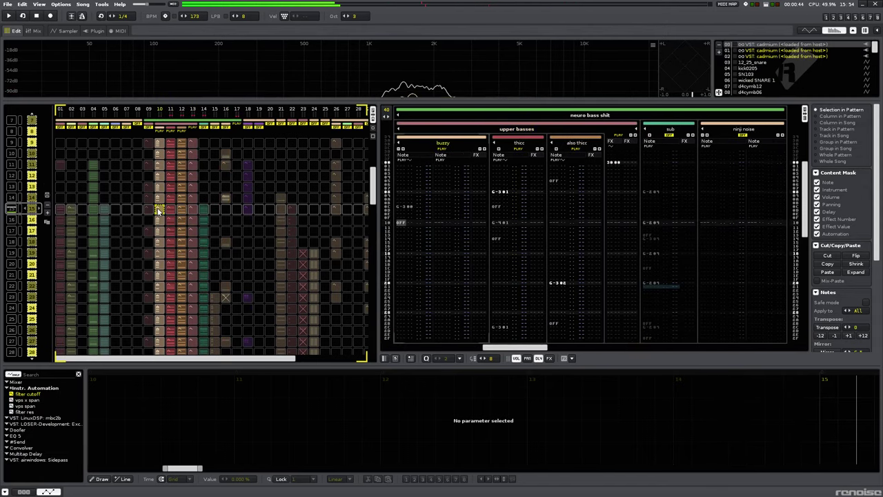
{"action": "left_click", "coordinate": [32, 31]}
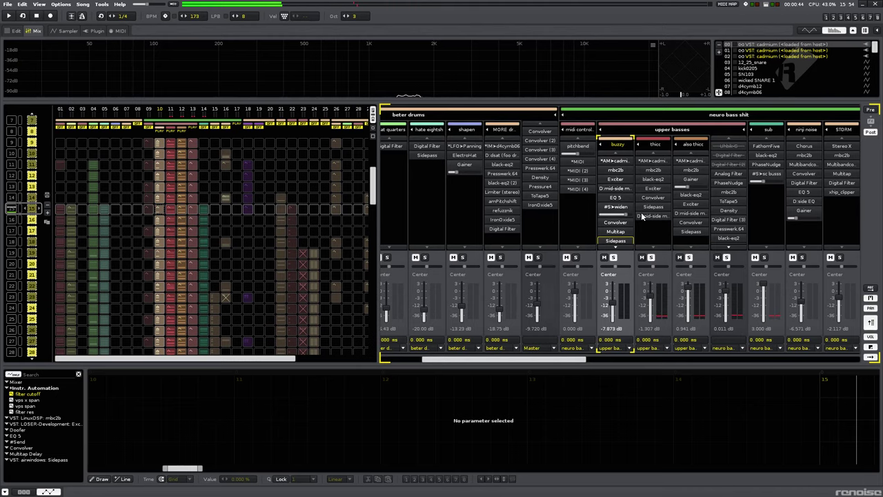
{"action": "key", "text": "ctrl+F3"}
{"action": "scroll", "coordinate": [619, 281], "scroll_direction": "right", "scroll_amount": 3}
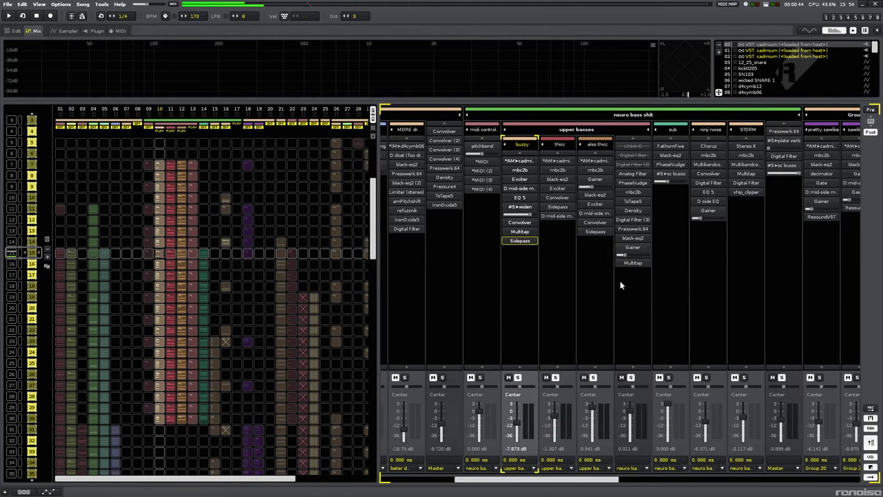
Bypass the Presswerk 64 device on the Mst track.
{"action": "scroll", "coordinate": [619, 280], "scroll_direction": "right", "scroll_amount": 1}
{"action": "left_click", "coordinate": [743, 228]}
{"action": "scroll", "coordinate": [742, 229], "scroll_direction": "right", "scroll_amount": 10}
{"action": "left_click", "coordinate": [662, 176]}
{"action": "scroll", "coordinate": [570, 258], "scroll_direction": "left", "scroll_amount": 10}
{"action": "scroll", "coordinate": [569, 259], "scroll_direction": "right", "scroll_amount": 8}
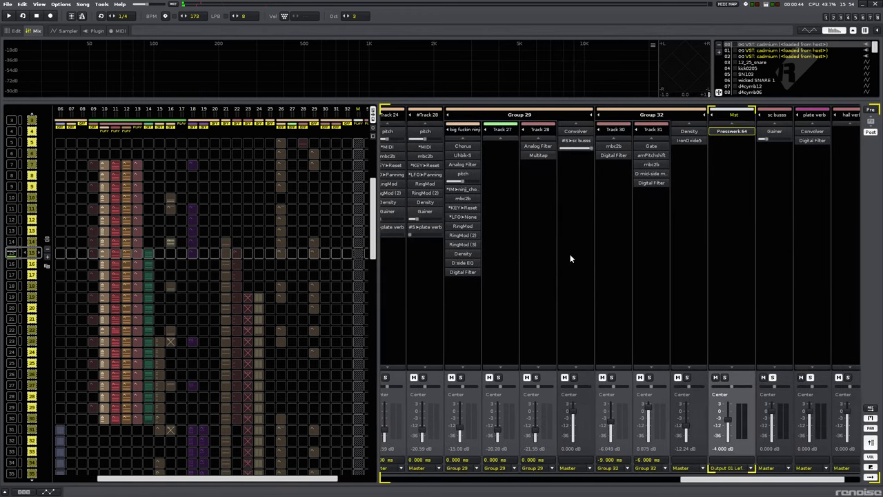
Play the upper basses from pattern 15 and set the master volume to -1.800 dB.
{"action": "key", "text": "space"}
{"action": "scroll", "coordinate": [570, 259], "scroll_direction": "left", "scroll_amount": 3}
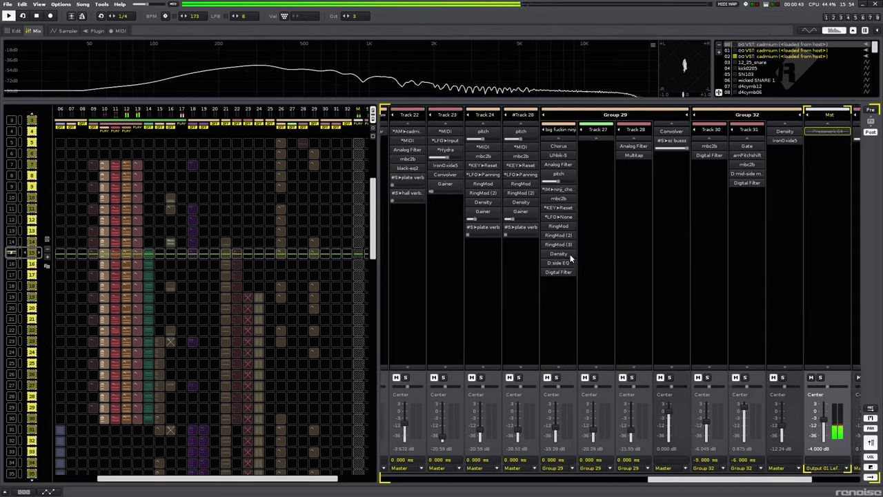
{"action": "scroll", "coordinate": [569, 258], "scroll_direction": "right", "scroll_amount": 4}
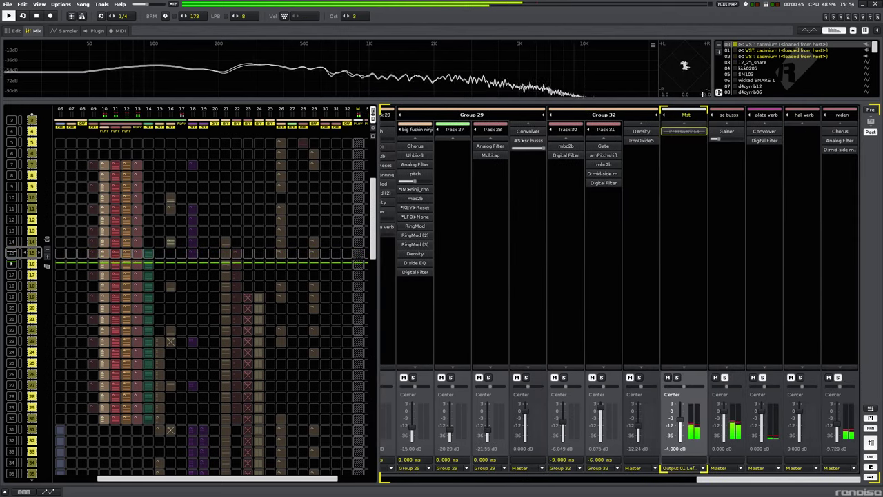
{"action": "left_click_drag", "start_coordinate": [680, 422], "coordinate": [680, 418]}
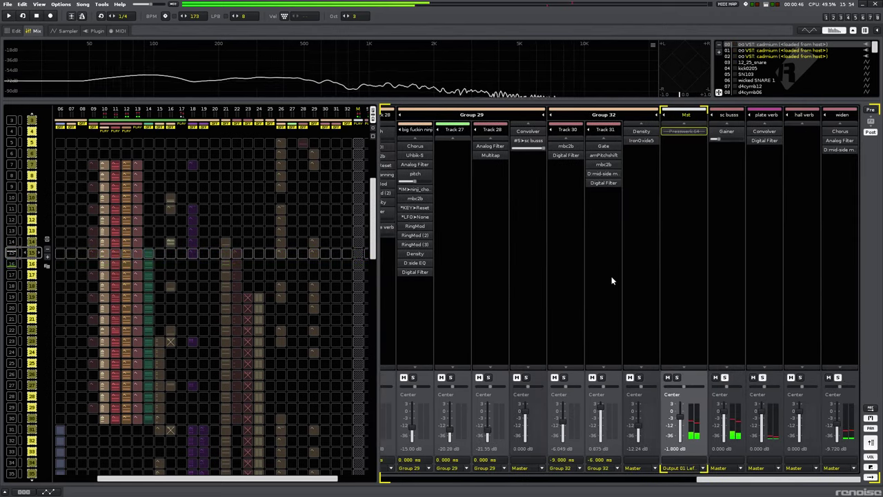
Bypass all devices on the neuro bass shit group channel, including its Presswerk 64, Digital Filter and both sends.
{"action": "scroll", "coordinate": [611, 279], "scroll_direction": "left", "scroll_amount": 10}
{"action": "scroll", "coordinate": [611, 276], "scroll_direction": "left", "scroll_amount": 3}
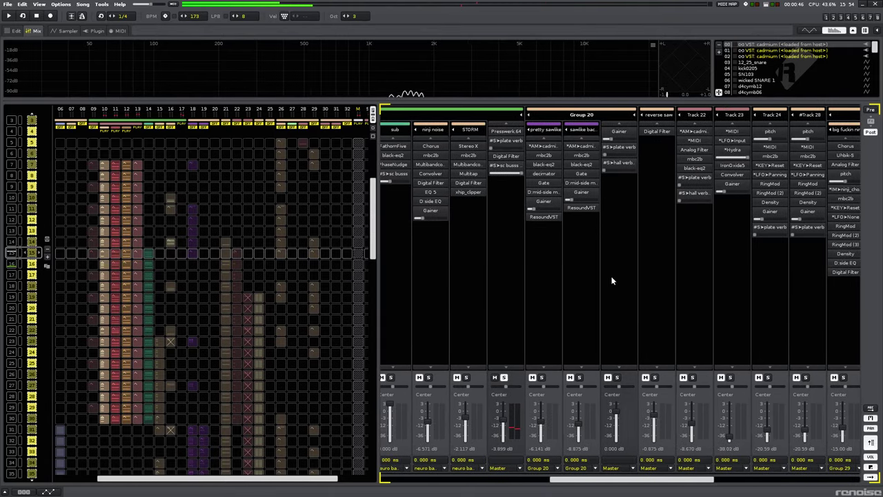
{"action": "scroll", "coordinate": [611, 276], "scroll_direction": "left", "scroll_amount": 3}
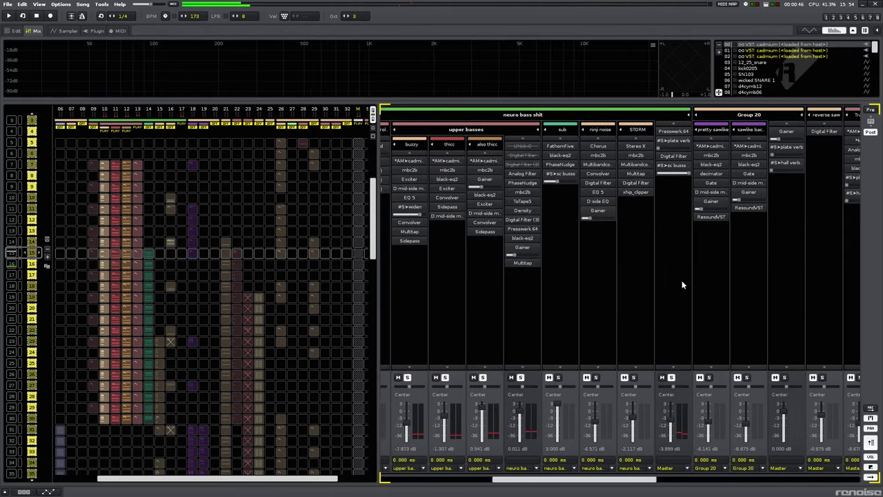
{"action": "scroll", "coordinate": [535, 294], "scroll_direction": "left", "scroll_amount": 1}
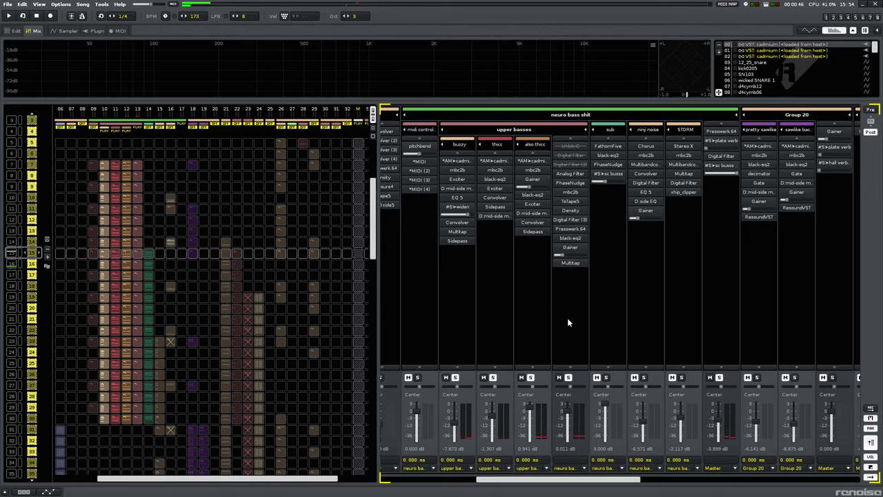
{"action": "left_click", "coordinate": [570, 262]}
{"action": "left_click", "coordinate": [719, 276]}
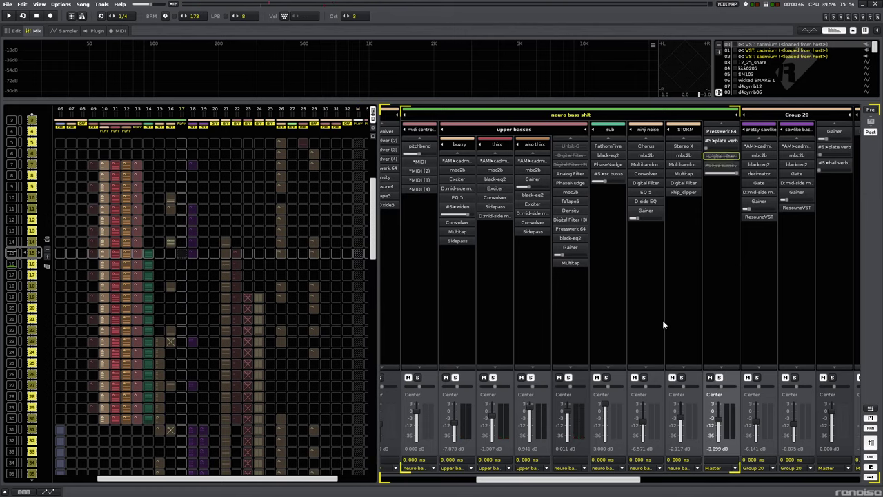
Bypass every remaining active device on the upper basses group channel, from Multitap up to Analog Filter.
{"action": "left_click", "coordinate": [568, 346]}
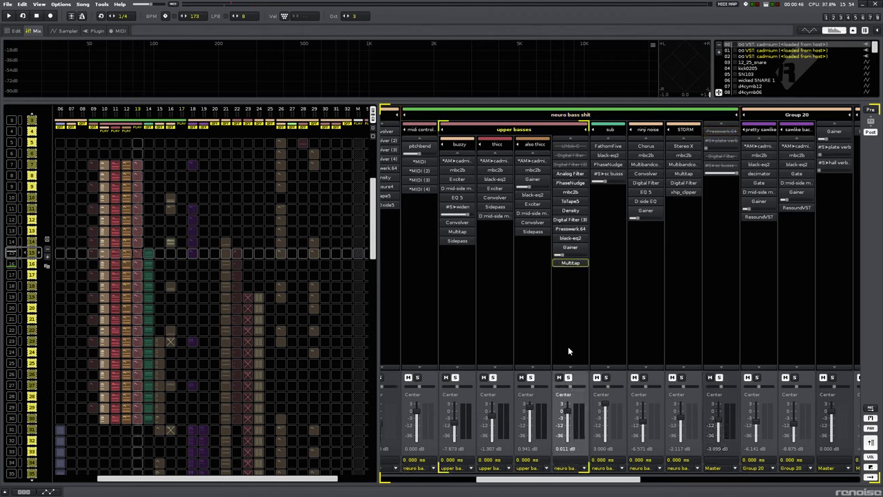
{"action": "key", "text": "Up"}
{"action": "key", "text": "Return"}
{"action": "key", "text": "Up"}
{"action": "key", "text": "Return"}
{"action": "key", "text": "Up"}
{"action": "key", "text": "Return"}
{"action": "key", "text": "Up"}
{"action": "key", "text": "Return"}
{"action": "key", "text": "Up"}
{"action": "key", "text": "Return"}
{"action": "key", "text": "Up"}
{"action": "key", "text": "Return"}
{"action": "key", "text": "Up"}
{"action": "key", "text": "Return"}
{"action": "key", "text": "Up"}
{"action": "key", "text": "Return"}
{"action": "key", "text": "ctrl+Up"}
Bypass all devices on the also thicc and sub tracks.
{"action": "left_click", "coordinate": [520, 340]}
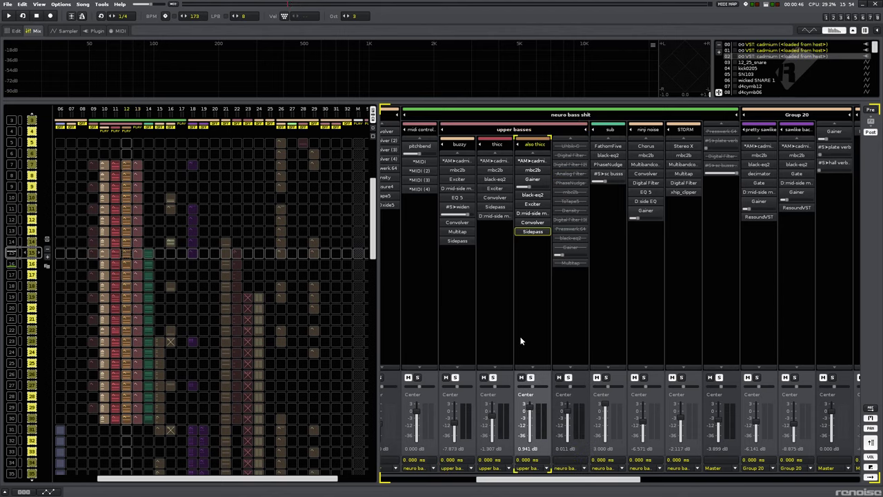
{"action": "key", "text": "ctrl+Up"}
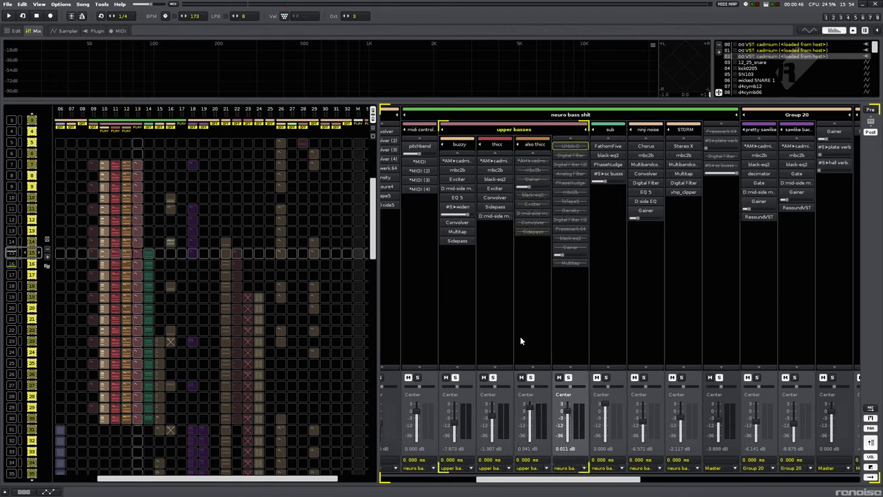
{"action": "key", "text": "Tab"}
{"action": "key", "text": "Left"}
{"action": "key", "text": "Left"}
{"action": "key", "text": "Left"}
{"action": "key", "text": "Left"}
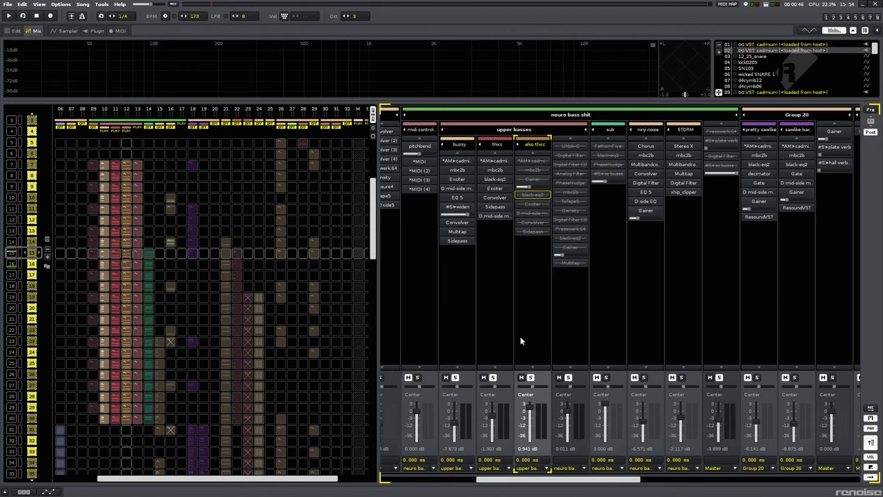
Bypass the effects on the thicc and buzzy tracks, keeping the cadmium automation device active on buzzy, thicc and also thicc.
{"action": "key", "text": "Down"}
{"action": "key", "text": "Right"}
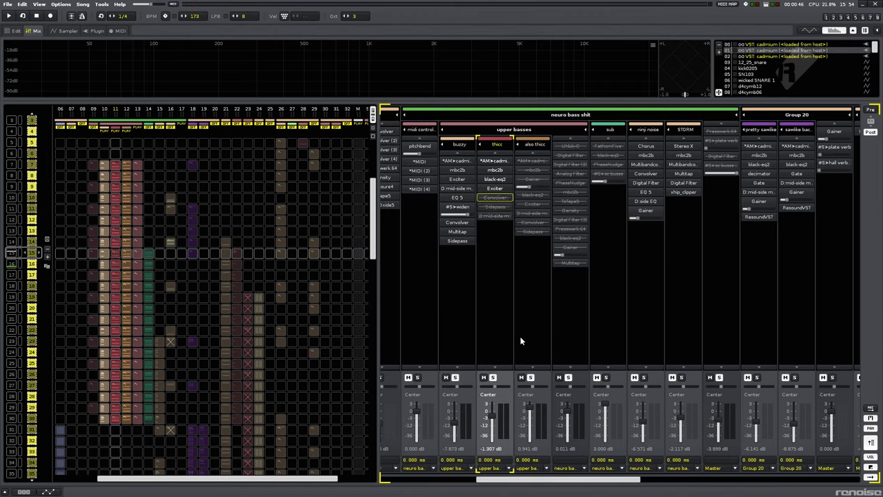
{"action": "key", "text": "Tab"}
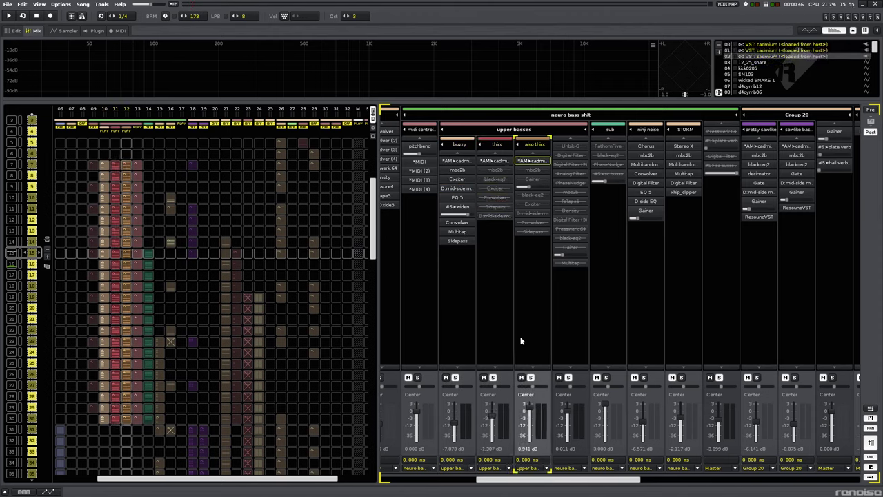
{"action": "key", "text": "shift+Tab"}
{"action": "key", "text": "shift+Tab"}
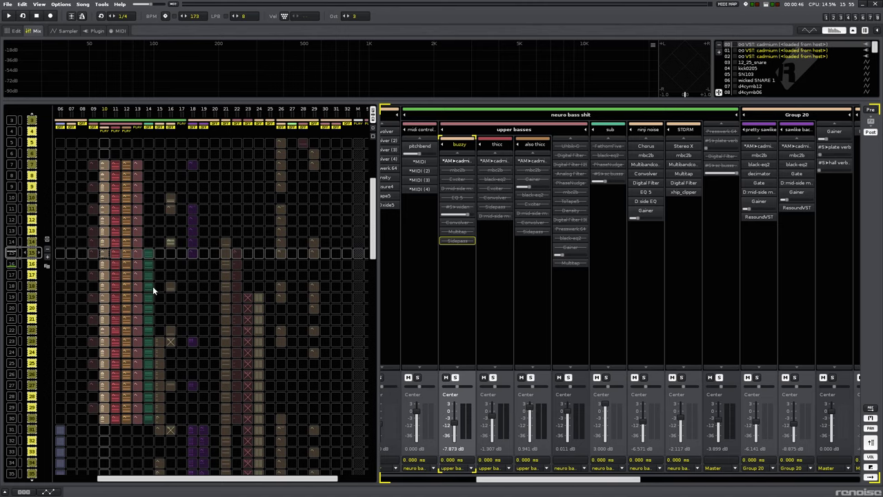
Play the upper basses without effects from pattern 15 and return to the pattern editor.
{"action": "key", "text": "space"}
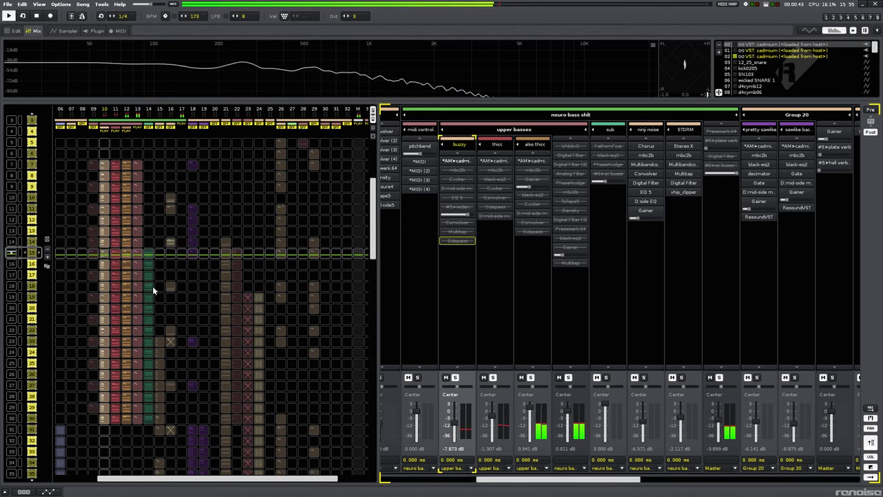
{"action": "left_click", "coordinate": [10, 33]}
{"action": "key", "text": "space"}
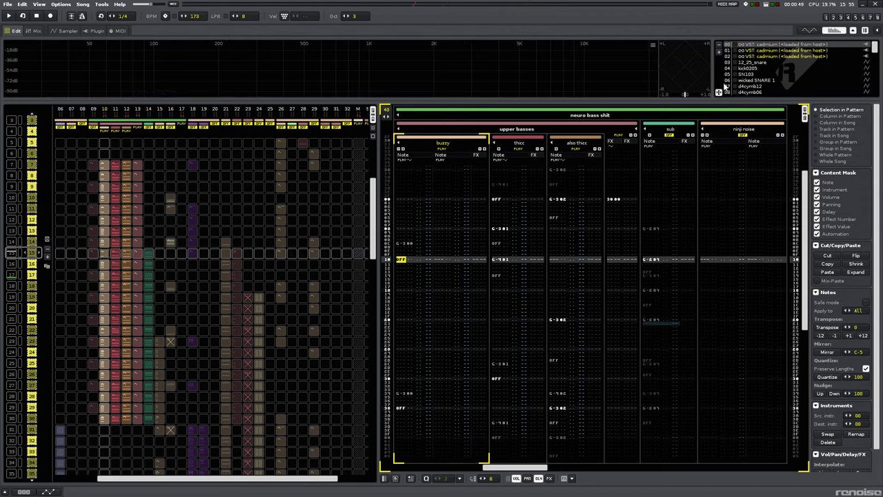
Solo the also thicc track and play it from pattern 15 with its cadmium synth window open.
{"action": "left_click", "coordinate": [497, 264]}
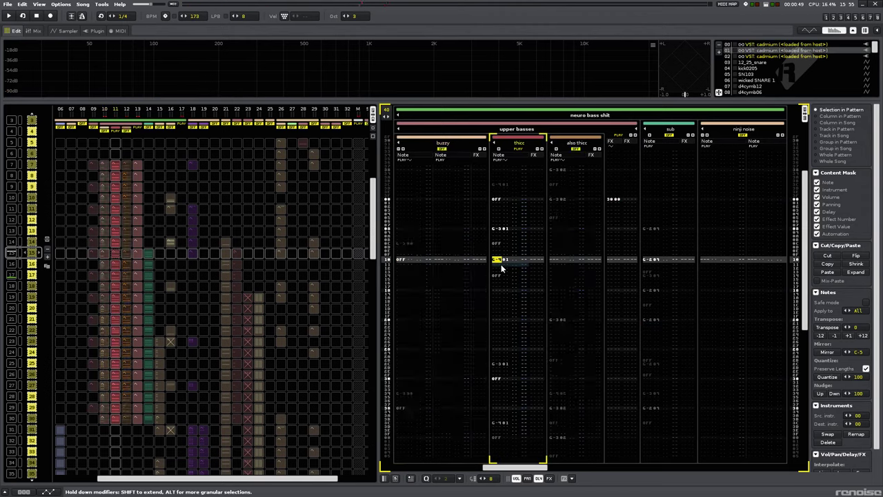
{"action": "left_click", "coordinate": [590, 256]}
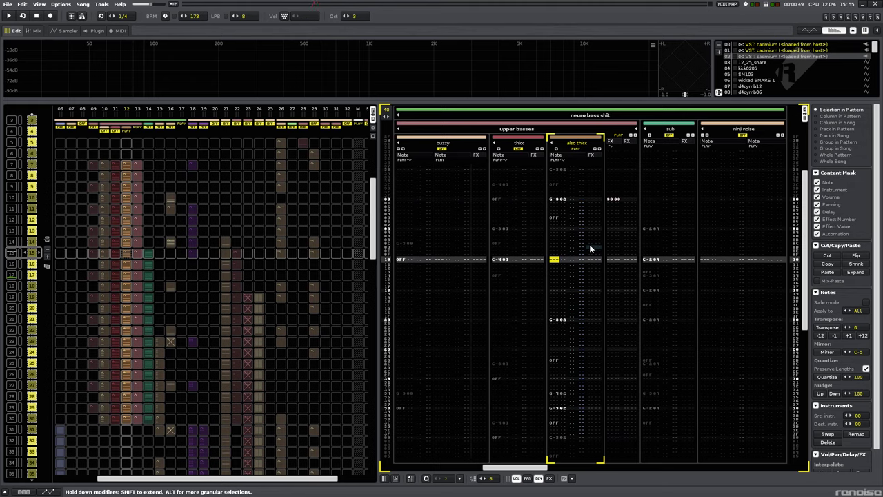
{"action": "key", "text": "space"}
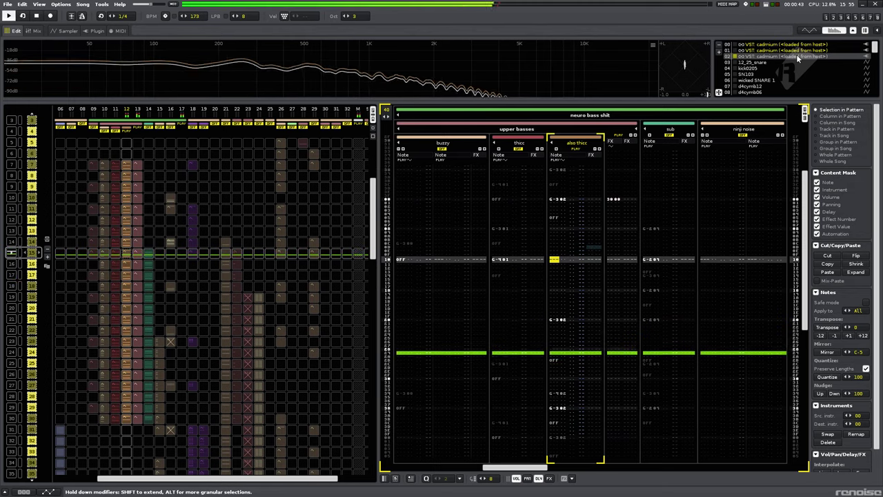
{"action": "double_click", "coordinate": [798, 58]}
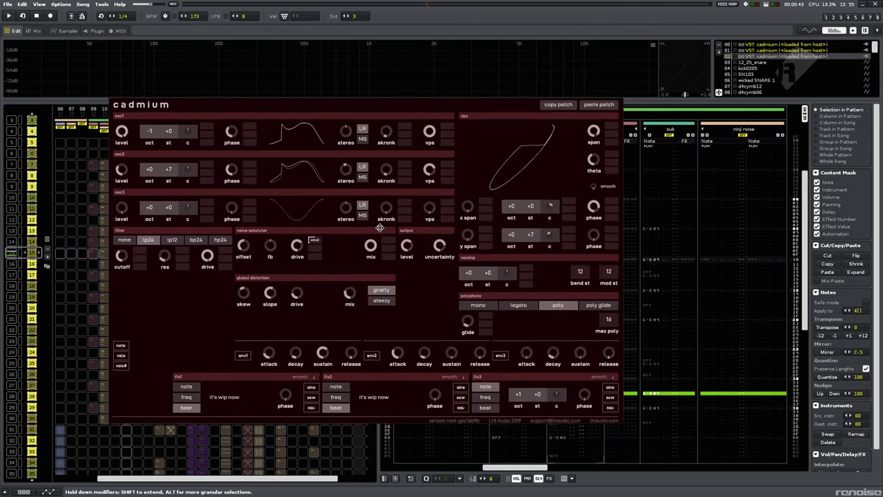
{"action": "left_click_drag", "start_coordinate": [497, 267], "coordinate": [476, 228]}
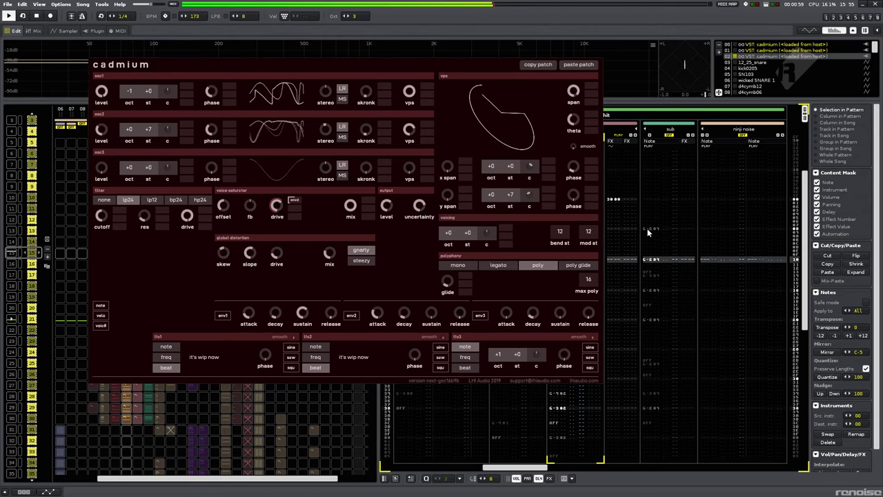
{"action": "key", "text": "Escape"}
Solo the thicc track and play it from pattern 15 with its cadmium synth window open.
{"action": "left_click", "coordinate": [519, 241]}
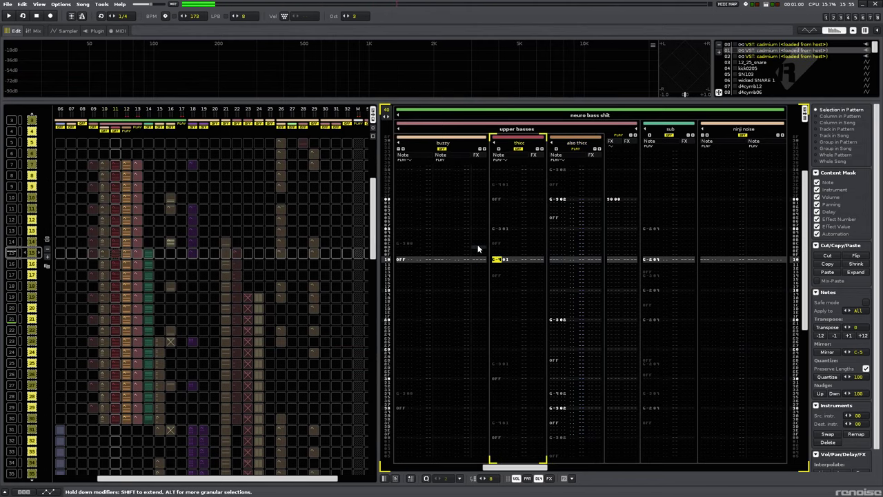
{"action": "double_click", "coordinate": [767, 52]}
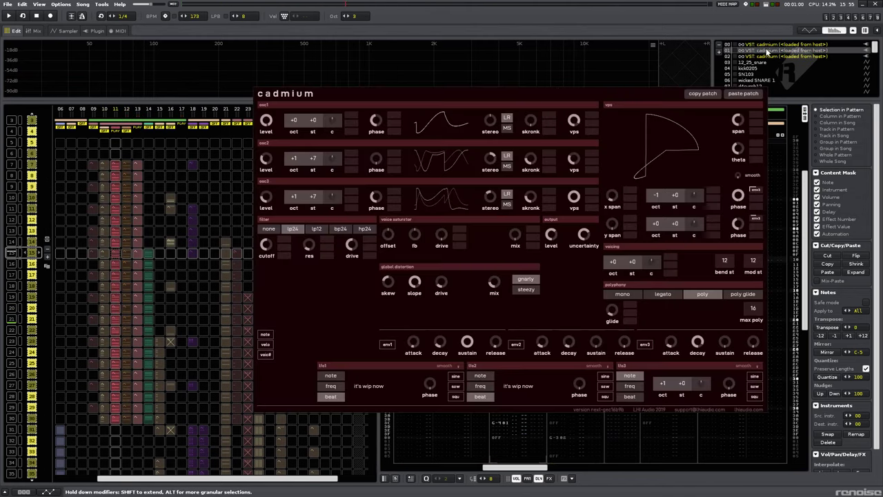
{"action": "key", "text": "space"}
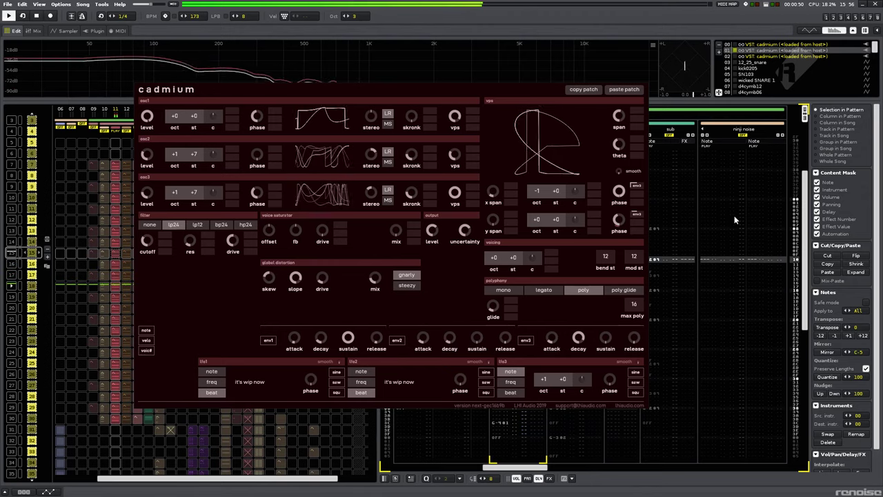
{"action": "key", "text": "space"}
{"action": "key", "text": "Escape"}
Solo the buzzy track and play it from pattern 15 with its cadmium synth window open.
{"action": "left_click", "coordinate": [398, 261]}
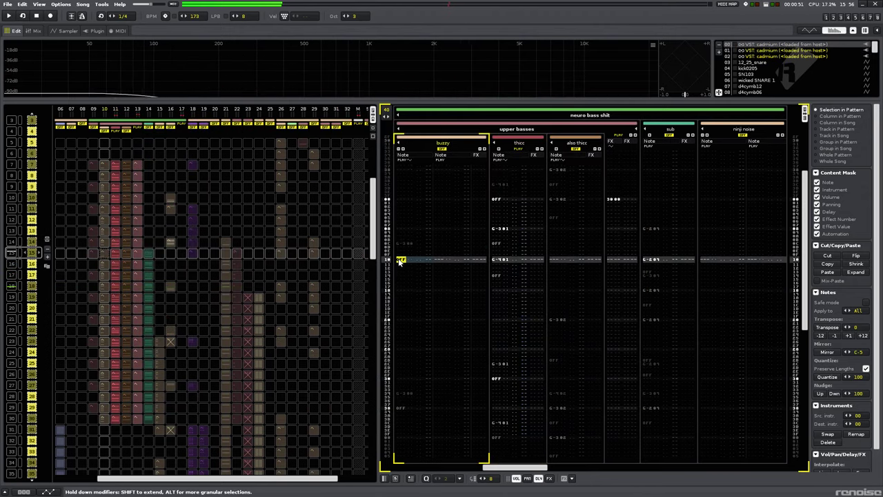
{"action": "key", "text": "space"}
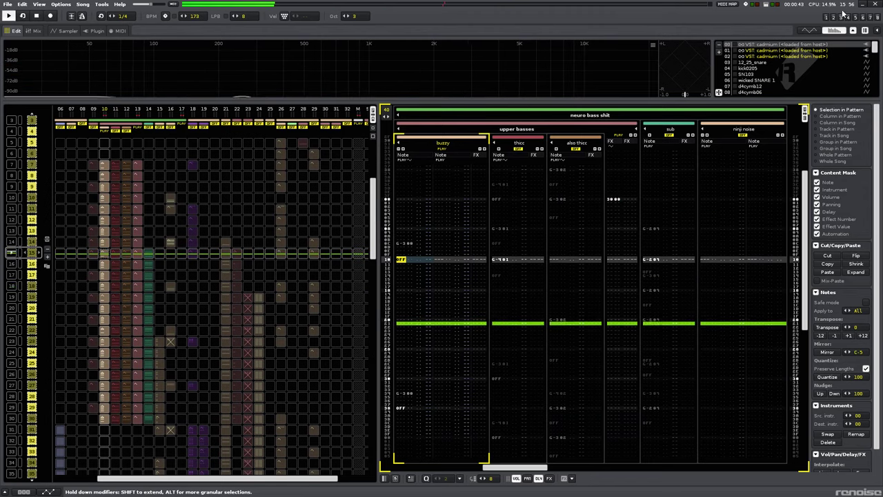
{"action": "double_click", "coordinate": [775, 48]}
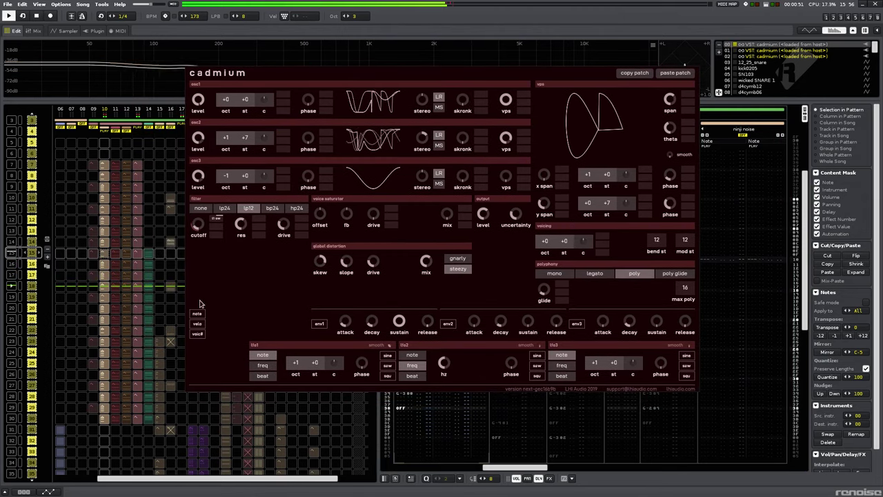
Inspect the buzzy track's vps x span automation envelope around pattern 39, stop playback and close the cadmium window.
{"action": "left_click", "coordinate": [47, 491]}
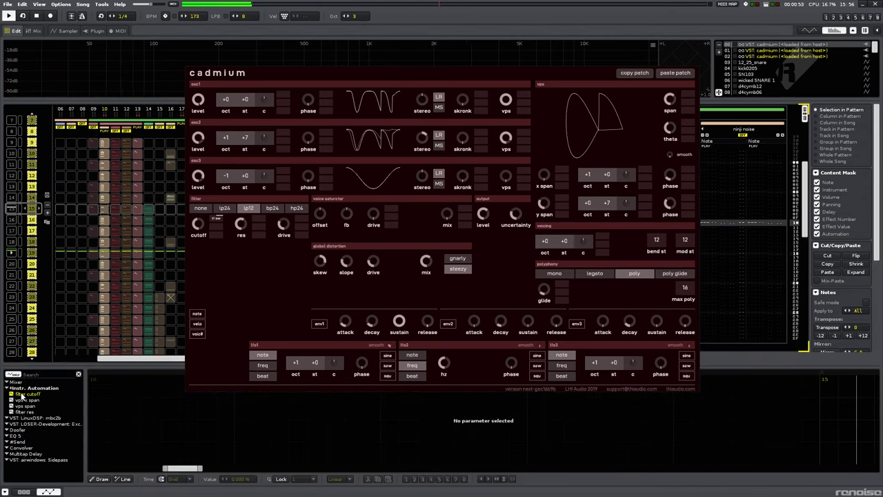
{"action": "left_click", "coordinate": [38, 398]}
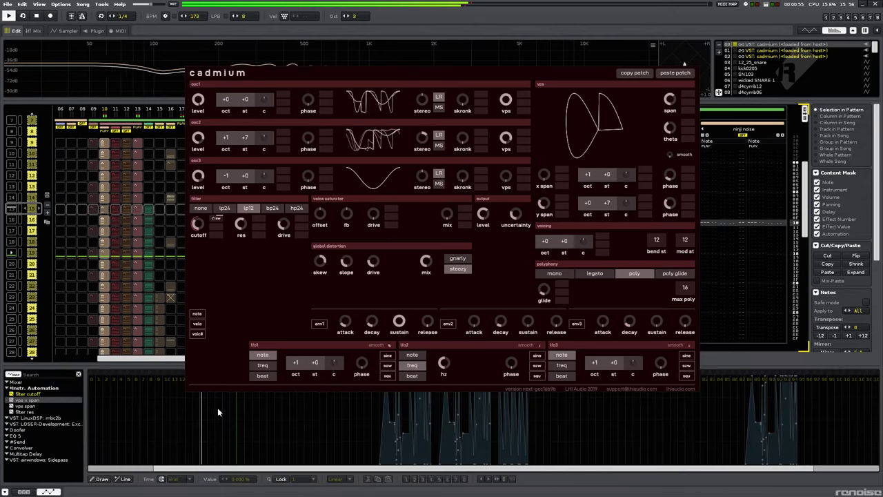
{"action": "key", "text": "space"}
{"action": "left_click", "coordinate": [380, 440]}
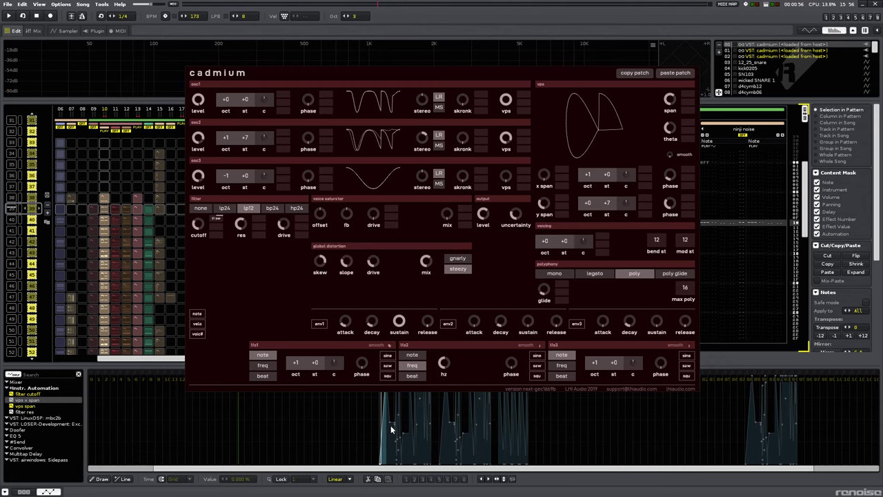
{"action": "left_click_drag", "start_coordinate": [384, 291], "coordinate": [426, 278]}
{"action": "key", "text": "alt+F4"}
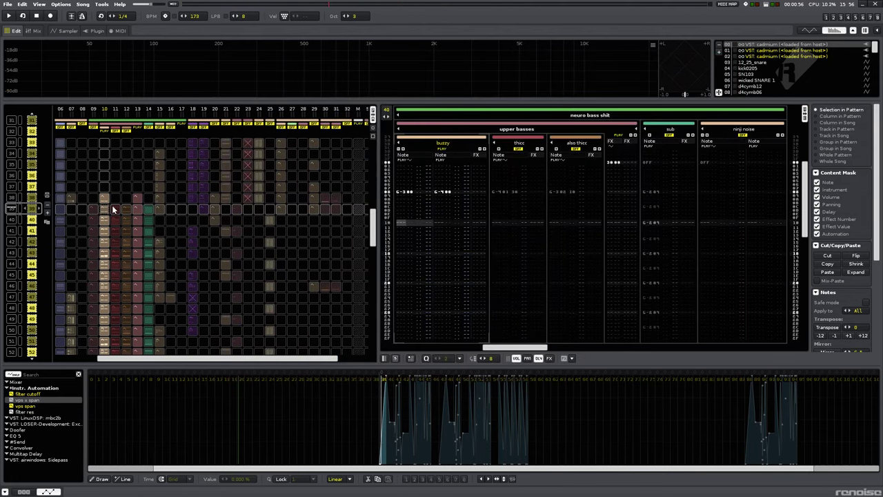
Play the soloed buzzy track from pattern 15 and move playback back to pattern 11.
{"action": "left_click", "coordinate": [114, 207]}
{"action": "left_click", "coordinate": [137, 208]}
{"action": "scroll", "coordinate": [137, 210], "scroll_direction": "up", "scroll_amount": 20}
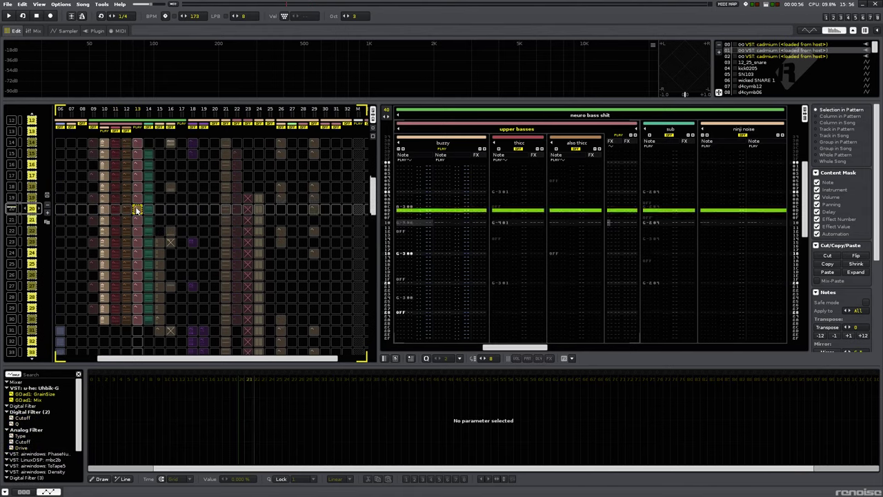
{"action": "left_click", "coordinate": [102, 210]}
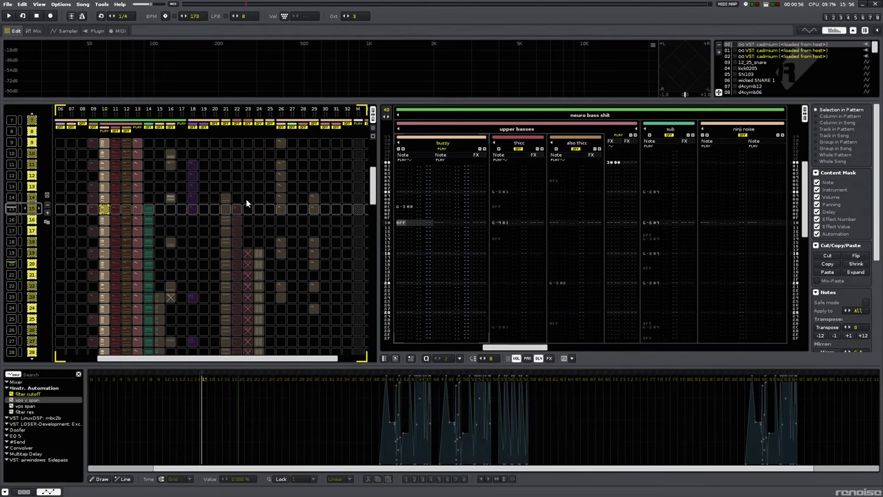
{"action": "middle_click", "coordinate": [571, 213]}
{"action": "key", "text": "space"}
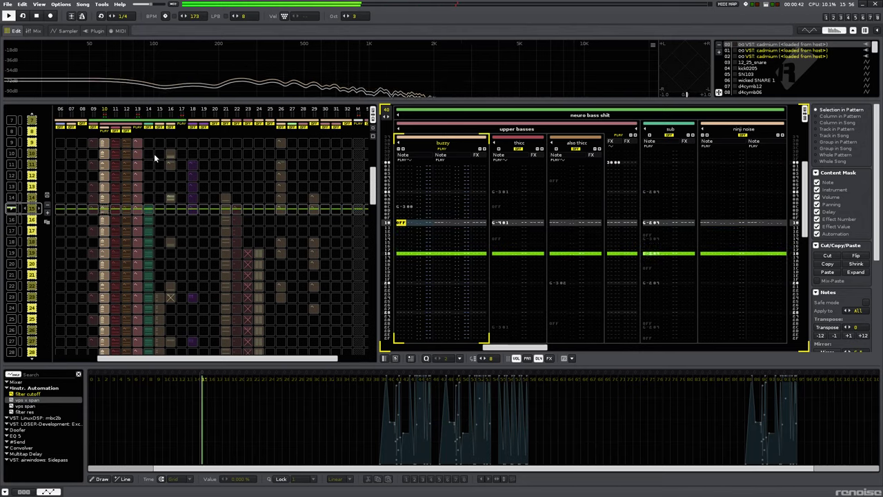
{"action": "scroll", "coordinate": [215, 243], "scroll_direction": "up", "scroll_amount": 4}
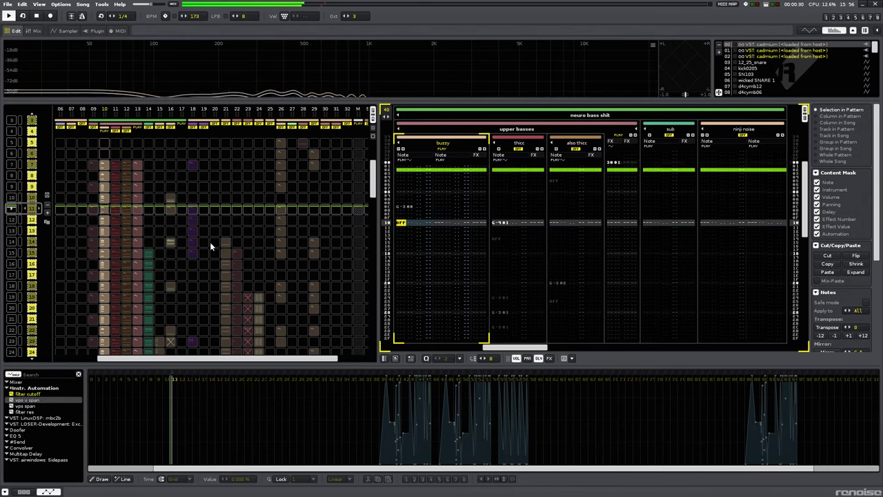
In the mixer, bypass Digital Filter (2) on the upper basses group while playing pattern 15 with its effect devices shown.
{"action": "key", "text": "F3"}
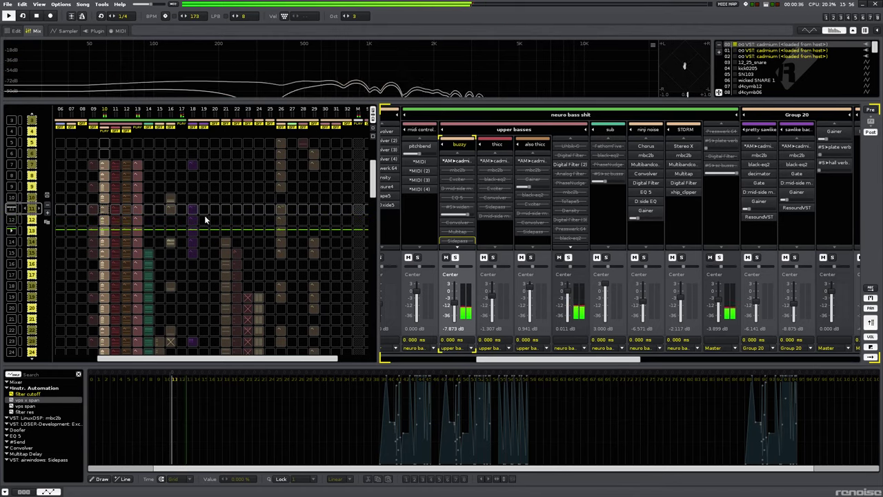
{"action": "key", "text": "space"}
{"action": "left_click", "coordinate": [572, 165]}
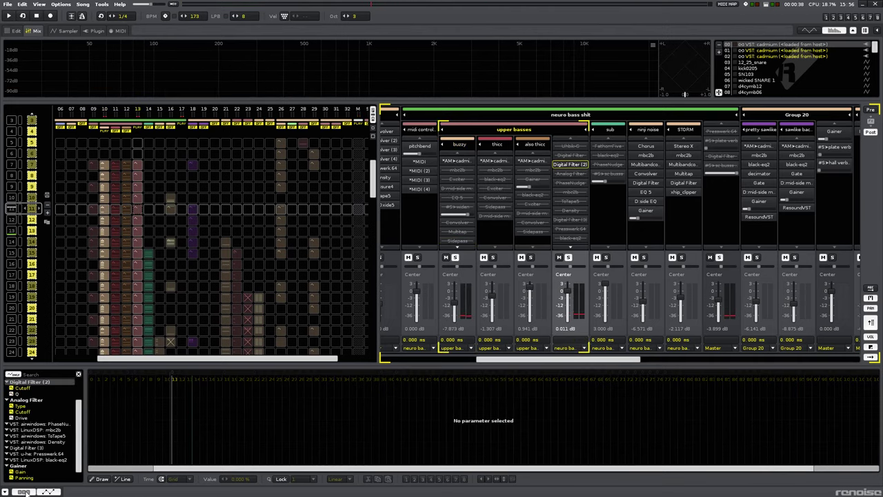
{"action": "left_click", "coordinate": [23, 491]}
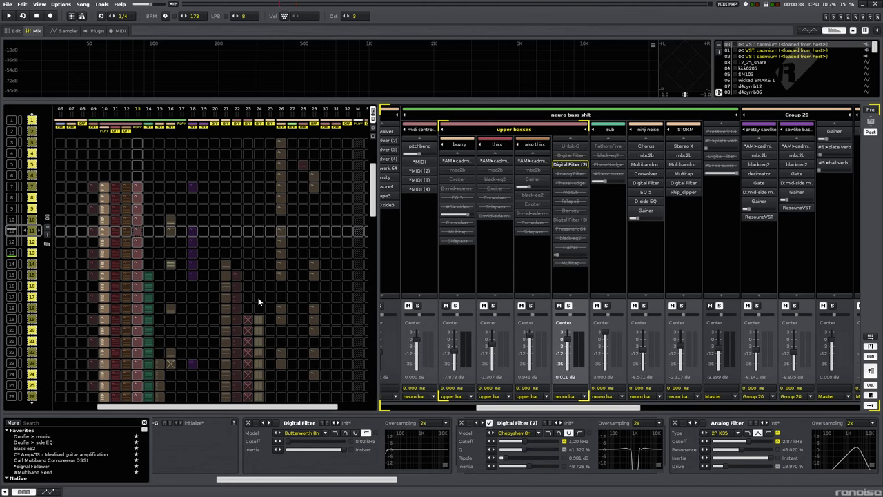
{"action": "scroll", "coordinate": [258, 297], "scroll_direction": "up", "scroll_amount": 11}
{"action": "scroll", "coordinate": [258, 297], "scroll_direction": "down", "scroll_amount": 15}
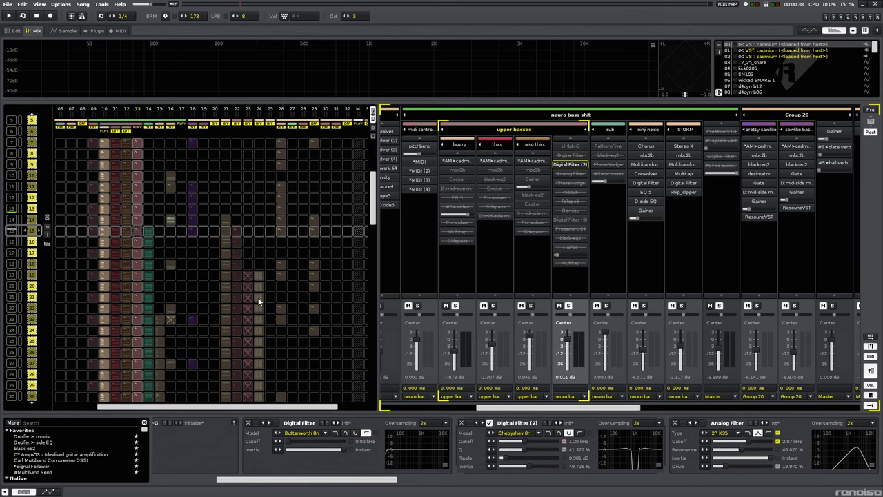
{"action": "key", "text": "space"}
{"action": "left_click", "coordinate": [489, 422]}
{"action": "key", "text": "space"}
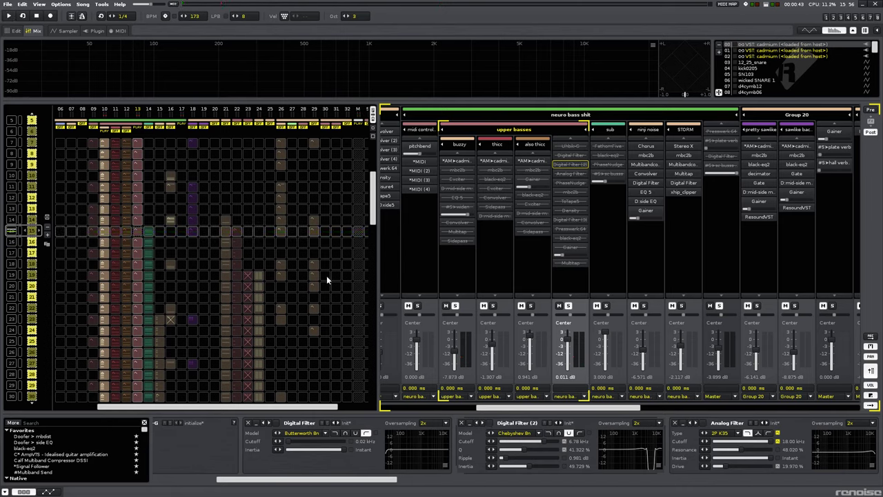
Play the buzzy track without mbc2b, then enable mbc2b and play it again for comparison.
{"action": "left_click", "coordinate": [456, 170]}
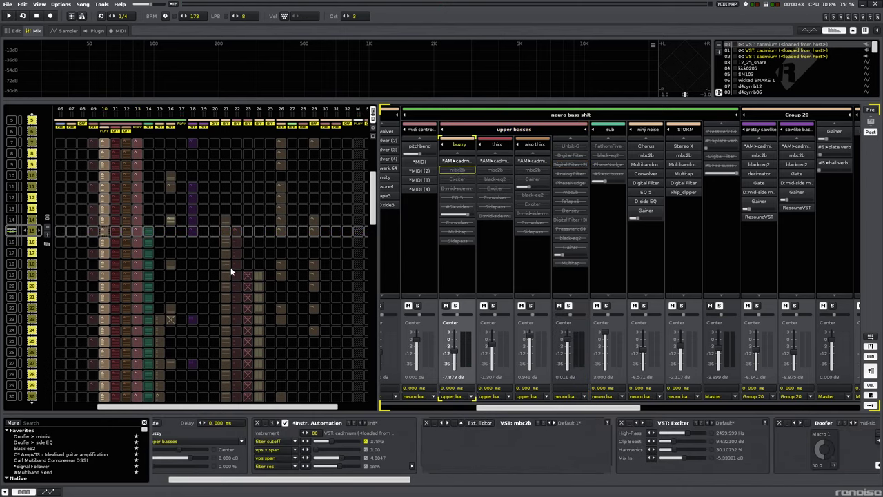
{"action": "key", "text": "space"}
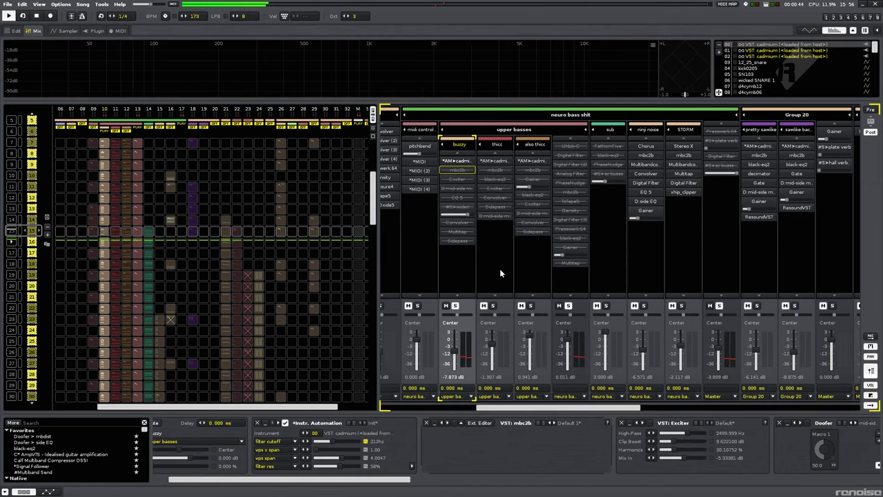
{"action": "key", "text": "space"}
{"action": "key", "text": "Return"}
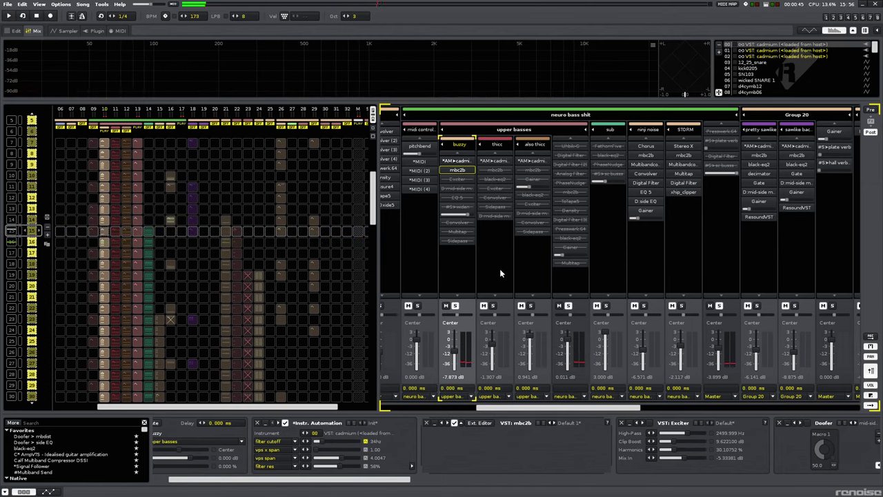
{"action": "key", "text": "space"}
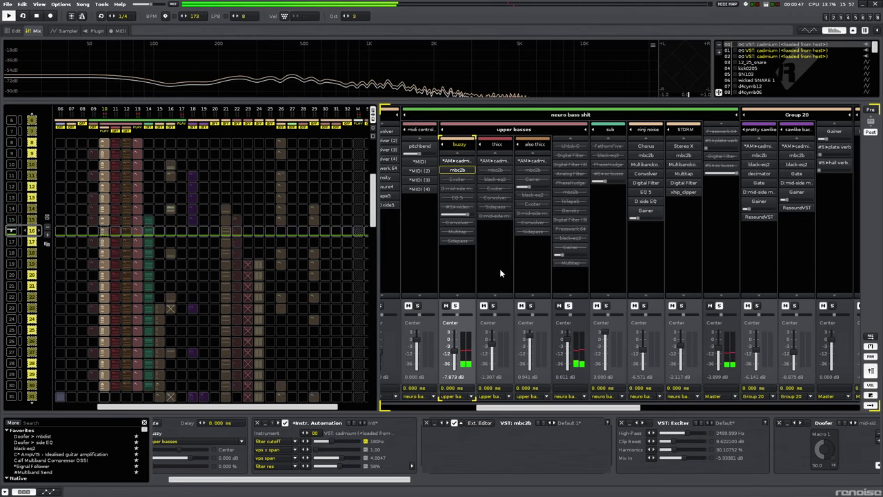
Enable the Exciter and the mid-side Doofer on the buzzy track, playing pattern 16 in between.
{"action": "key", "text": "space"}
{"action": "key", "text": "Down"}
{"action": "key", "text": "Return"}
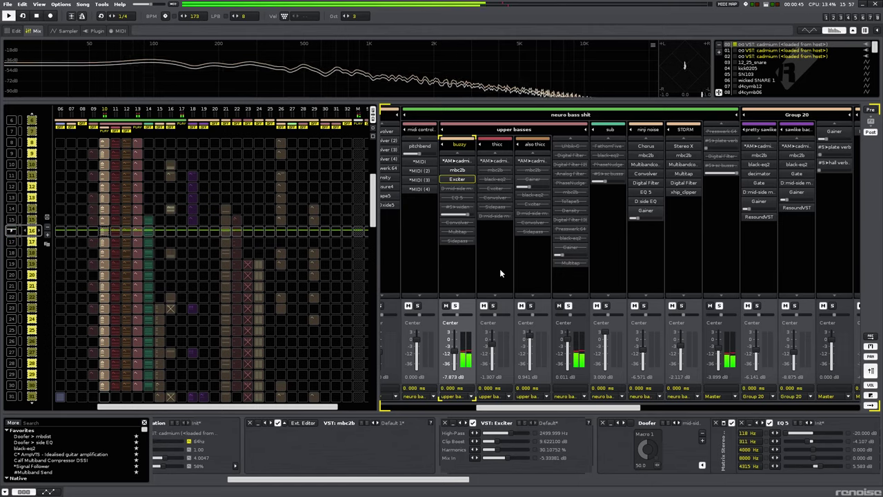
{"action": "key", "text": "space"}
{"action": "key", "text": "Down"}
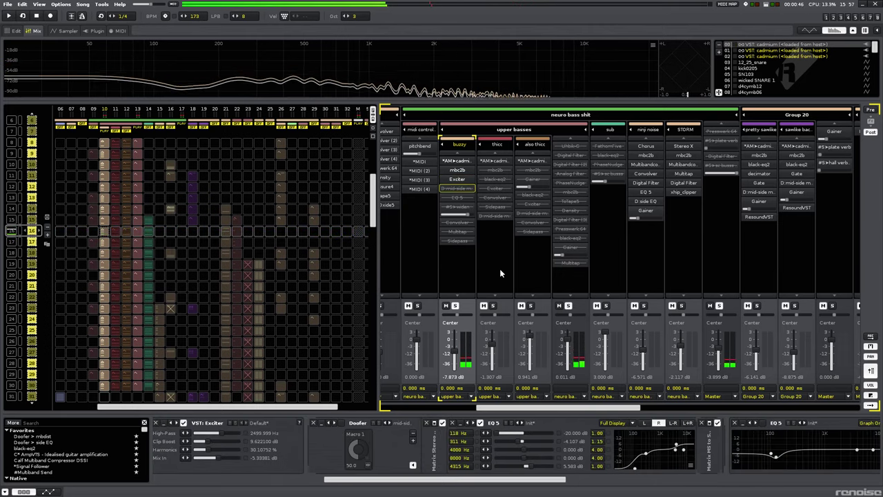
{"action": "key", "text": "Return"}
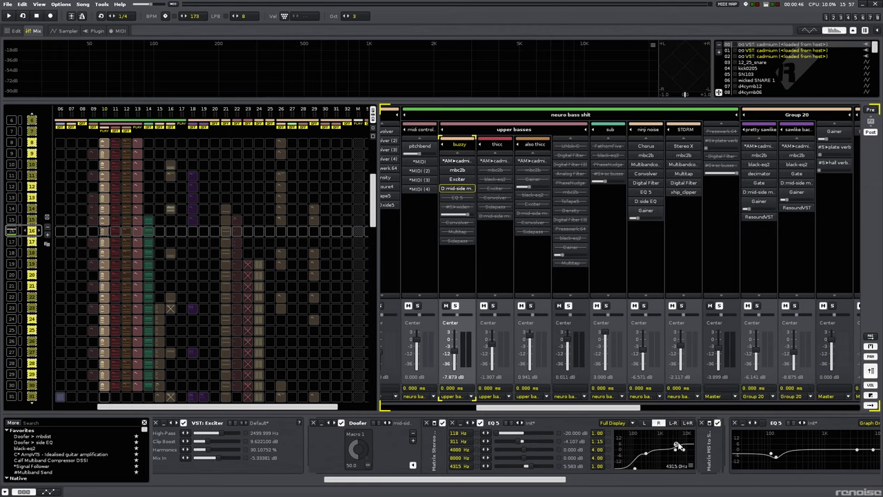
Enable EQ 5 and the send to widen on the buzzy track, playing pattern 16 between the changes.
{"action": "key", "text": "space"}
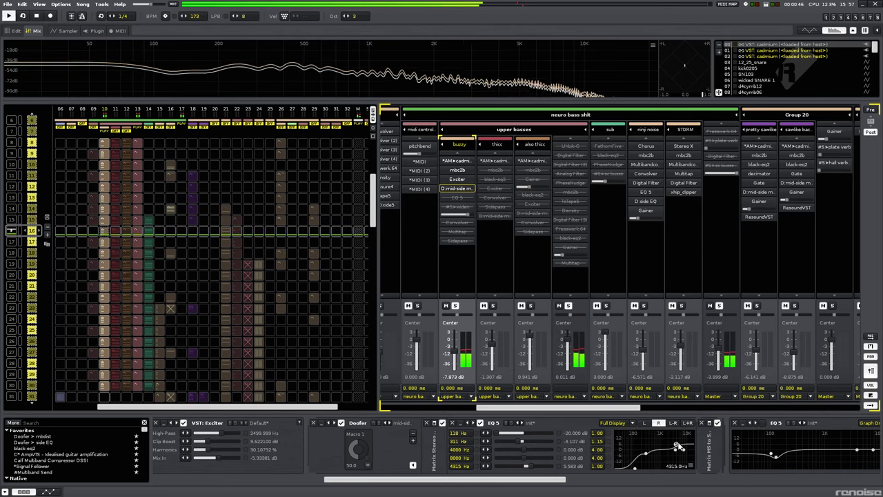
{"action": "left_click", "coordinate": [680, 447]}
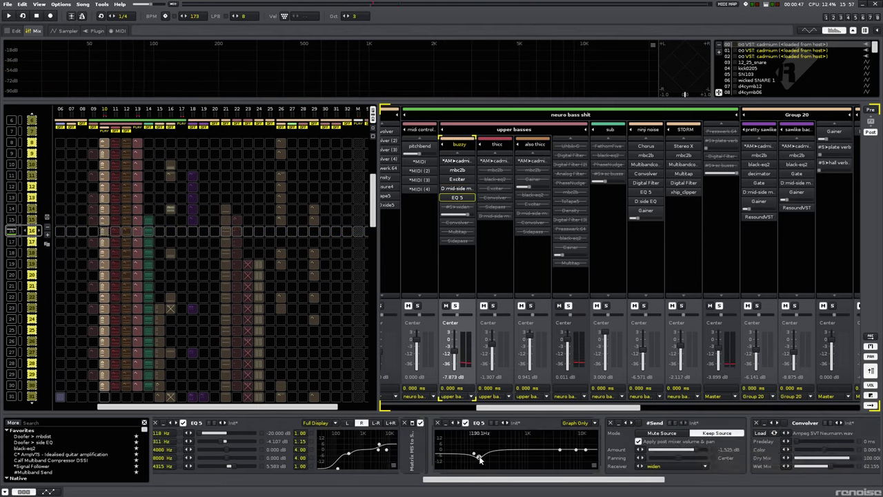
{"action": "key", "text": "space"}
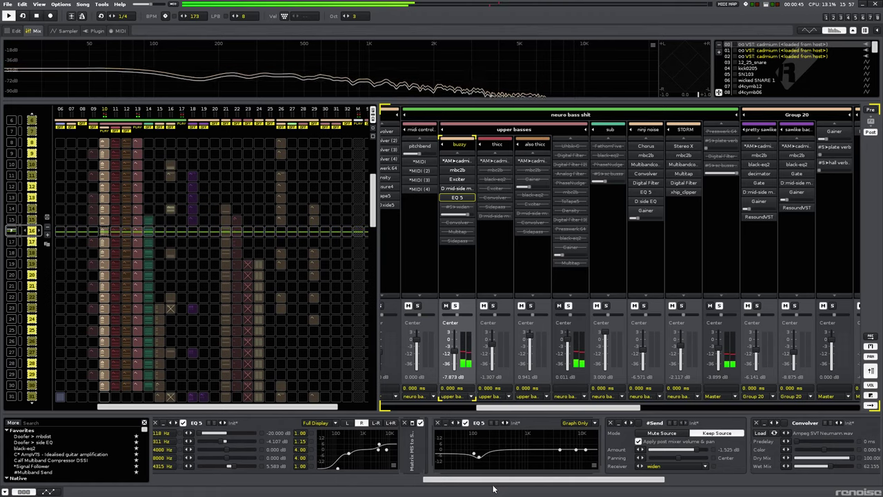
{"action": "key", "text": "space"}
{"action": "key", "text": "Down"}
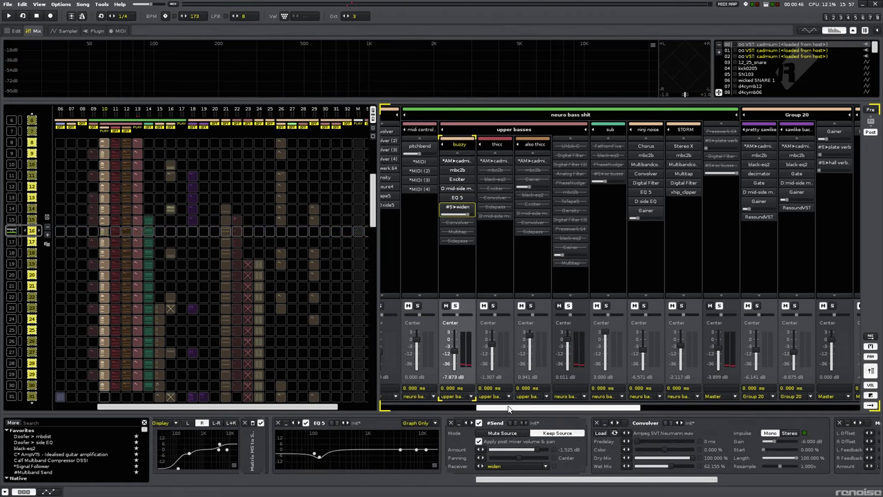
Examine the Analog Filter and mid-side Doofer on the widen send track, and return to the neuro bass tracks.
{"action": "left_click_drag", "start_coordinate": [569, 407], "coordinate": [789, 388]}
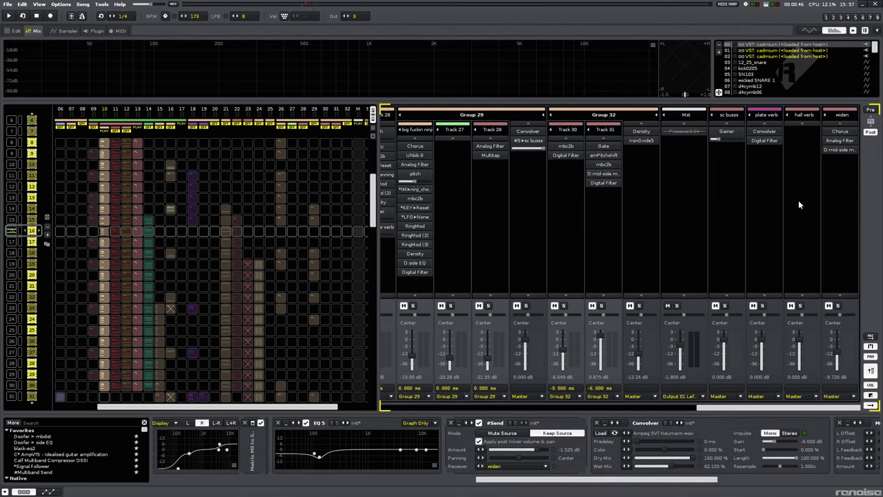
{"action": "left_click", "coordinate": [840, 141]}
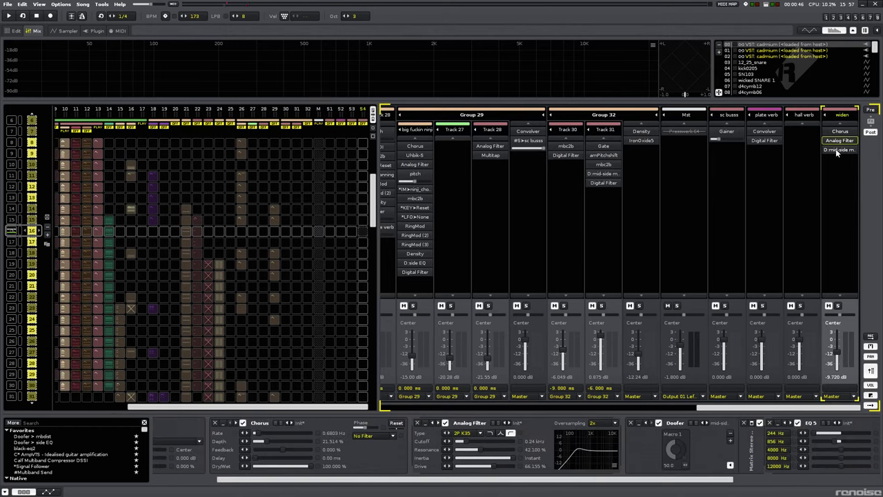
{"action": "left_click", "coordinate": [837, 151]}
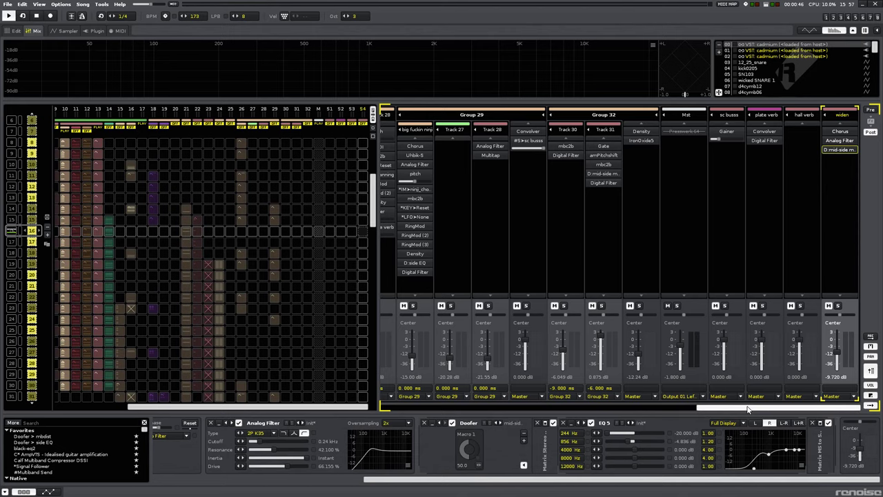
{"action": "left_click_drag", "start_coordinate": [747, 409], "coordinate": [479, 326]}
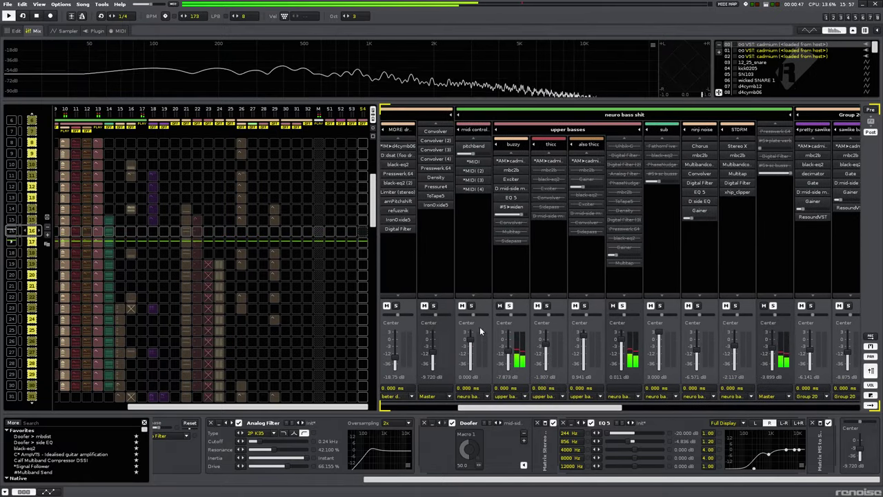
Enable the Convolver on the buzzy track and play pattern 16, comparing the sound with the effect bypassed and active.
{"action": "left_click", "coordinate": [513, 265]}
{"action": "key", "text": "space"}
{"action": "key", "text": "Down"}
{"action": "key", "text": "Return"}
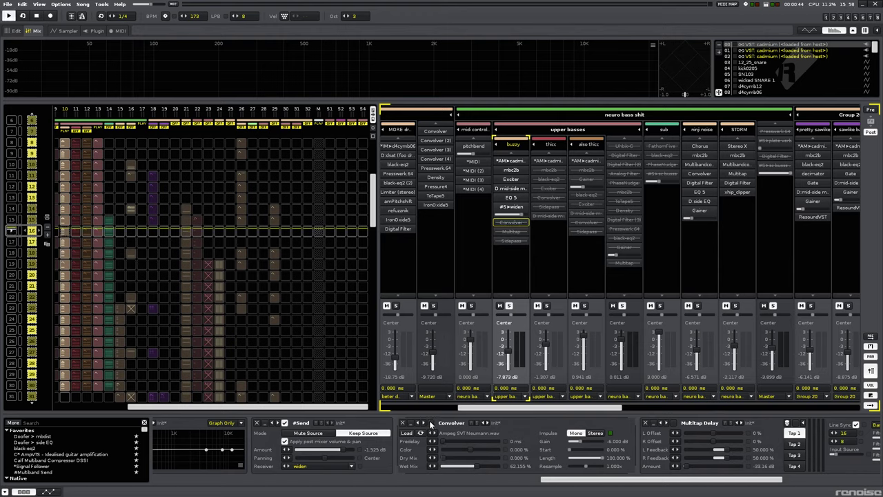
{"action": "left_click", "coordinate": [431, 423]}
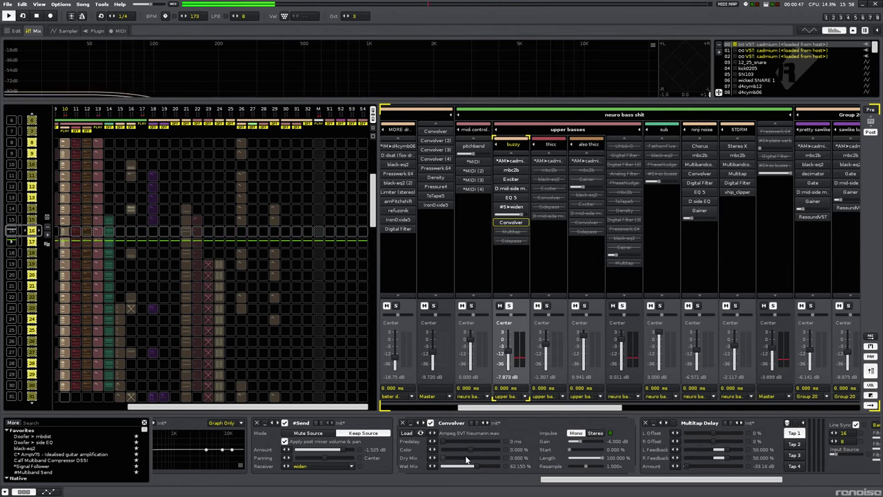
{"action": "key", "text": "space"}
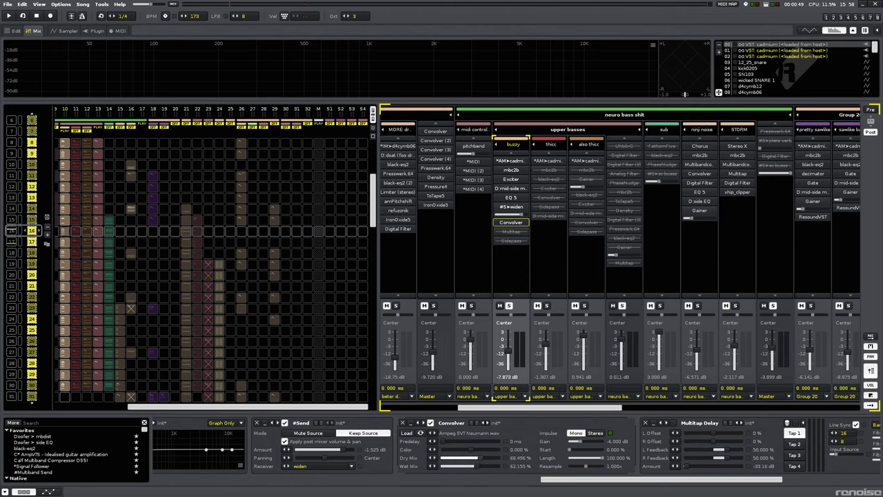
{"action": "key", "text": "space"}
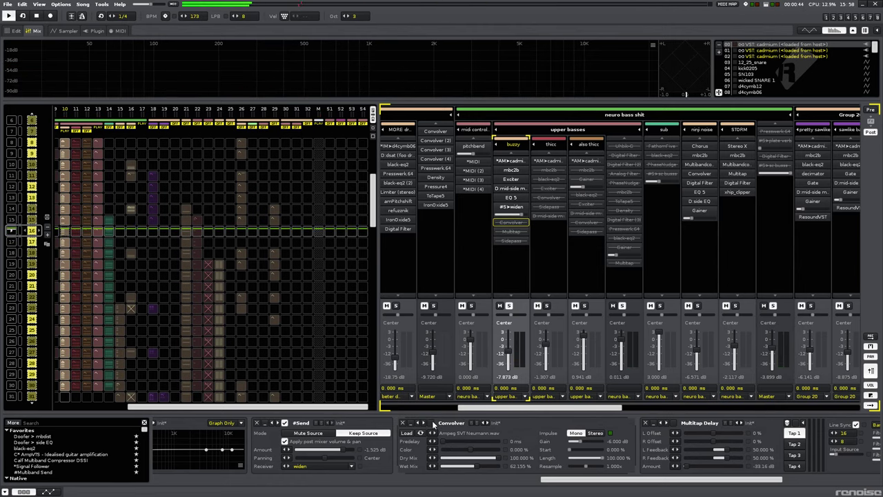
{"action": "left_click", "coordinate": [431, 422]}
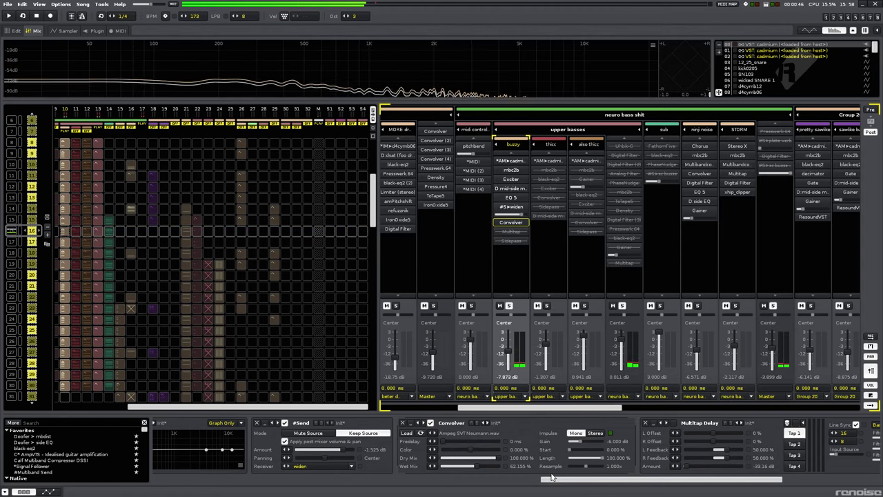
Enable the Multitap Delay and Sidepass on the buzzy track, playing pattern 16 after each change.
{"action": "left_click_drag", "start_coordinate": [551, 477], "coordinate": [649, 477]}
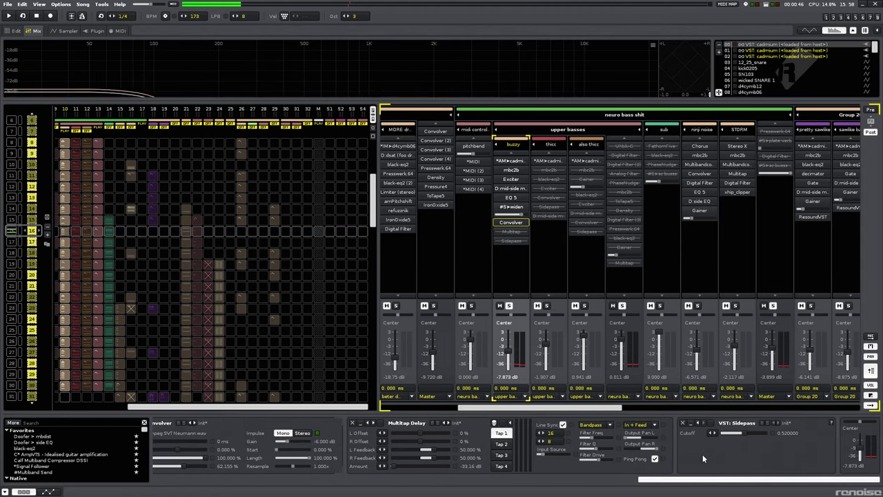
{"action": "left_click", "coordinate": [380, 422]}
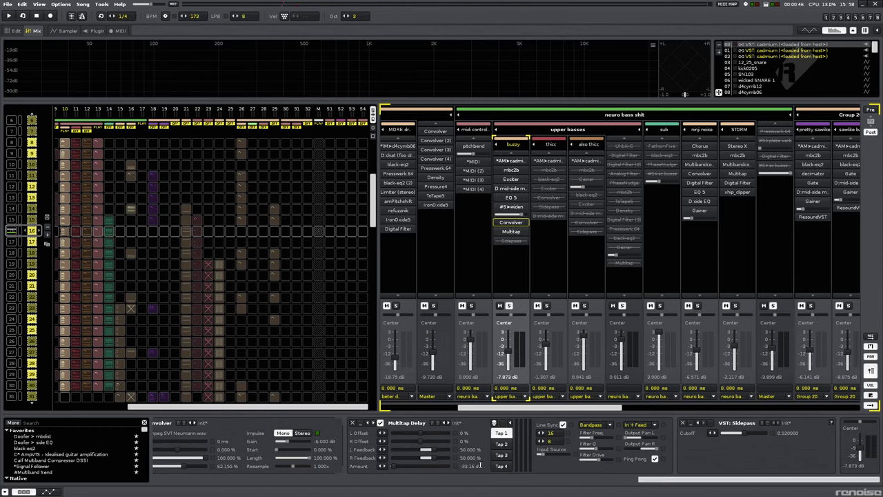
{"action": "key", "text": "space"}
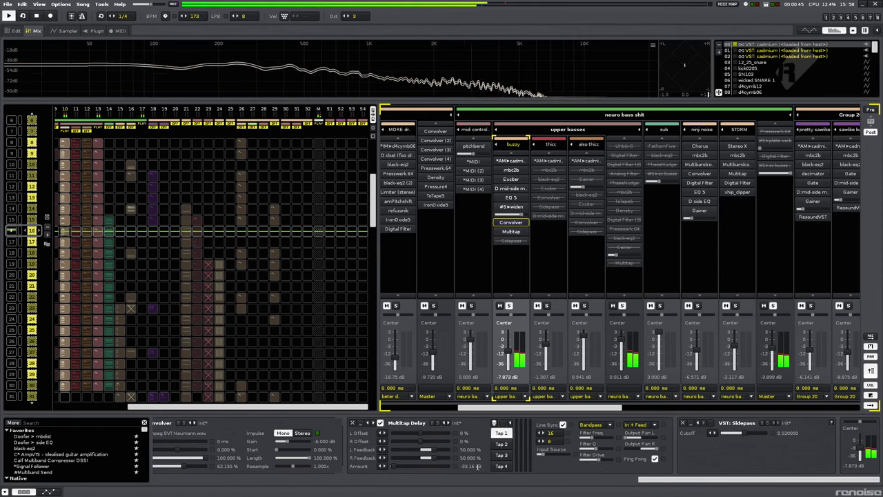
{"action": "key", "text": "space"}
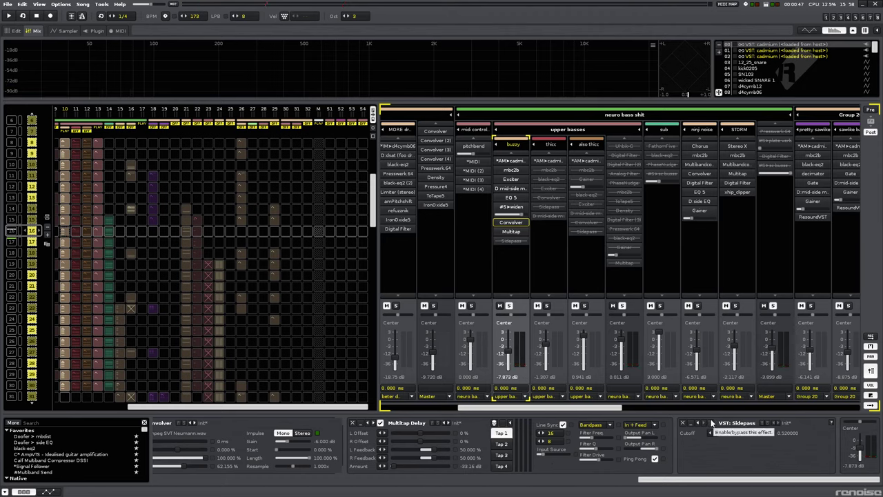
{"action": "left_click", "coordinate": [712, 422]}
{"action": "key", "text": "space"}
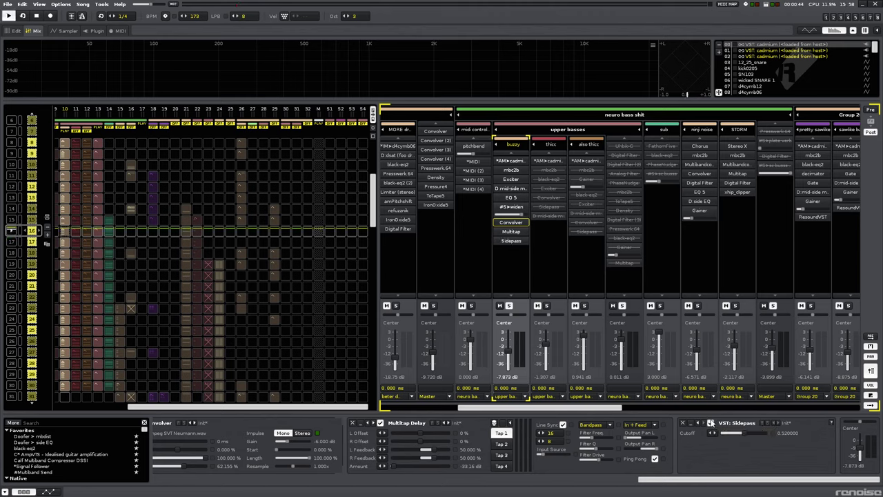
{"action": "key", "text": "space"}
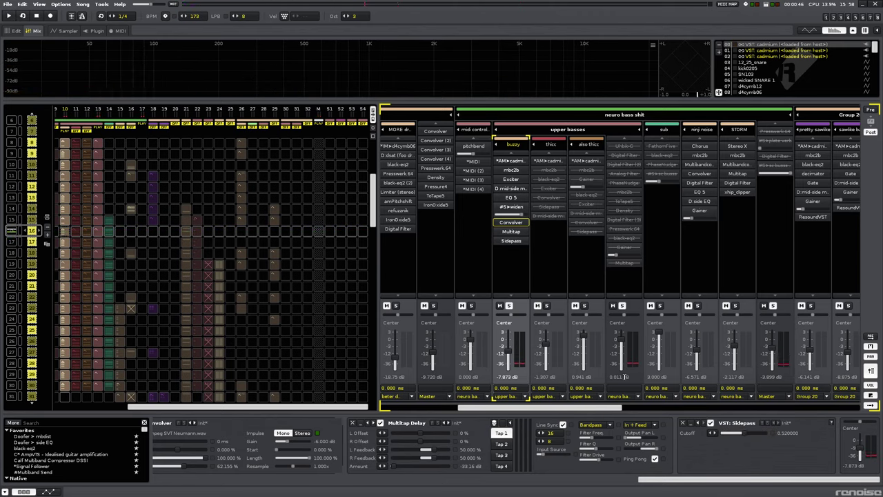
Solo the thicc track, play pattern 16 without mbc2b, and enable mbc2b to hear it again for comparison.
{"action": "left_click", "coordinate": [550, 263]}
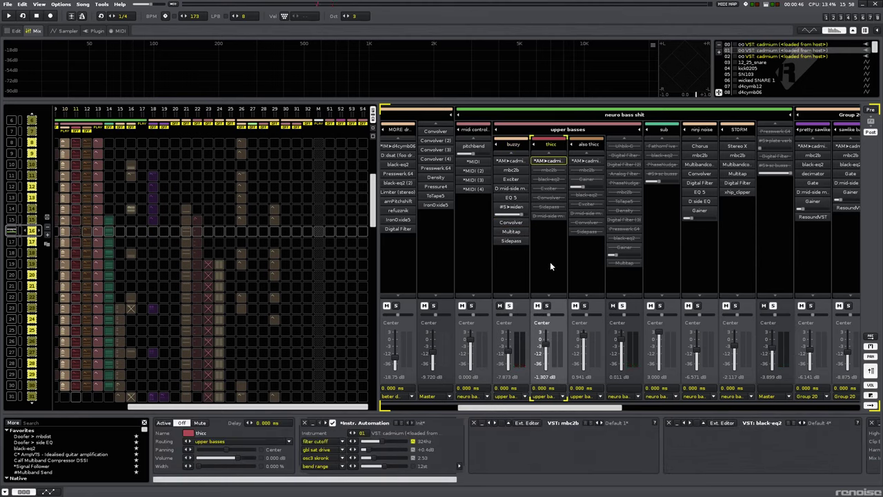
{"action": "key", "text": "Down"}
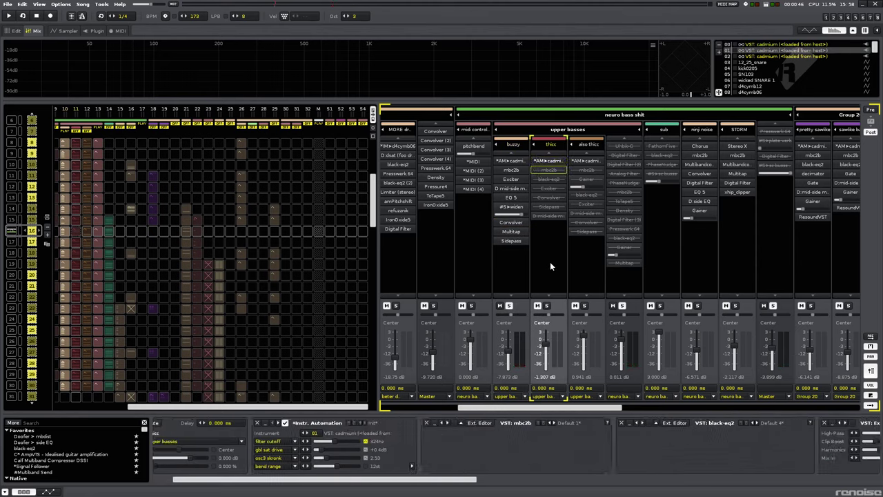
{"action": "key", "text": "space"}
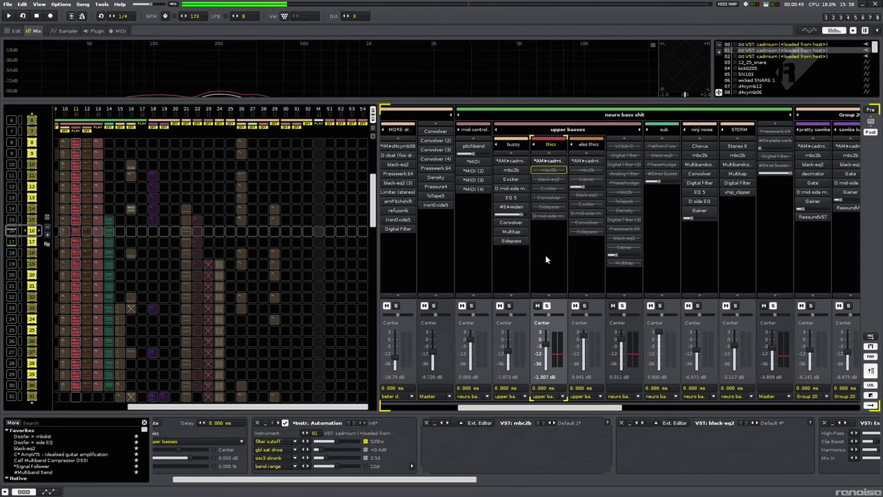
{"action": "key", "text": "Return"}
{"action": "key", "text": "space"}
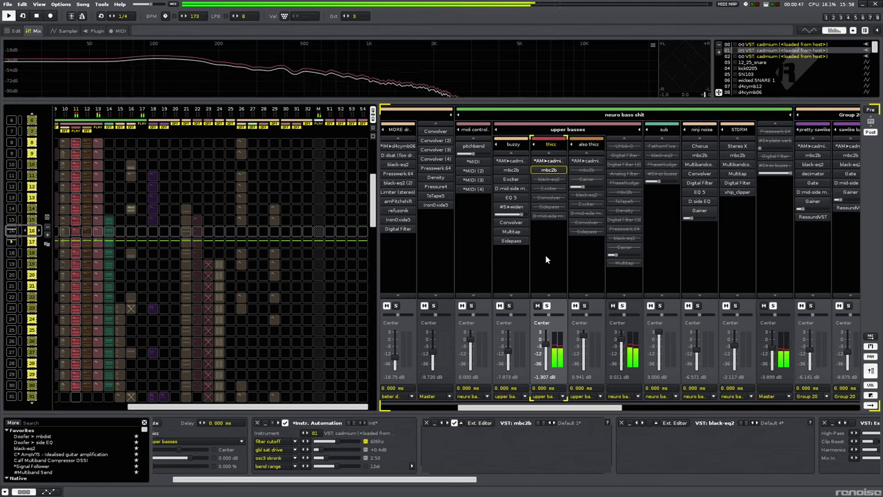
{"action": "key", "text": "space"}
Enable black-eq2 on the thicc track and view its curve in the external editor while playing pattern 16.
{"action": "key", "text": "Down"}
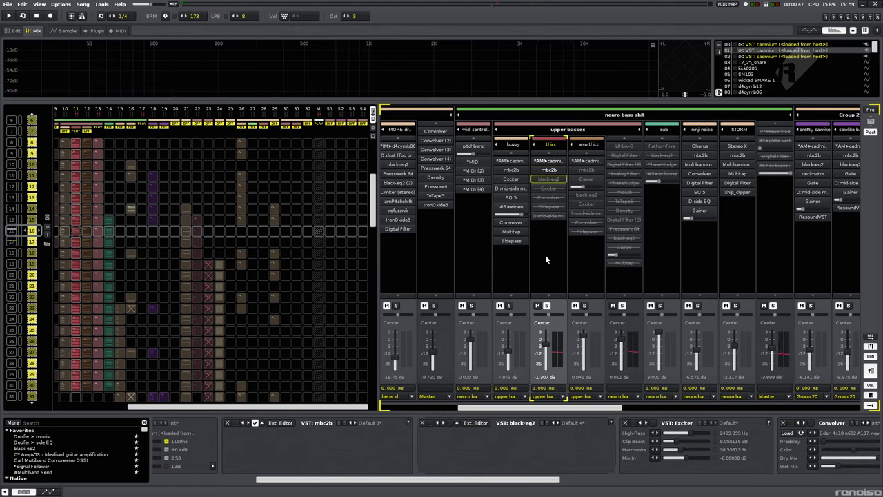
{"action": "left_click", "coordinate": [474, 422]}
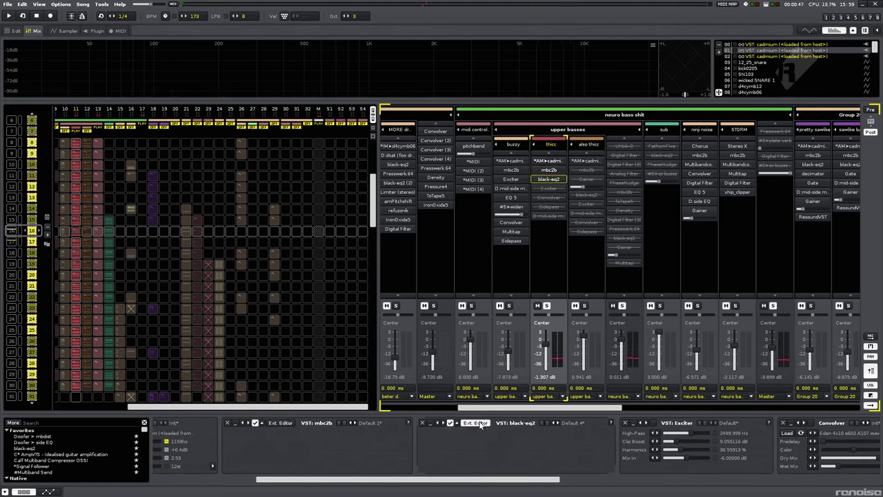
{"action": "key", "text": "space"}
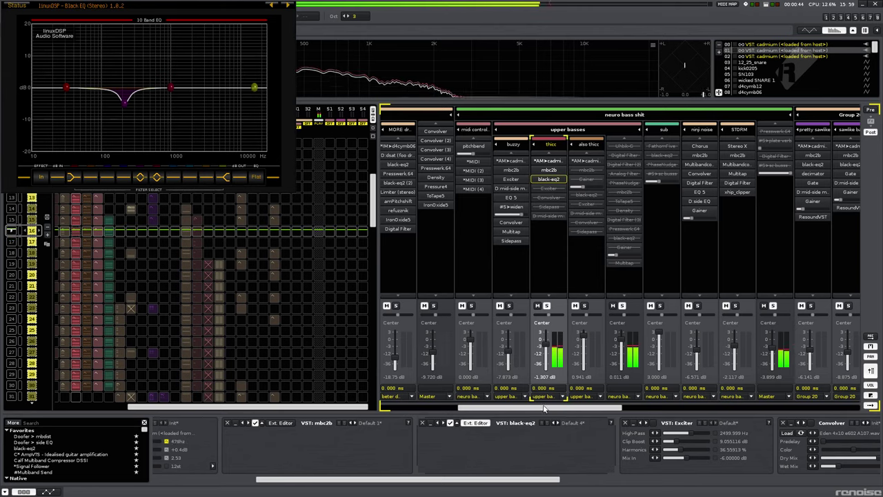
{"action": "key", "text": "Escape"}
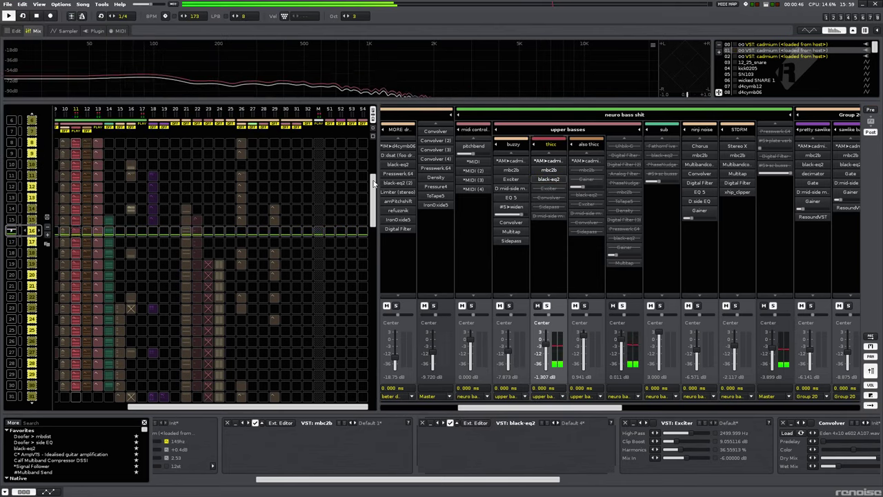
{"action": "key", "text": "space"}
Enable the Exciter and Convolver on the thicc track, playing pattern 16 after each change.
{"action": "scroll", "coordinate": [549, 251], "scroll_direction": "down", "scroll_amount": 1}
{"action": "key", "text": "Return"}
{"action": "key", "text": "space"}
{"action": "key", "text": "Down"}
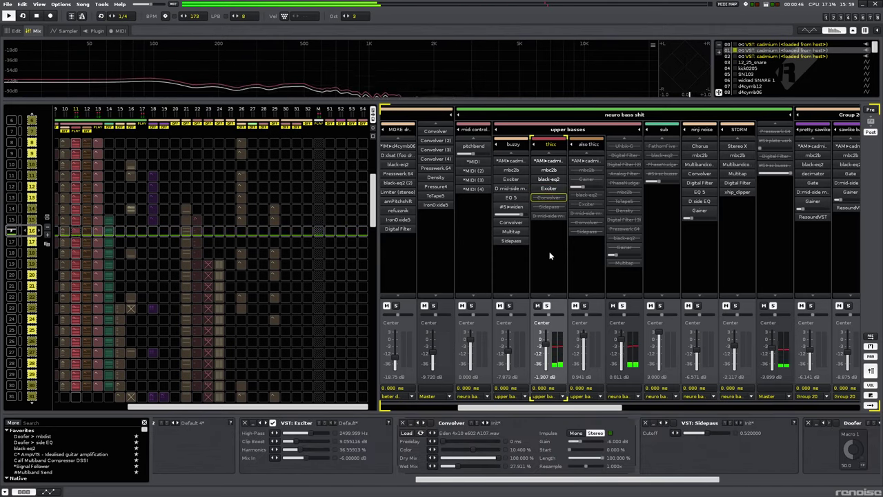
{"action": "key", "text": "space"}
{"action": "key", "text": "Return"}
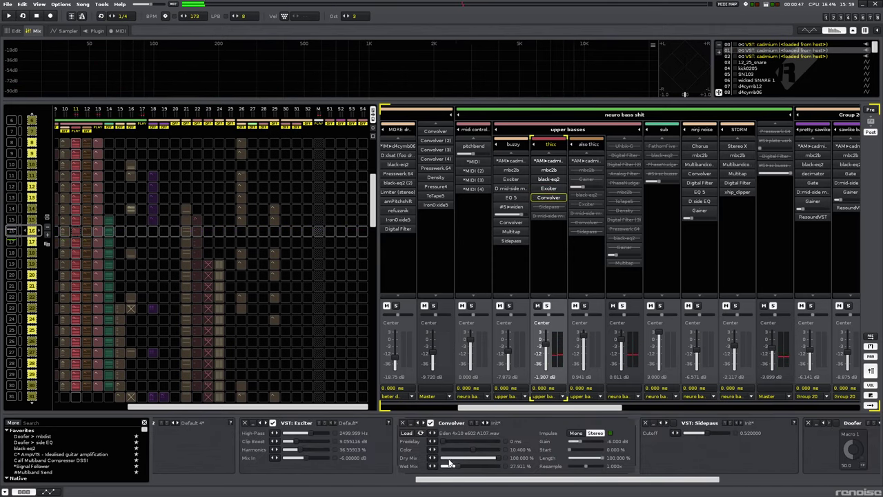
{"action": "left_click_drag", "start_coordinate": [449, 458], "coordinate": [494, 457]}
{"action": "key", "text": "space"}
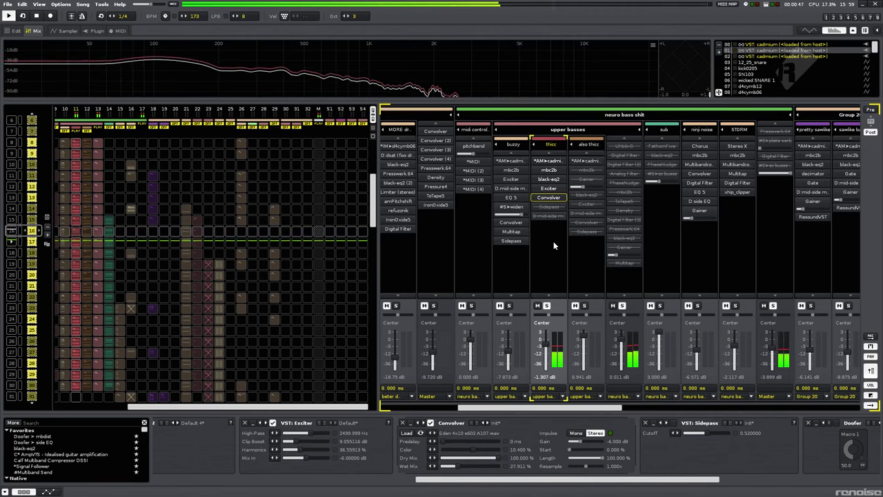
Stop playback and enable Sidepass on the thicc track.
{"action": "key", "text": "Down"}
{"action": "key", "text": "space"}
{"action": "key", "text": "Return"}
Enable the mid-side Doofer on the thicc track and compare pattern 16 with it active and bypassed, leaving it enabled.
{"action": "key", "text": "Down"}
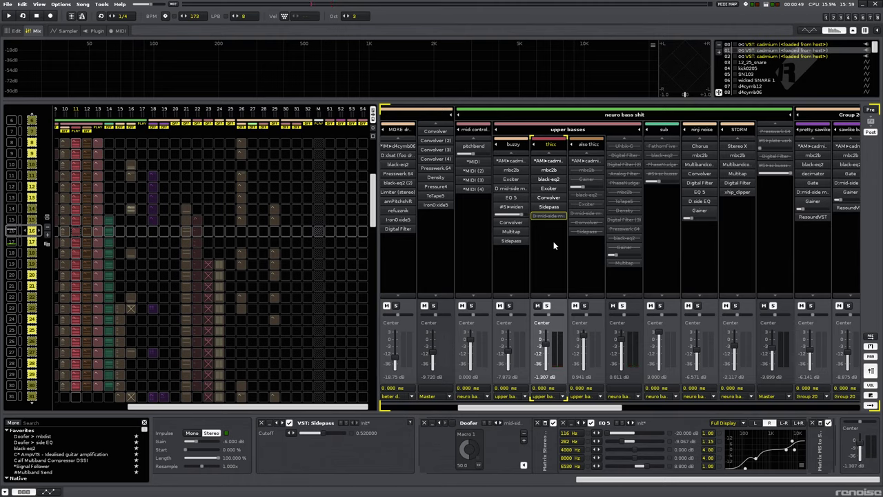
{"action": "key", "text": "ctrl+b"}
{"action": "key", "text": "space"}
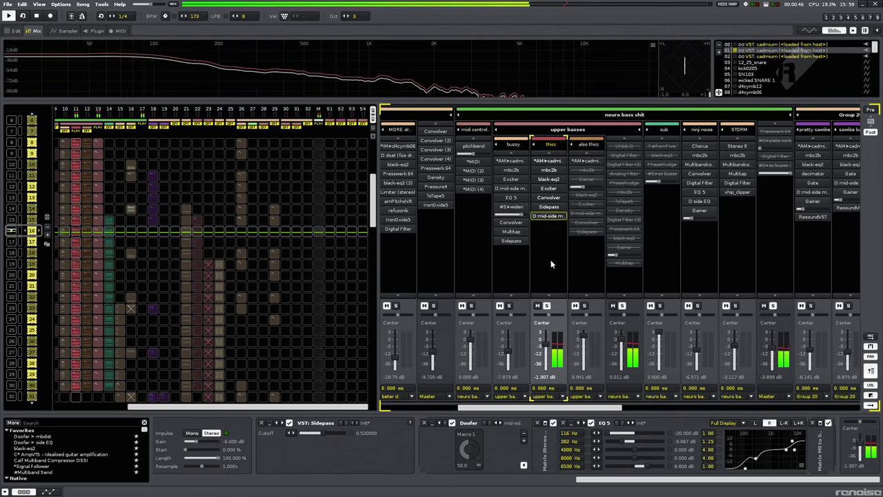
{"action": "key", "text": "ctrl+b"}
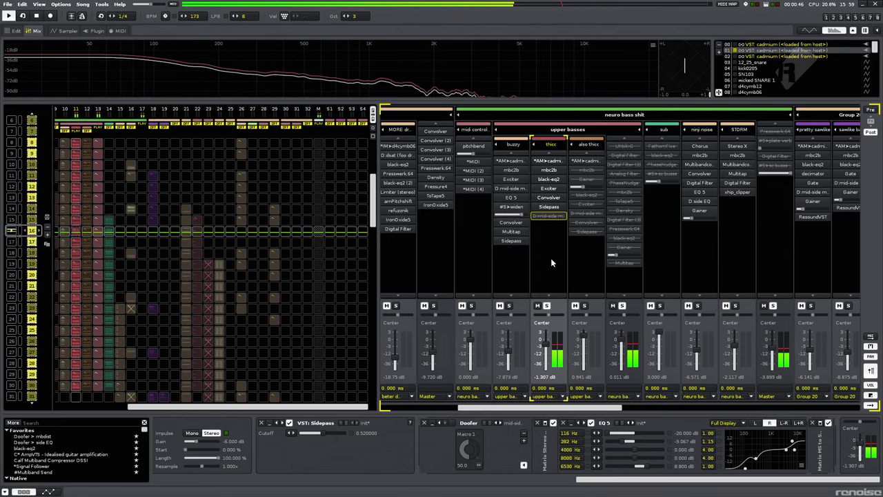
{"action": "key", "text": "space"}
{"action": "key", "text": "ctrl+z"}
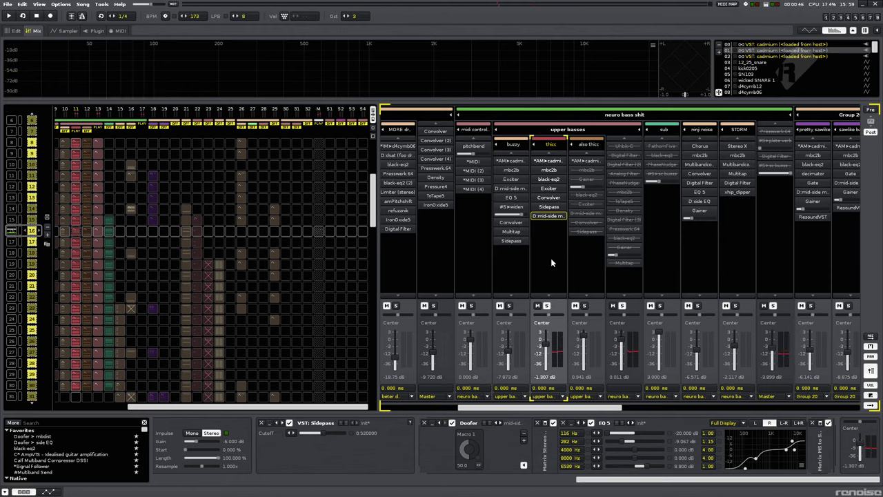
{"action": "key", "text": "space"}
Solo the also thicc track, play pattern 15 without effects, and enable mbc2b to hear it again.
{"action": "key", "text": "Tab"}
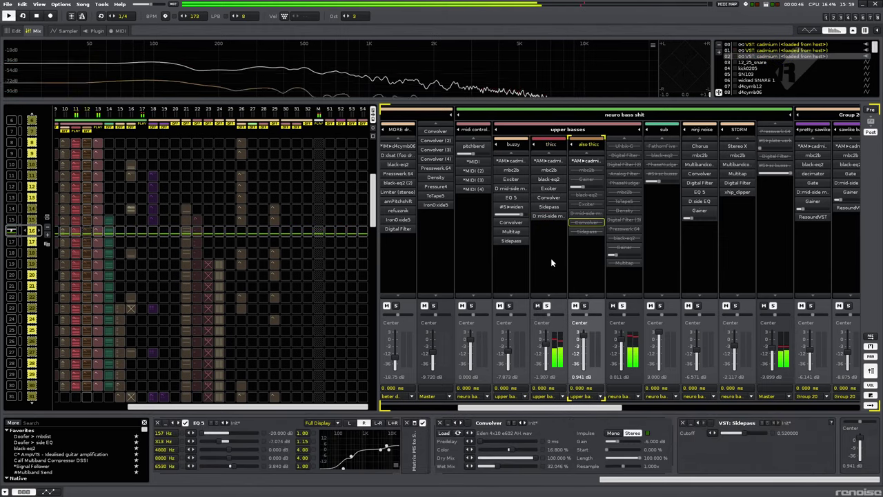
{"action": "key", "text": "space"}
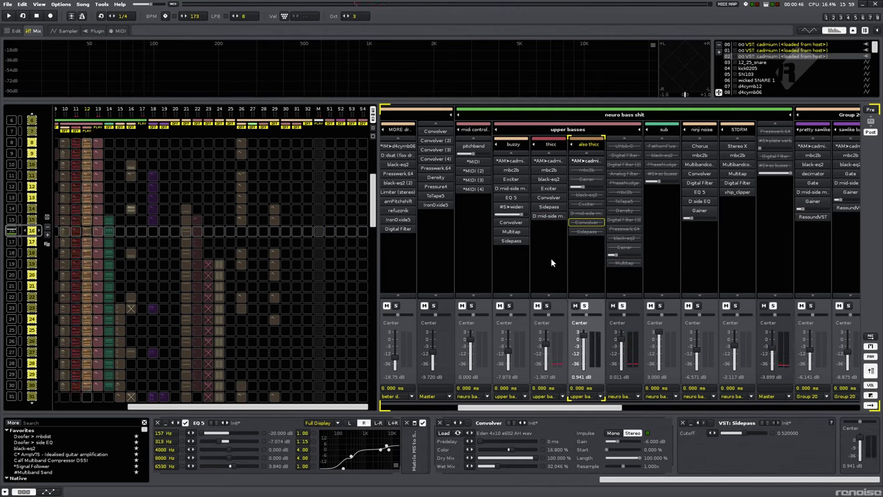
{"action": "key", "text": "space"}
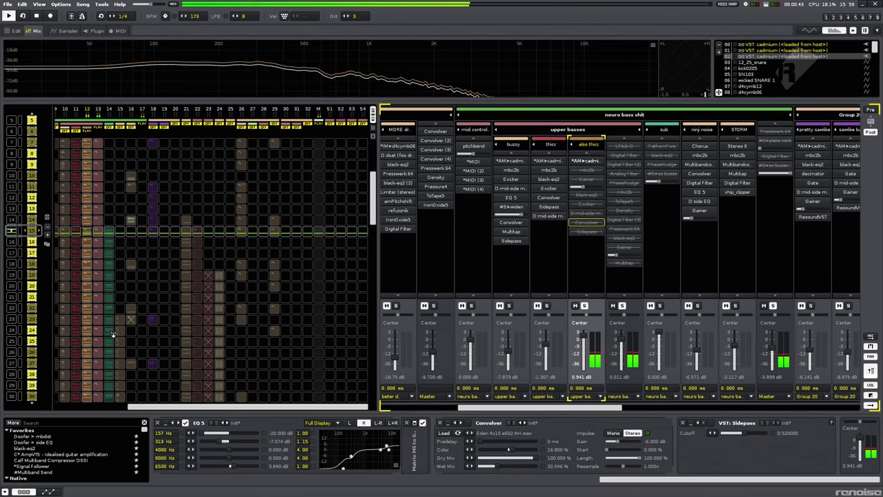
{"action": "key", "text": "Up"}
{"action": "key", "text": "Up"}
{"action": "key", "text": "Up"}
{"action": "key", "text": "Up"}
{"action": "key", "text": "Up"}
{"action": "key", "text": "Up"}
{"action": "key", "text": "space"}
Stop playback and enable the Gainer on the also thicc track.
{"action": "key", "text": "Down"}
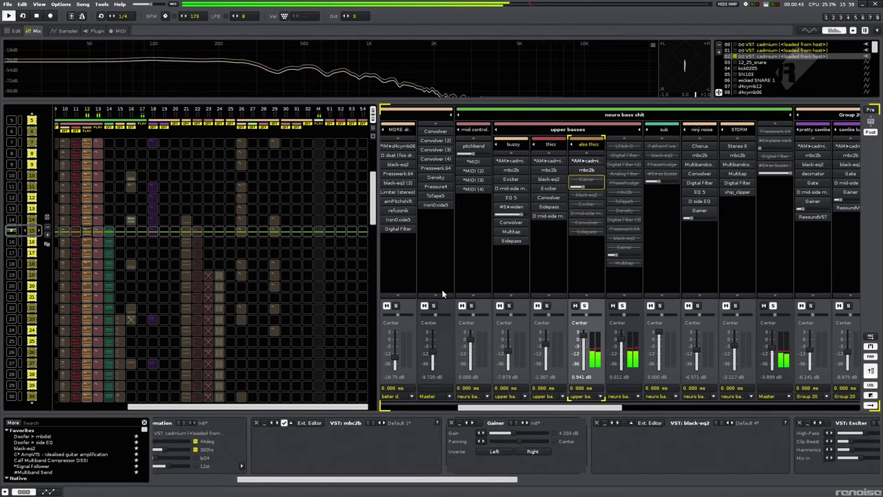
{"action": "key", "text": "space"}
{"action": "key", "text": "Return"}
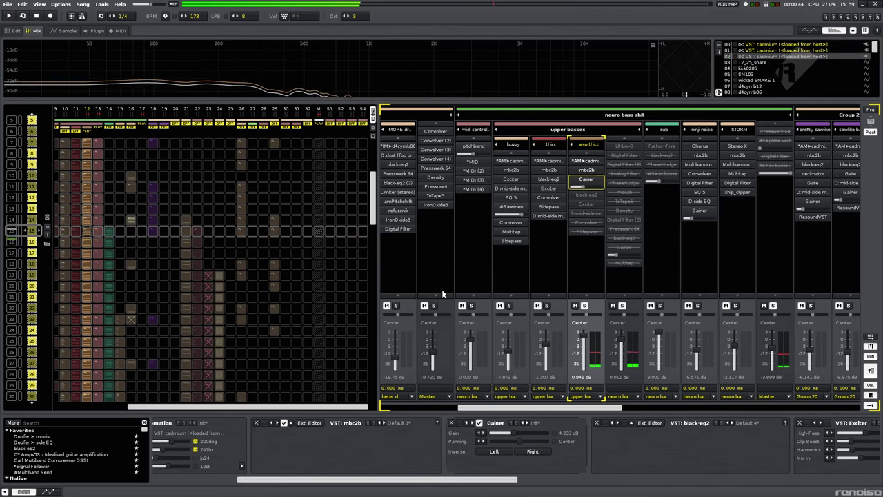
Enable black-eq2 on the also thicc track, view its curve in the external editor, and play pattern 15.
{"action": "key", "text": "Down"}
{"action": "key", "text": "Return"}
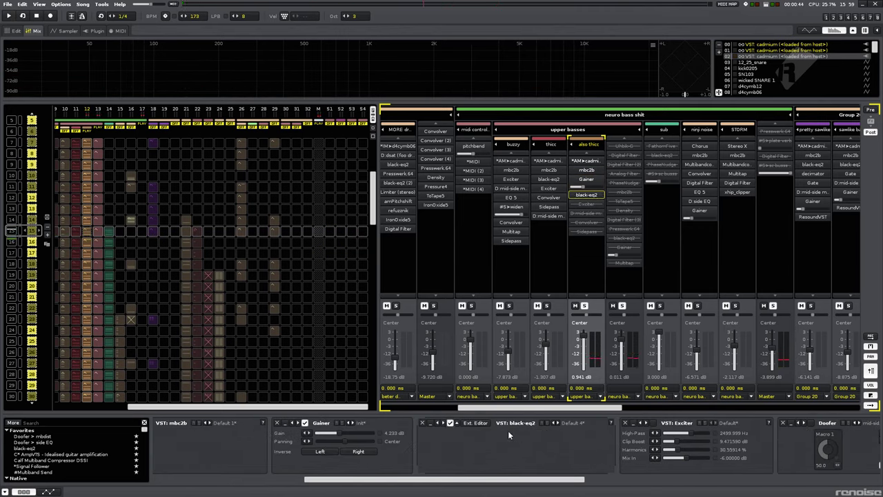
{"action": "left_click", "coordinate": [481, 420]}
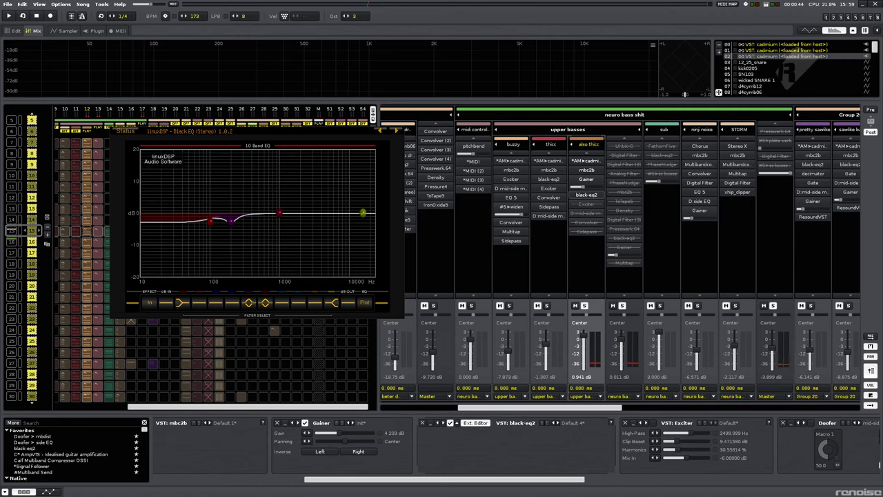
{"action": "key", "text": "Escape"}
{"action": "key", "text": "space"}
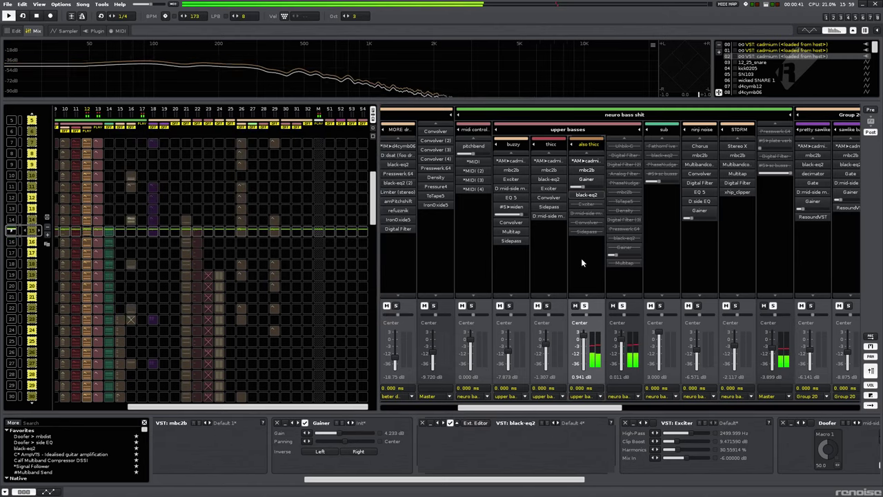
Enable the Exciter on the also thicc track and play pattern 15 with it active.
{"action": "key", "text": "Down"}
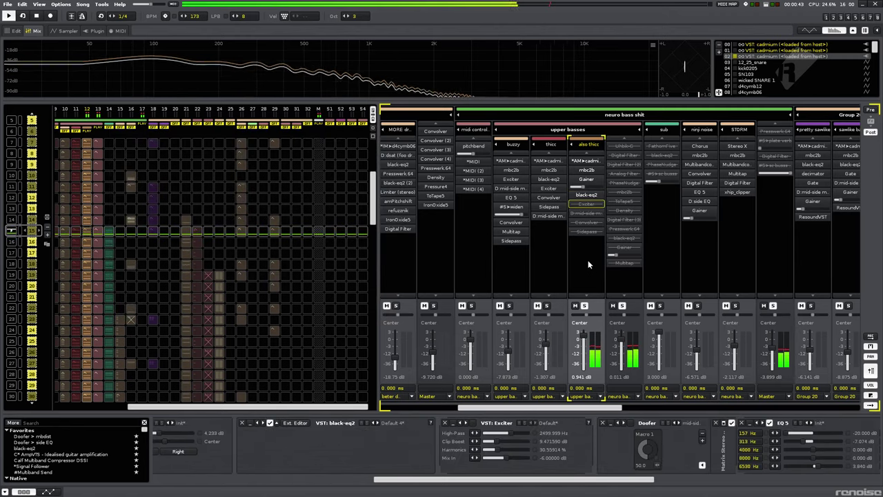
{"action": "key", "text": "space"}
{"action": "key", "text": "Down"}
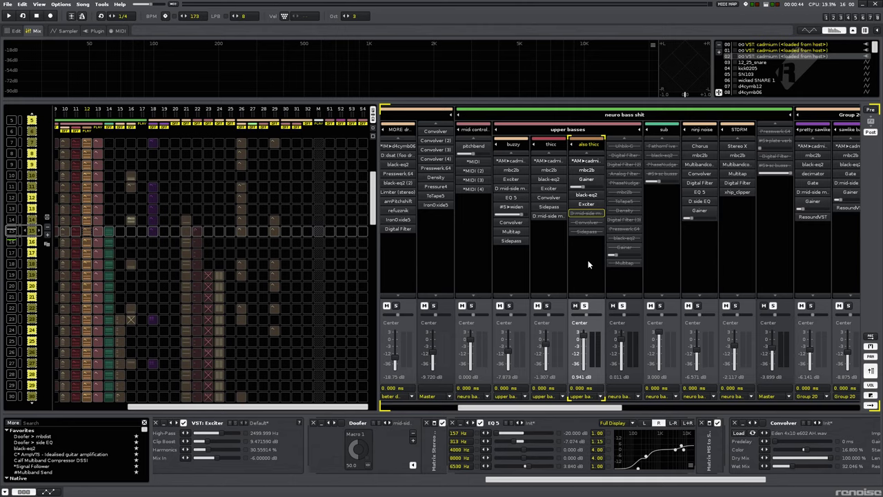
{"action": "key", "text": "Up"}
{"action": "key", "text": "Return"}
{"action": "key", "text": "space"}
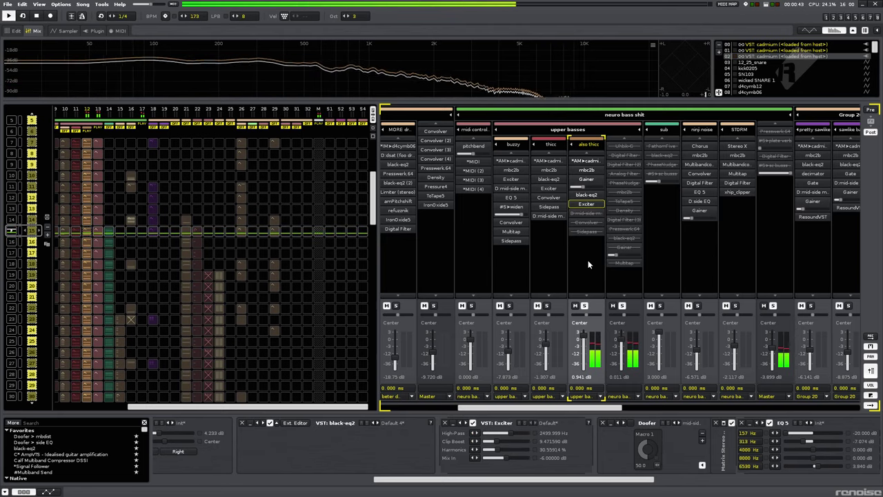
Compare pattern 15 with the also thicc track's Exciter bypassed and active, leaving it enabled.
{"action": "key", "text": "Down"}
{"action": "key", "text": "space"}
{"action": "key", "text": "Up"}
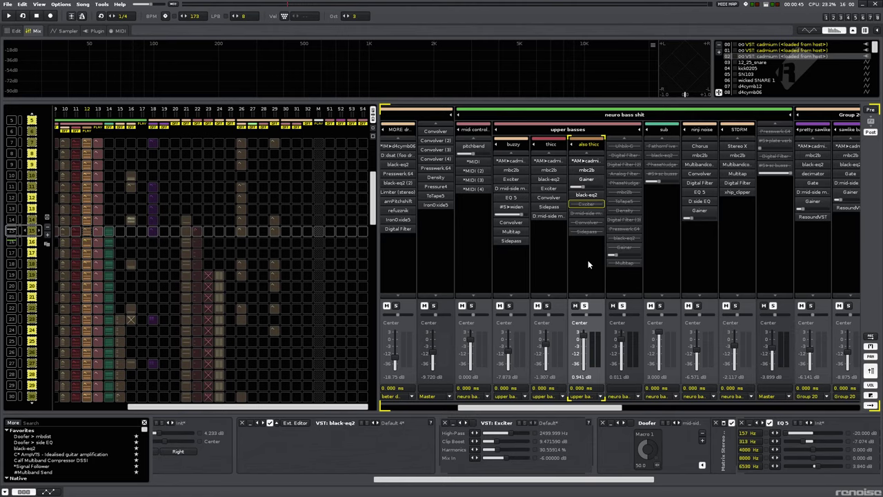
{"action": "key", "text": "ctrl+Tab"}
{"action": "key", "text": "space"}
{"action": "key", "text": "ctrl+Tab"}
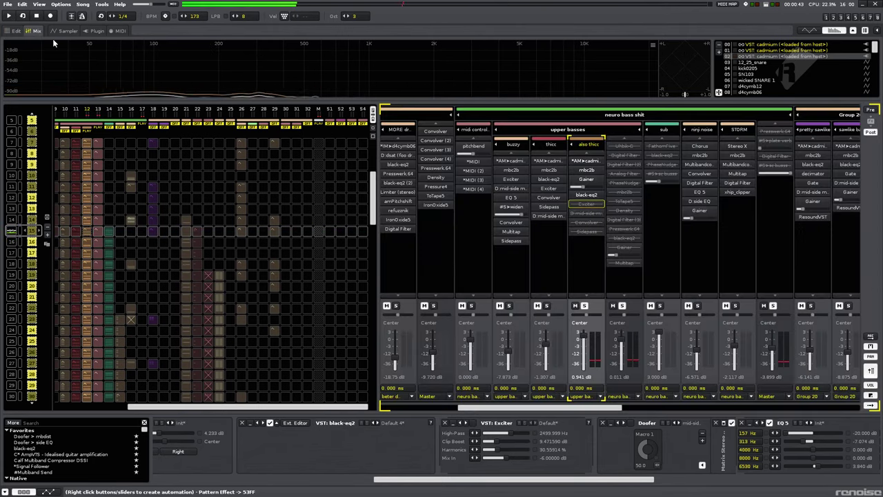
{"action": "key", "text": "space"}
{"action": "key", "text": "Return"}
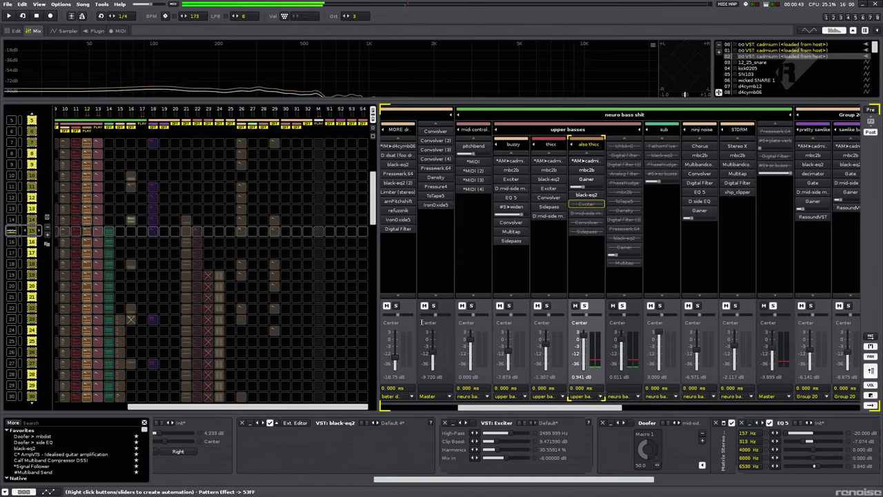
{"action": "key", "text": "Return"}
Enable the mid-side Doofer on the also thicc track and play pattern 15.
{"action": "key", "text": "Down"}
{"action": "key", "text": "Return"}
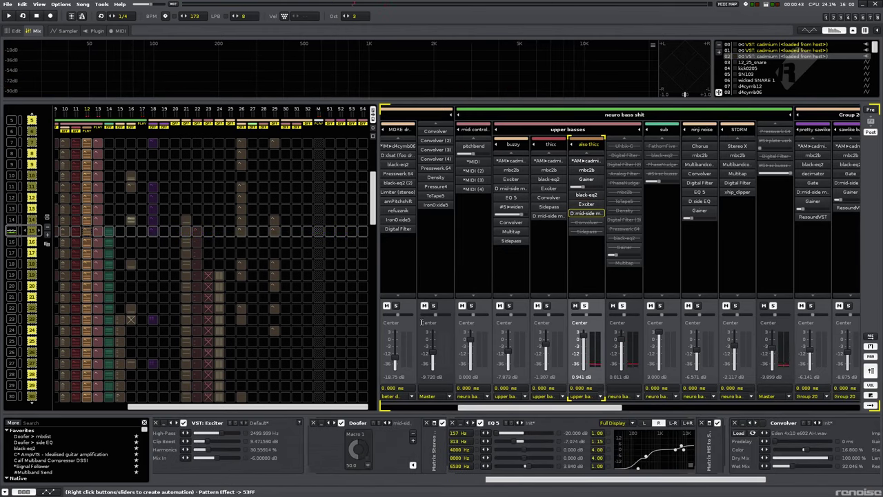
{"action": "key", "text": "Down"}
{"action": "key", "text": "space"}
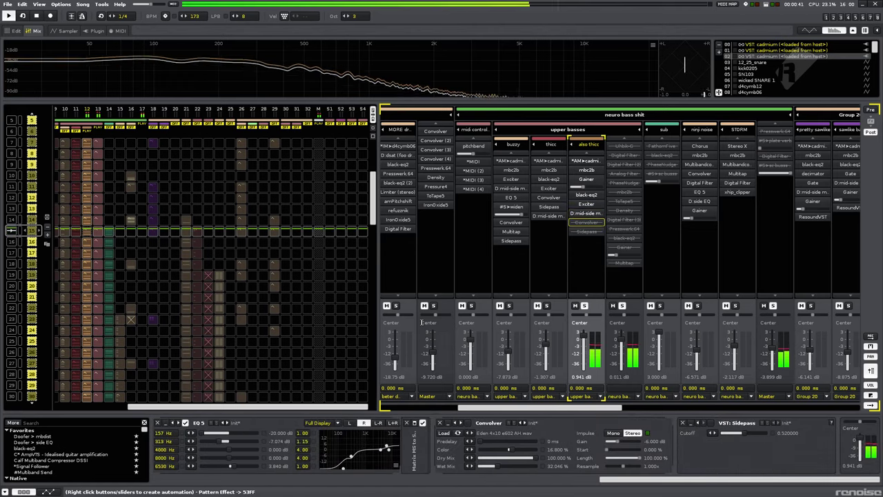
Enable the Convolver on the also thicc track, play pattern 15 with it, and enable Sidepass.
{"action": "left_click_drag", "start_coordinate": [495, 459], "coordinate": [550, 460]}
{"action": "key", "text": "Return"}
{"action": "key", "text": "space"}
{"action": "key", "text": "Down"}
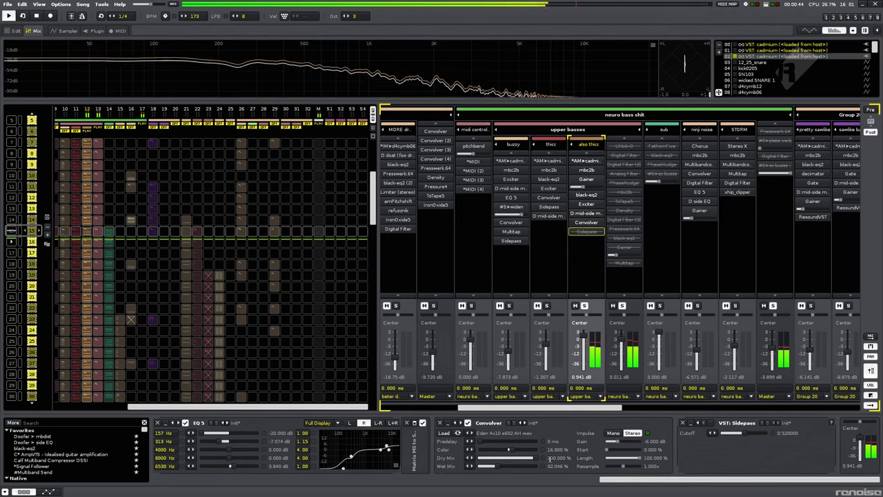
{"action": "key", "text": "Return"}
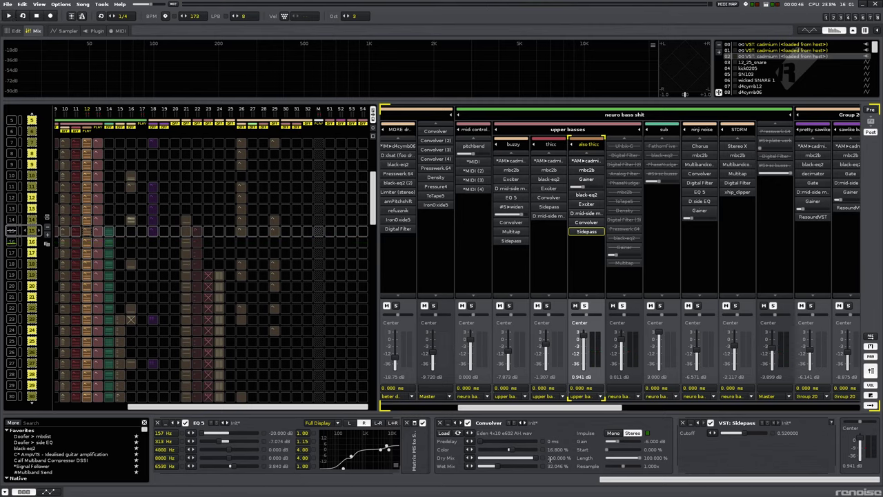
Select the upper basses group and go through its first effects, from Uhbik-G to the Analog Filter.
{"action": "key", "text": "Right"}
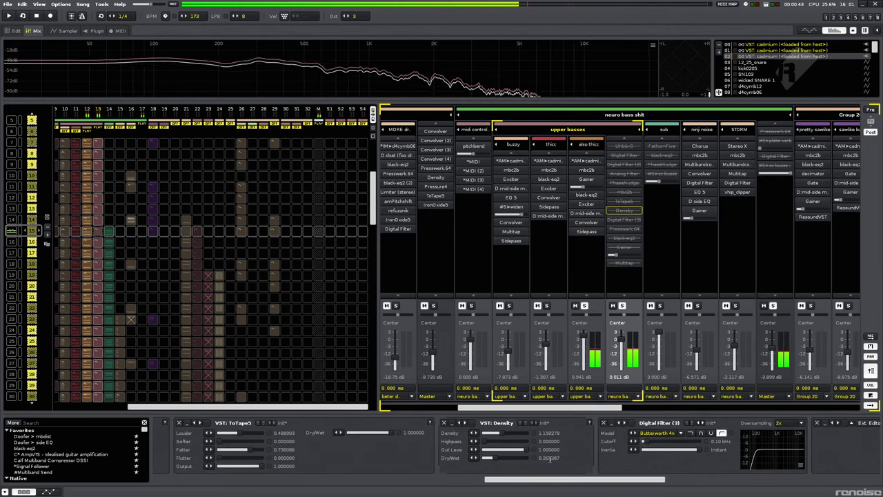
{"action": "key", "text": "Up"}
{"action": "key", "text": "Up"}
{"action": "key", "text": "Up"}
{"action": "key", "text": "Up"}
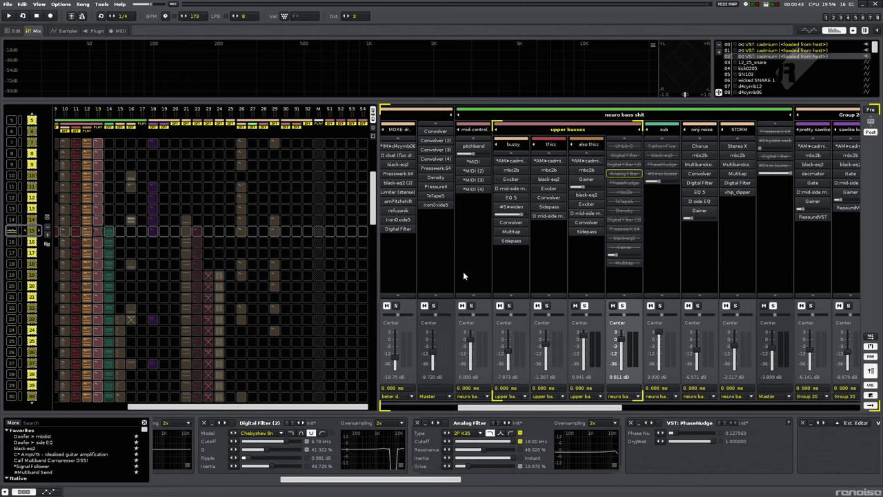
{"action": "scroll", "coordinate": [574, 256], "scroll_direction": "up", "scroll_amount": 3}
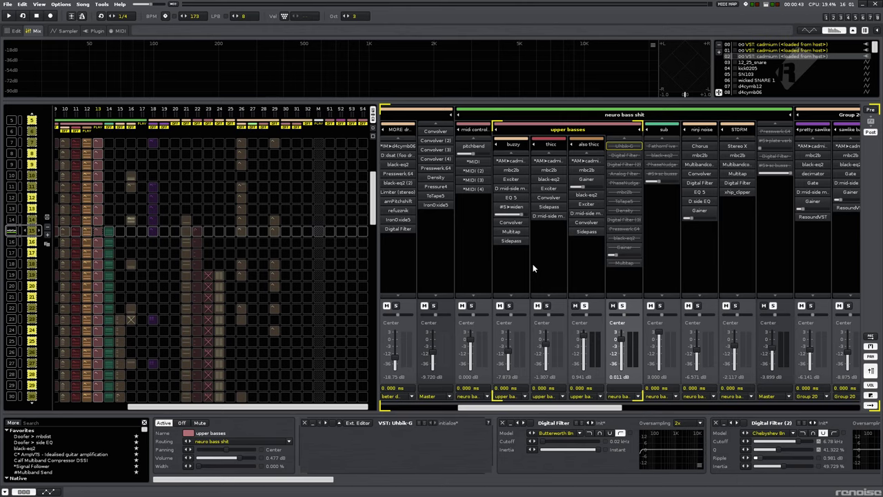
{"action": "key", "text": "Down"}
{"action": "key", "text": "Down"}
{"action": "key", "text": "Up"}
{"action": "key", "text": "Down"}
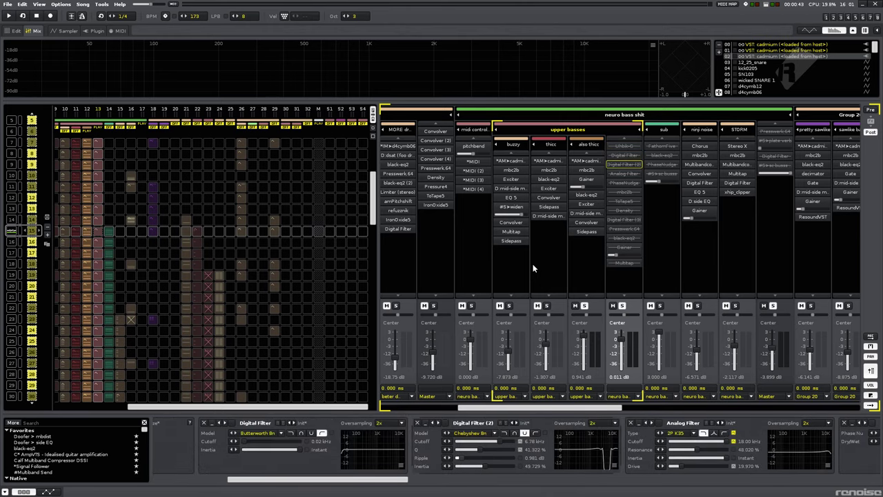
{"action": "key", "text": "Down"}
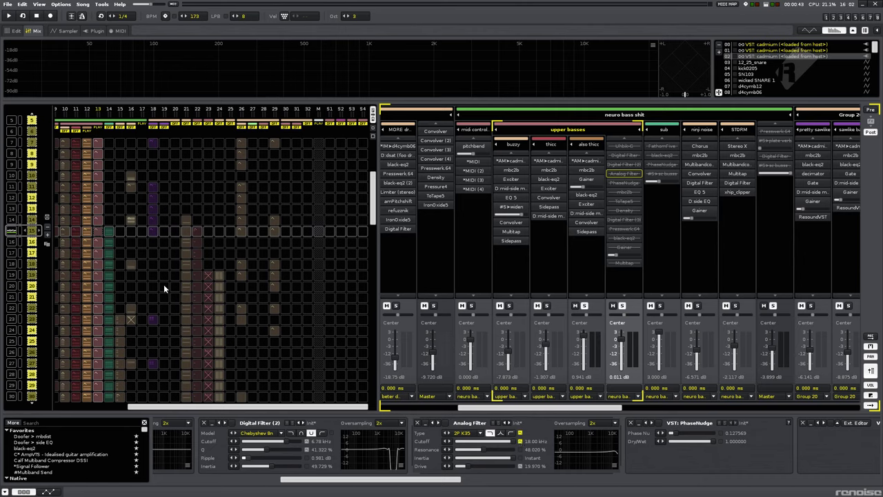
Play the upper basses from pattern 11 with Digital Filter (2) and Analog Filter active, and pattern 15 with only Analog Filter.
{"action": "scroll", "coordinate": [177, 303], "scroll_direction": "up", "scroll_amount": 4}
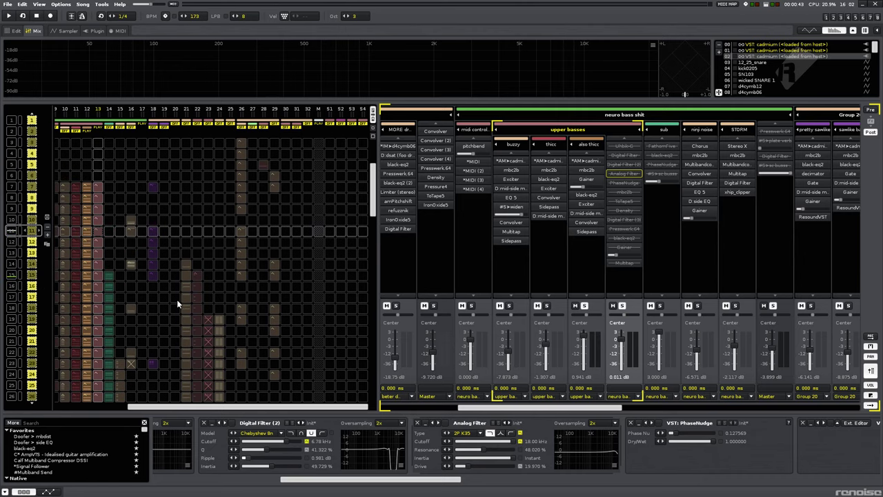
{"action": "key", "text": "space"}
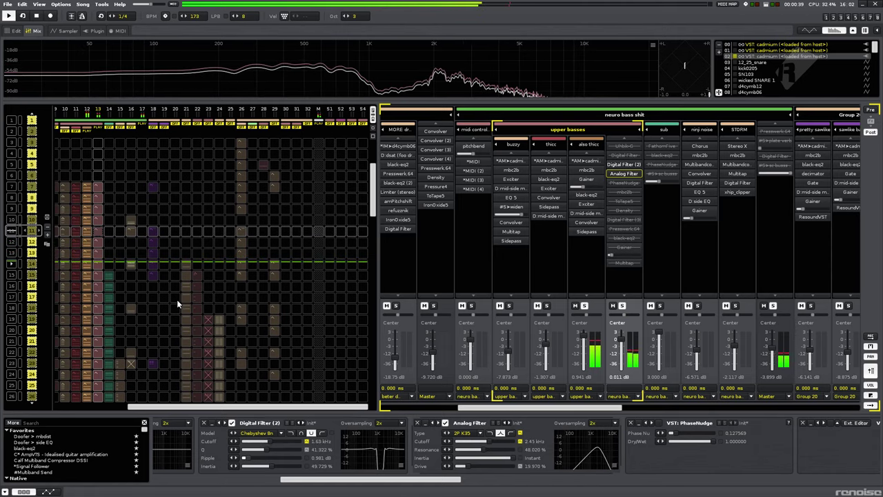
{"action": "scroll", "coordinate": [177, 301], "scroll_direction": "down", "scroll_amount": 4}
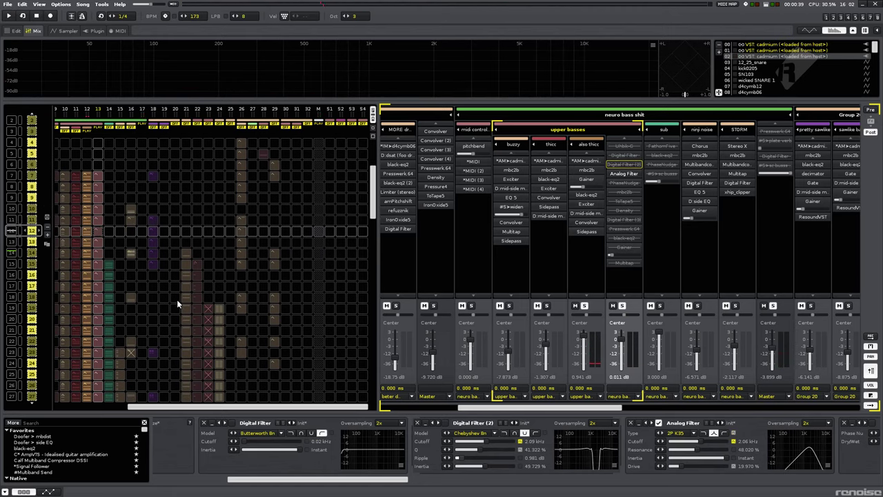
{"action": "key", "text": "space"}
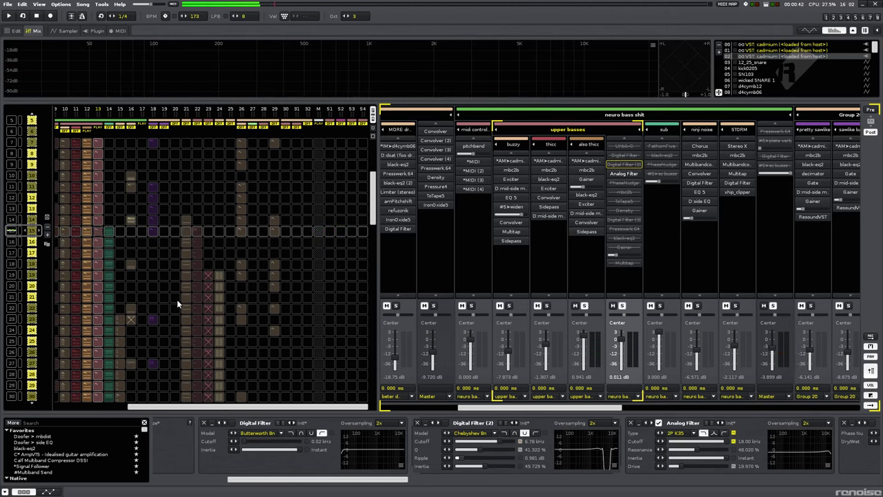
{"action": "scroll", "coordinate": [177, 301], "scroll_direction": "up", "scroll_amount": 1}
{"action": "key", "text": "space"}
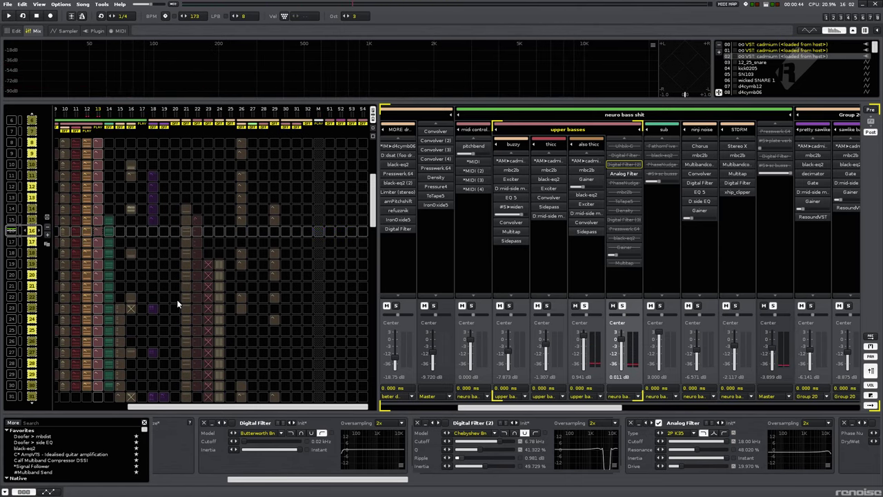
Play from pattern 23 with Digital Filter (2) and Analog Filter active on the upper basses group.
{"action": "scroll", "coordinate": [177, 301], "scroll_direction": "down", "scroll_amount": 5}
{"action": "key", "text": "Down"}
{"action": "key", "text": "Down"}
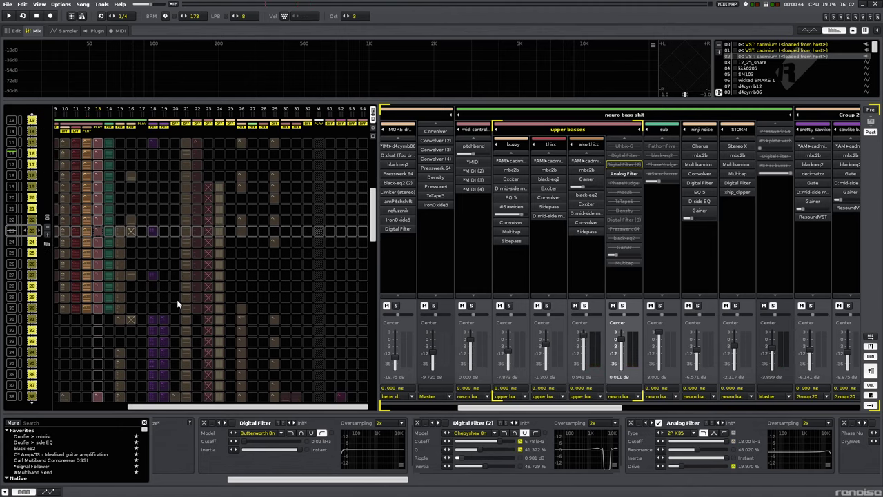
{"action": "key", "text": "space"}
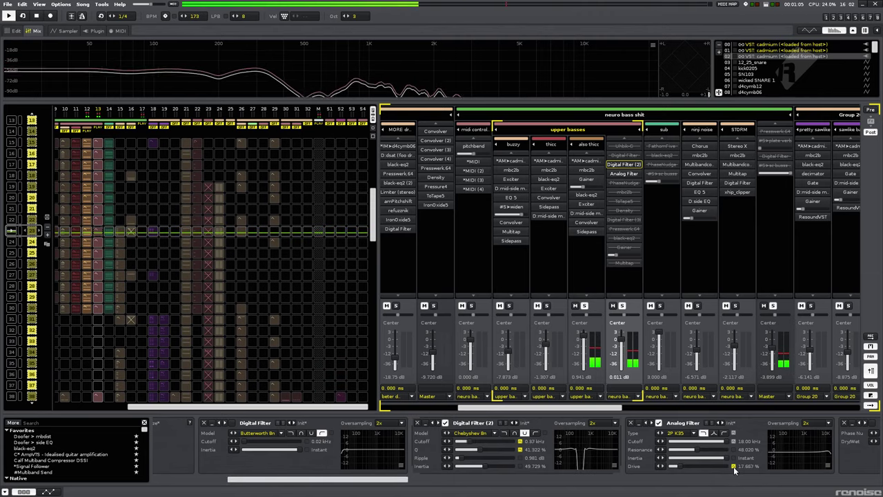
Examine the Analog Filter's Drive automation from pattern 23 onwards during playback and return to the group's effect chain.
{"action": "left_click", "coordinate": [733, 466]}
{"action": "scroll", "coordinate": [271, 442], "scroll_direction": "up", "scroll_amount": 6}
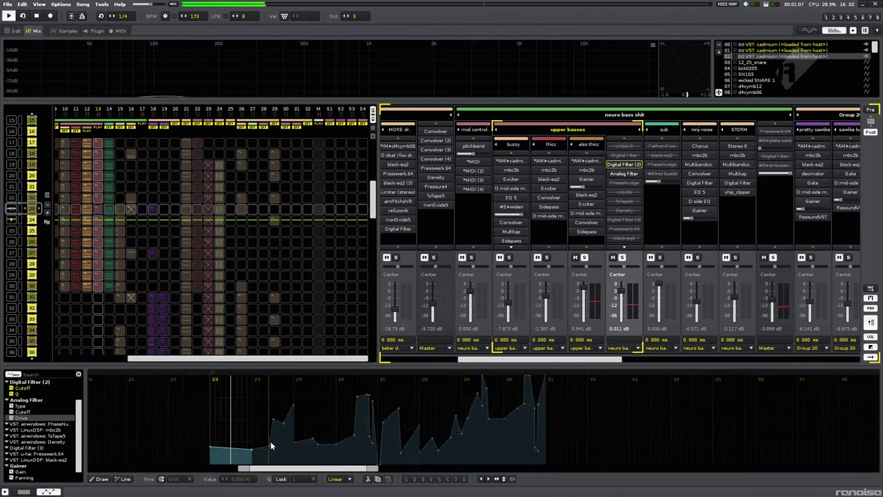
{"action": "left_click", "coordinate": [323, 411]}
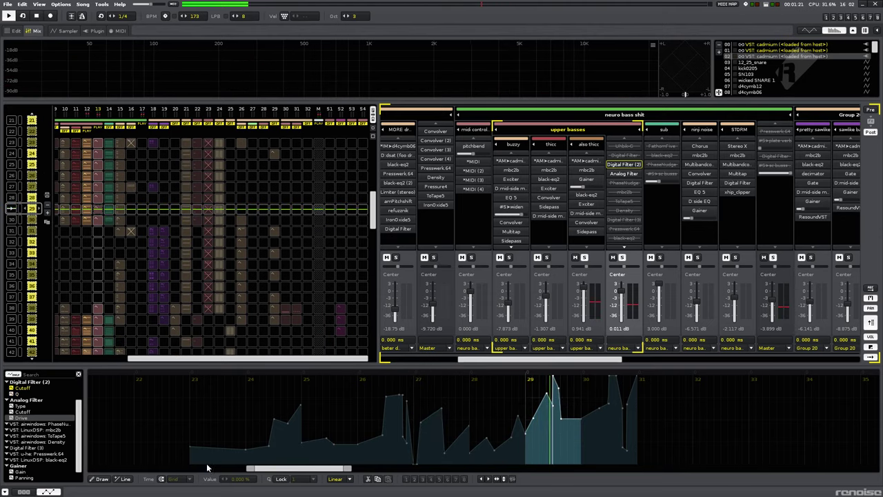
{"action": "key", "text": "space"}
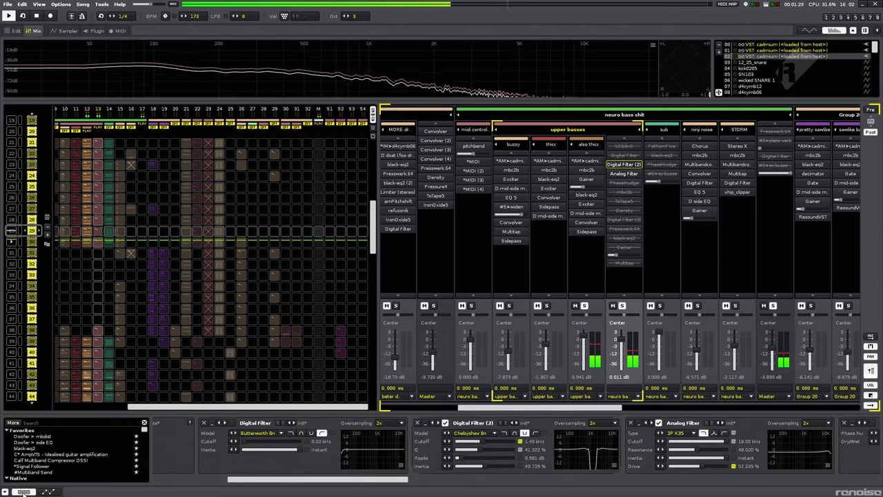
{"action": "left_click", "coordinate": [24, 491]}
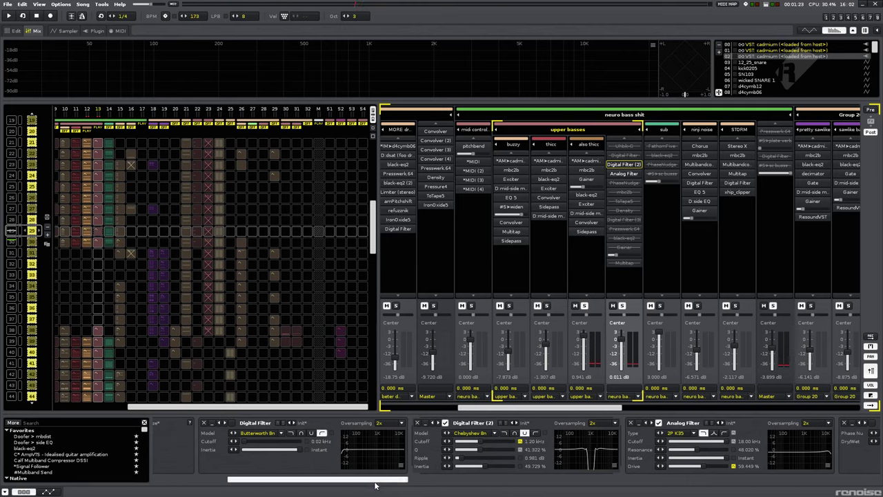
{"action": "left_click_drag", "start_coordinate": [376, 483], "coordinate": [412, 483]}
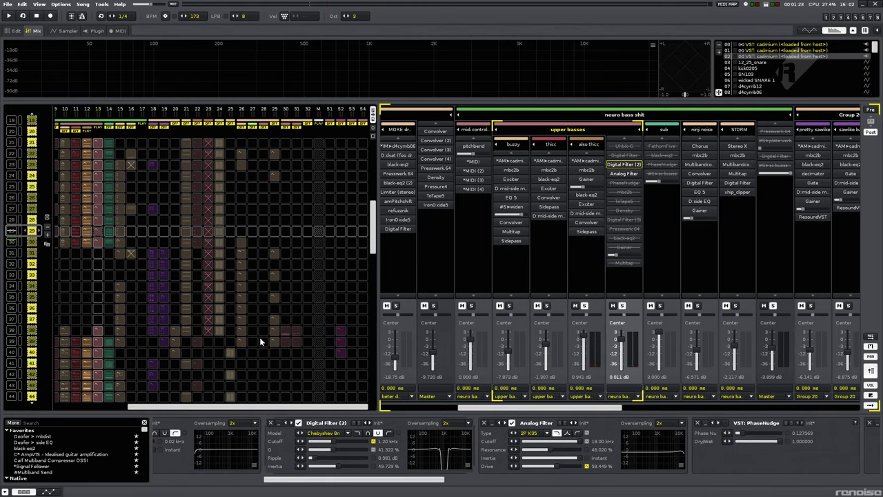
Unmute the thicc and buzzy tracks alongside also thicc and play from pattern 19.
{"action": "scroll", "coordinate": [219, 274], "scroll_direction": "up", "scroll_amount": 4}
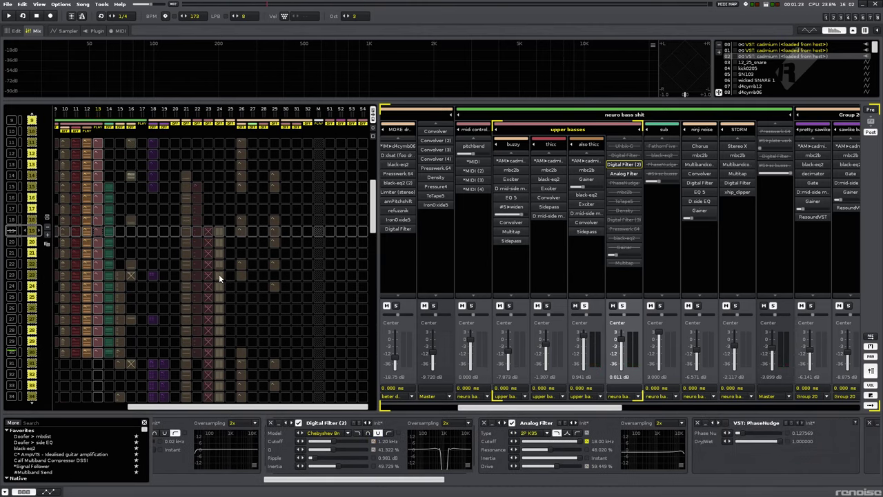
{"action": "key", "text": "space"}
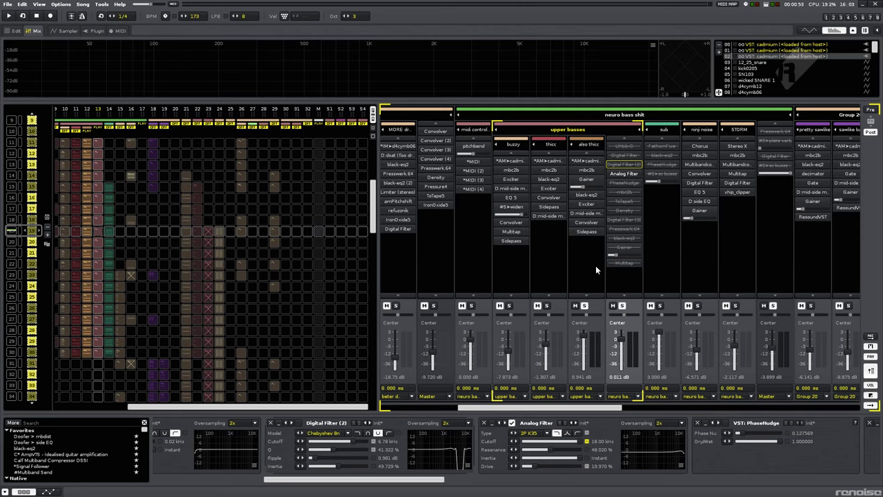
{"action": "left_click", "coordinate": [76, 231]}
{"action": "key", "text": "alt+m"}
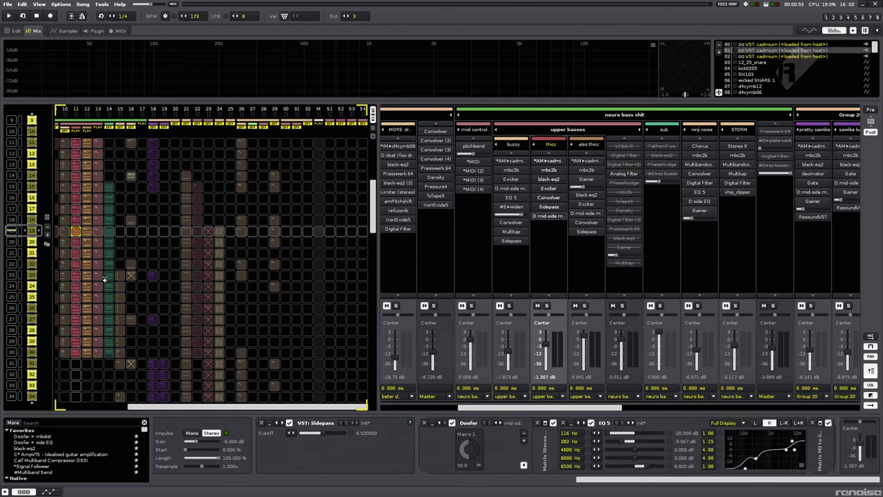
{"action": "key", "text": "Left"}
{"action": "key", "text": "alt+m"}
{"action": "key", "text": "Right"}
{"action": "key", "text": "Right"}
{"action": "key", "text": "Right"}
{"action": "key", "text": "space"}
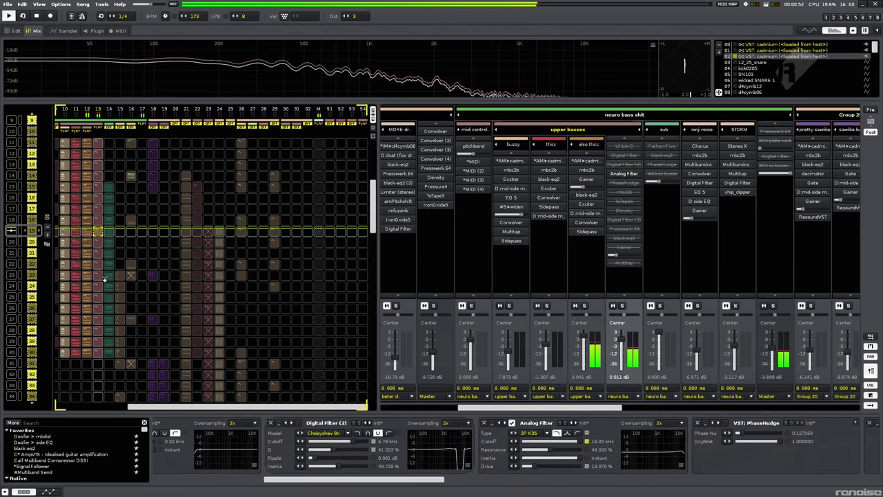
Compare playback from pattern 19 with the upper basses group's Analog Filter bypassed and active, leaving it enabled.
{"action": "left_click", "coordinate": [620, 180]}
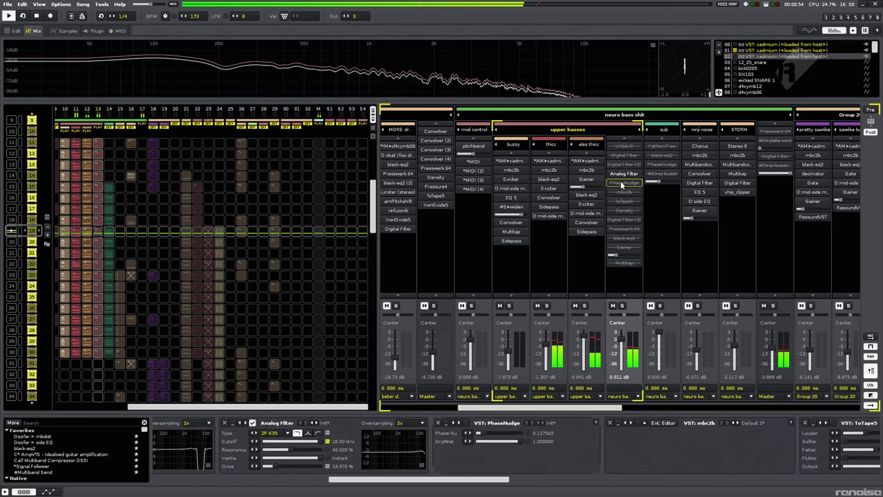
{"action": "key", "text": "space"}
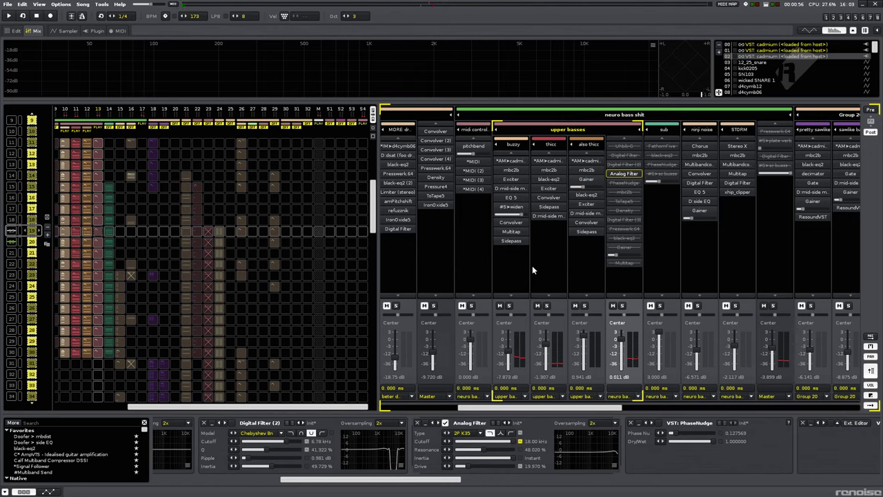
{"action": "key", "text": "ctrl+z"}
{"action": "key", "text": "space"}
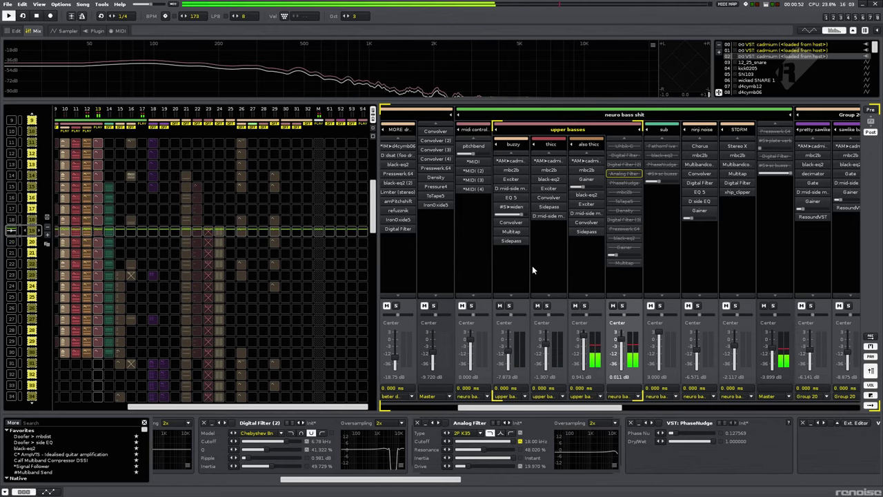
{"action": "key", "text": "ctrl+b"}
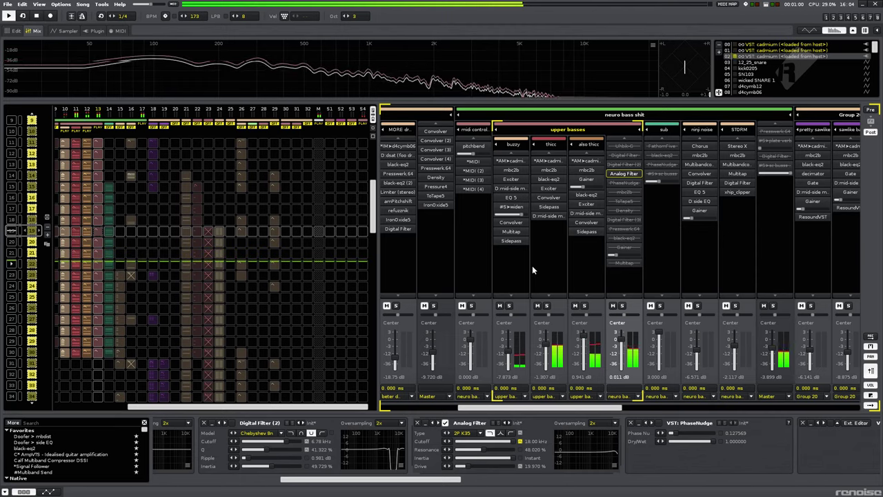
Enable PhaseNudge on the upper basses group and play from pattern 19.
{"action": "key", "text": "space"}
{"action": "key", "text": "Down"}
{"action": "key", "text": "Return"}
{"action": "key", "text": "space"}
{"action": "key", "text": "Down"}
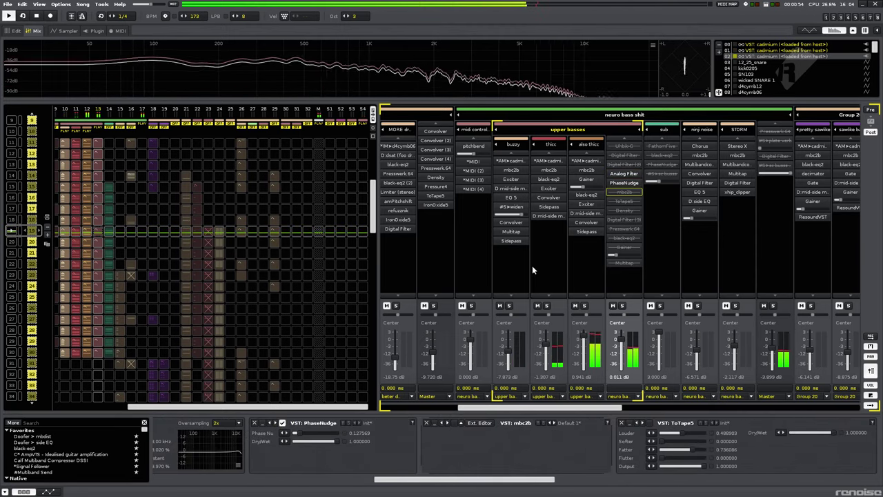
Enable mbc2b in the upper basses group's effect chain and replay from pattern 19.
{"action": "key", "text": "space"}
{"action": "key", "text": "ctrl+b"}
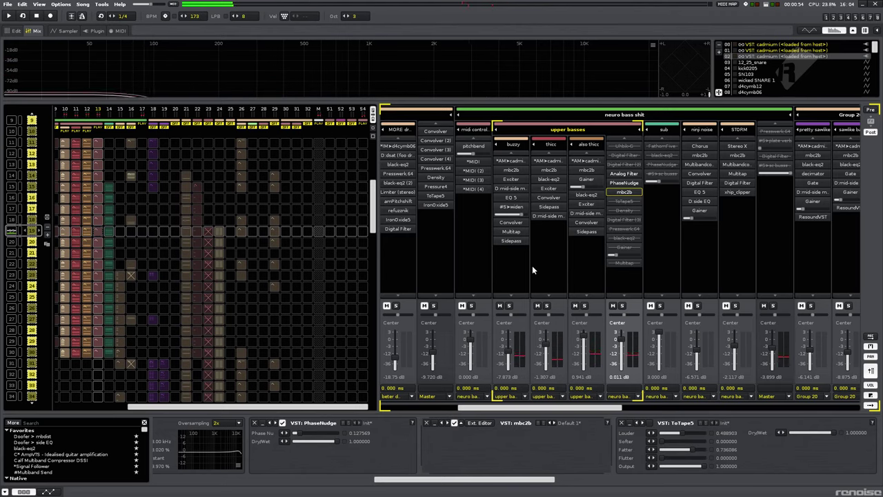
{"action": "key", "text": "space"}
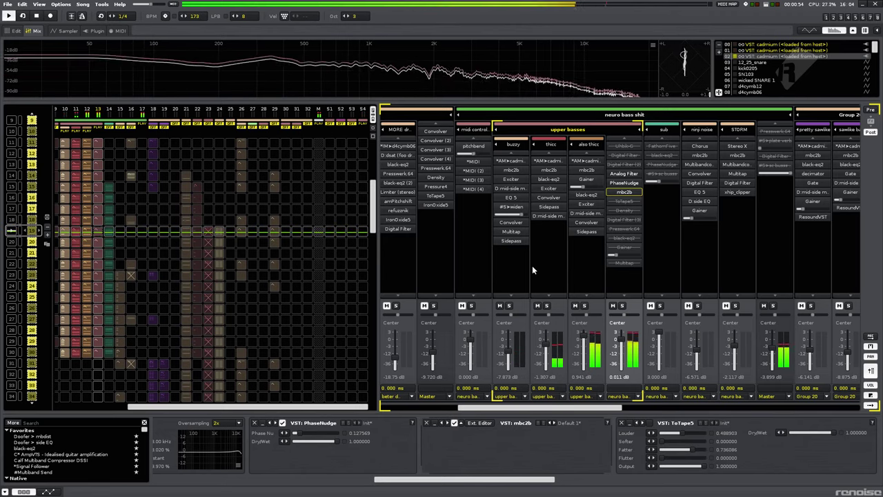
Enable ToTape5 on the upper basses group and play from pattern 19.
{"action": "key", "text": "Down"}
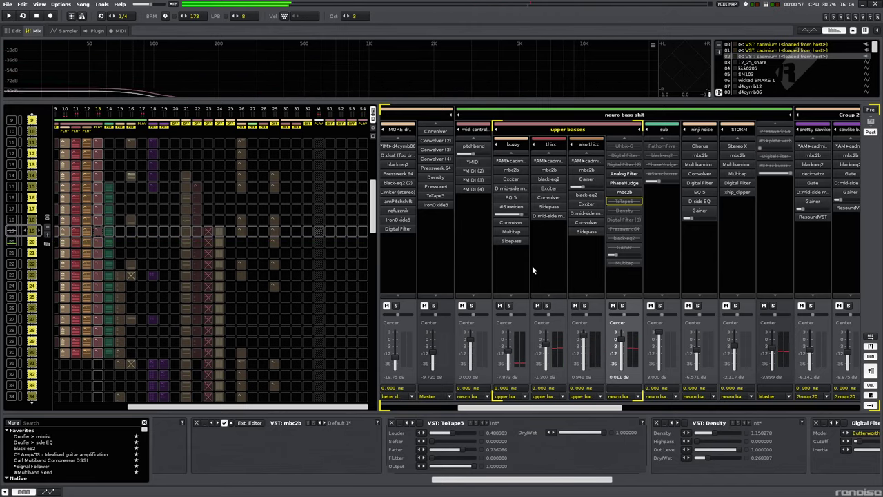
{"action": "key", "text": "Return"}
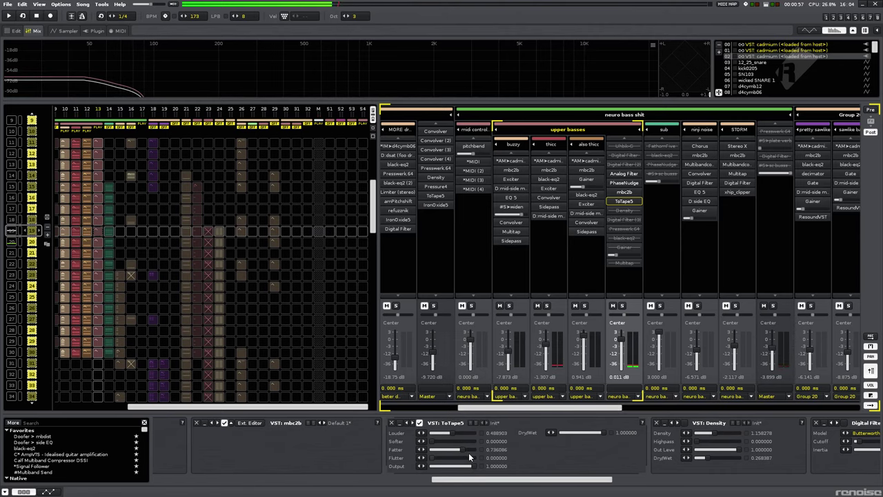
{"action": "key", "text": "space"}
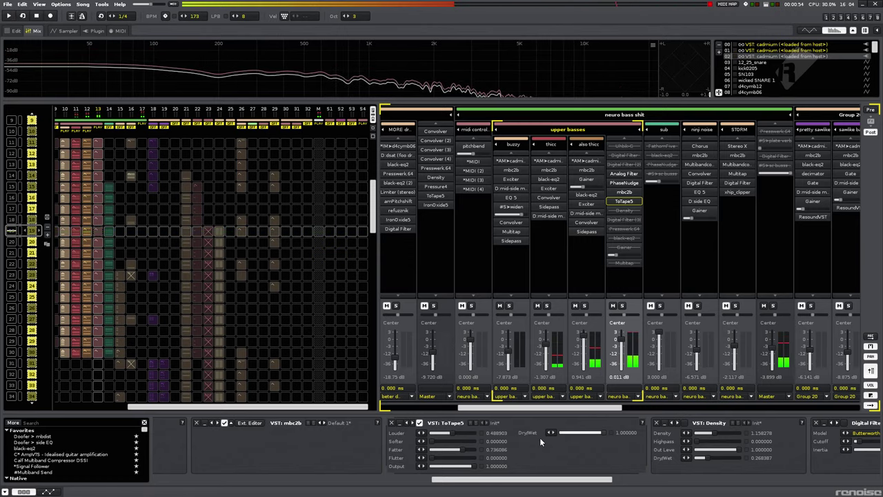
Try ToTape5's Output at 0.419354 during playback and restore it to 1.000000.
{"action": "left_click", "coordinate": [449, 466]}
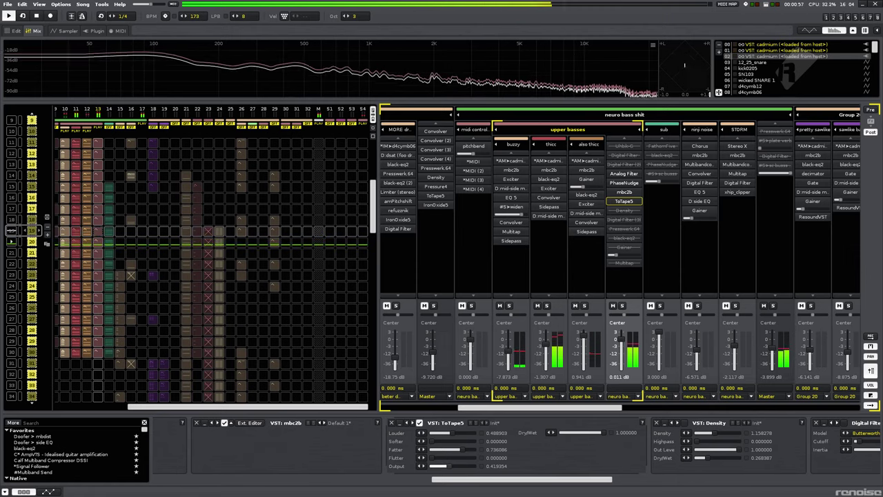
{"action": "key", "text": "space"}
{"action": "left_click", "coordinate": [475, 467]}
Enable Density on the upper basses group and play from pattern 19.
{"action": "key", "text": "Down"}
{"action": "key", "text": "Return"}
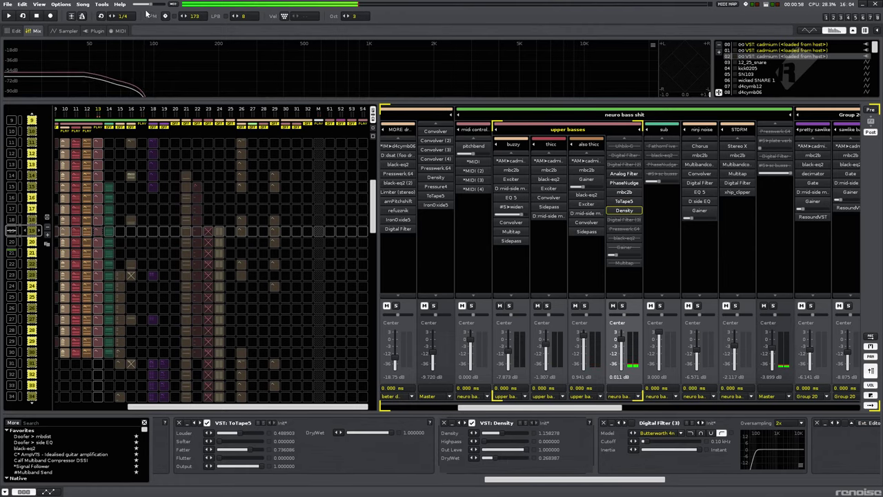
{"action": "key", "text": "space"}
Try a lower main output volume during playback and undo the change.
{"action": "left_click_drag", "start_coordinate": [150, 4], "coordinate": [141, 4]}
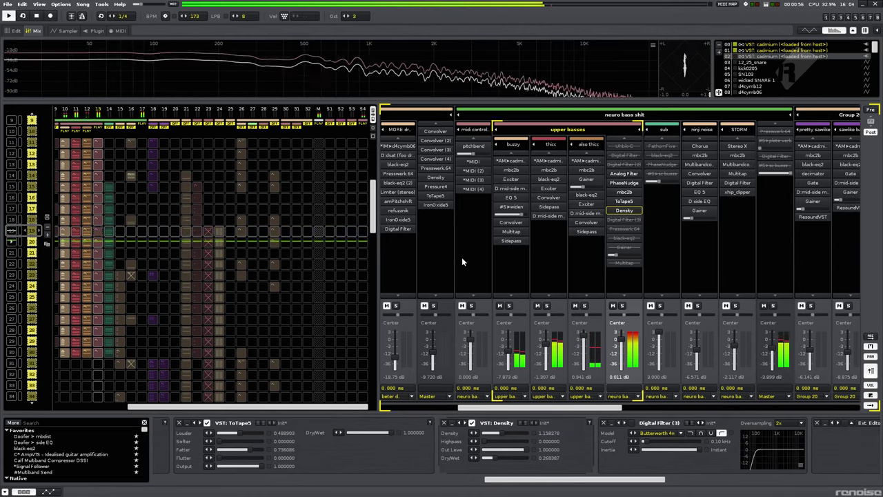
{"action": "key", "text": "ctrl+z"}
{"action": "key", "text": "space"}
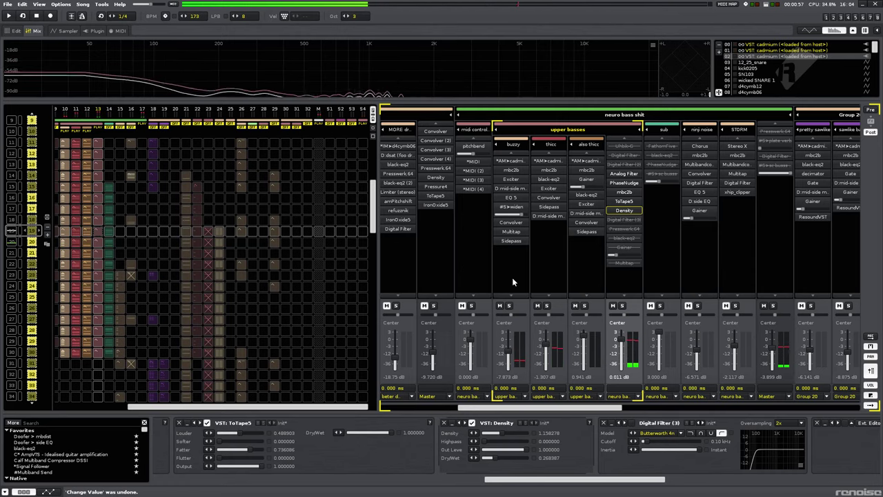
{"action": "key", "text": "ctrl+z"}
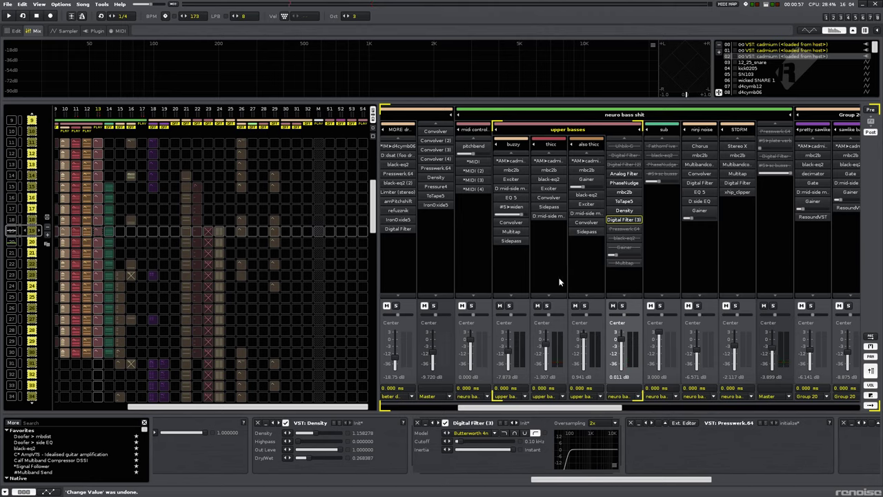
Enable Digital Filter (3) and Presswerk.64 on the upper basses group, comparing playback with the compressor bypassed and active.
{"action": "key", "text": "space"}
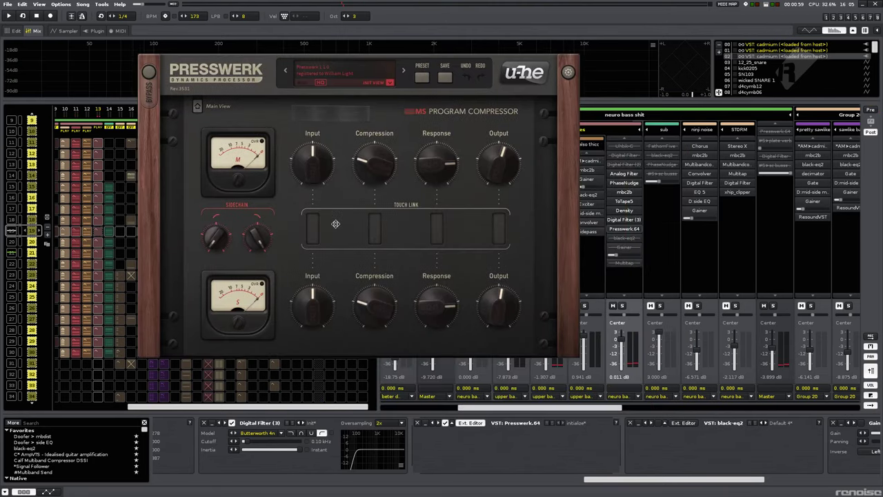
{"action": "left_click_drag", "start_coordinate": [326, 218], "coordinate": [279, 242]}
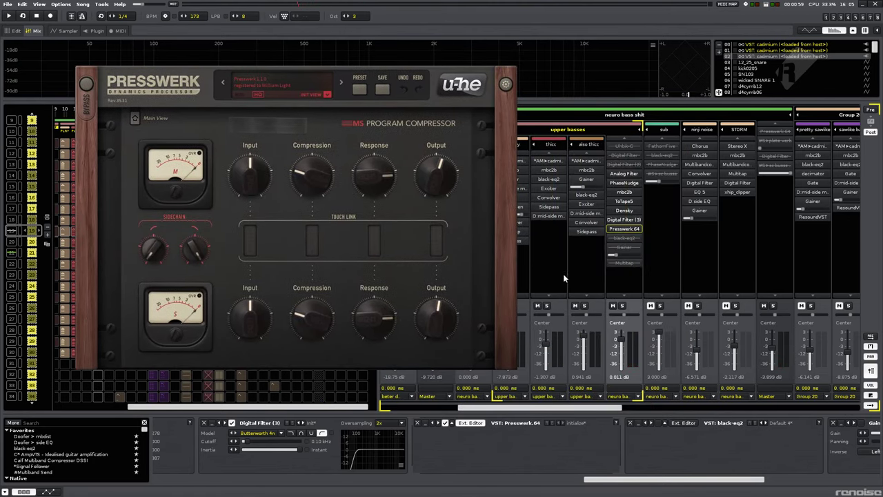
{"action": "key", "text": "space"}
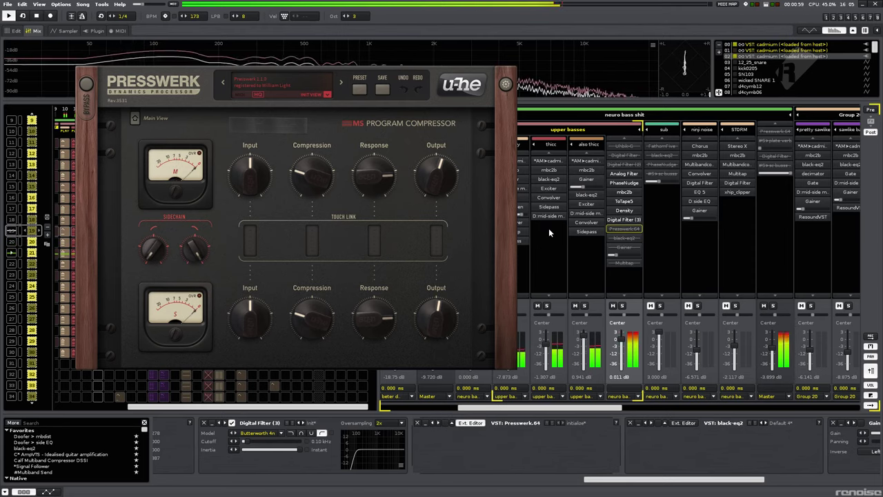
{"action": "left_click", "coordinate": [437, 235]}
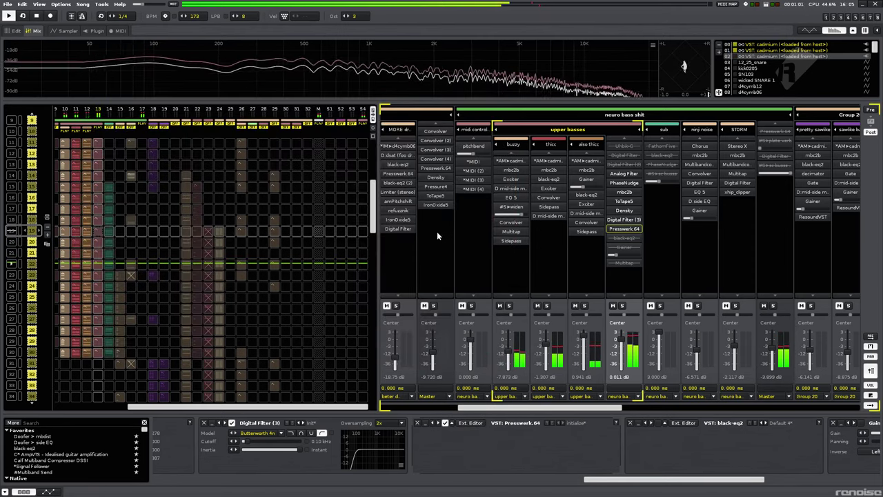
Enable the upper basses group's black-eq2, viewing its curve in the external editor and comparing playback with it bypassed and active.
{"action": "key", "text": "space"}
{"action": "key", "text": "Down"}
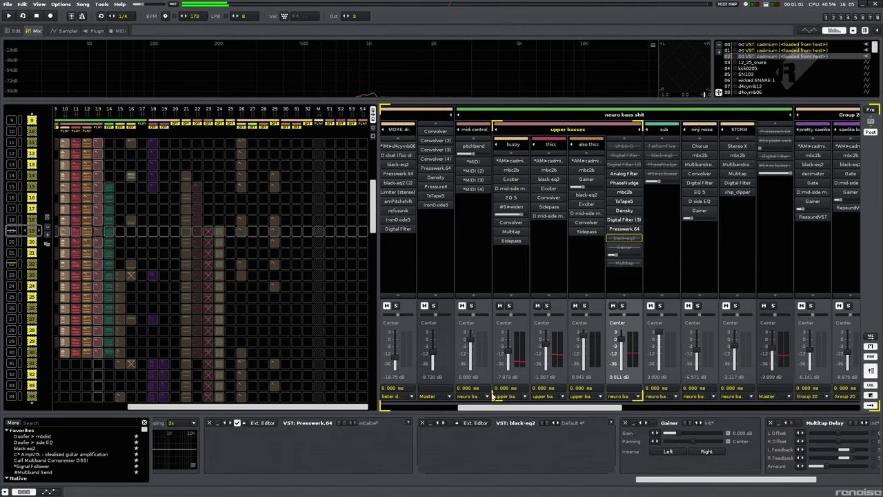
{"action": "left_click", "coordinate": [476, 422]}
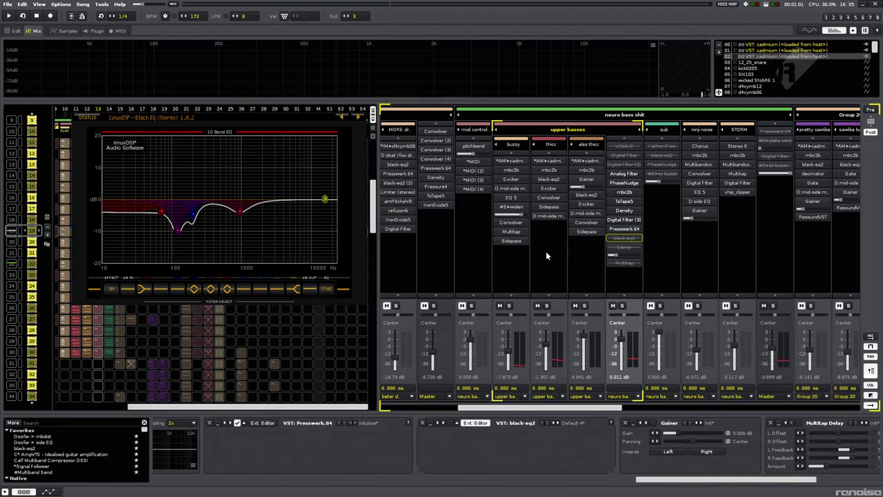
{"action": "key", "text": "space"}
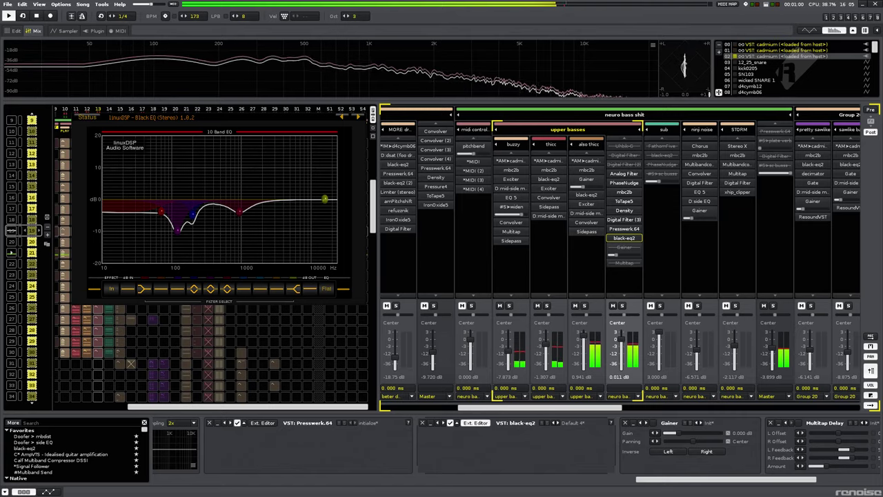
{"action": "left_click", "coordinate": [624, 237]}
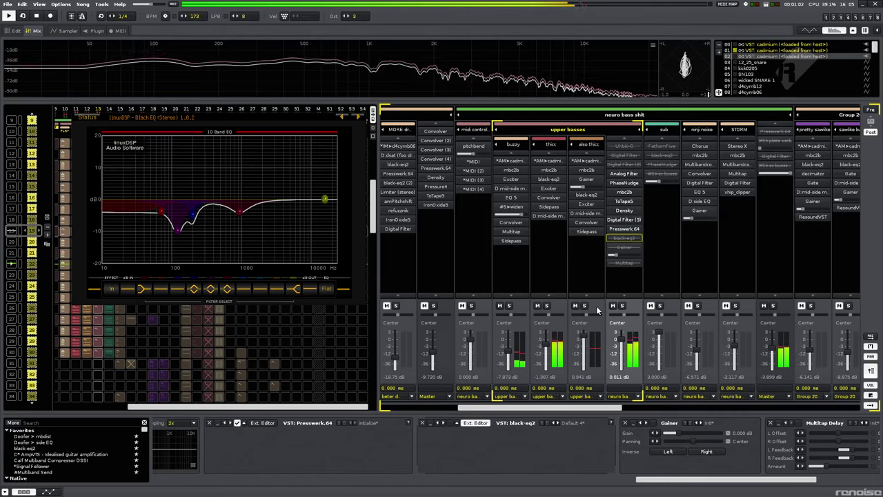
{"action": "key", "text": "Return"}
{"action": "key", "text": "space"}
Enable the Gainer on the upper basses group, close the EQ editor and play from pattern 15.
{"action": "key", "text": "Down"}
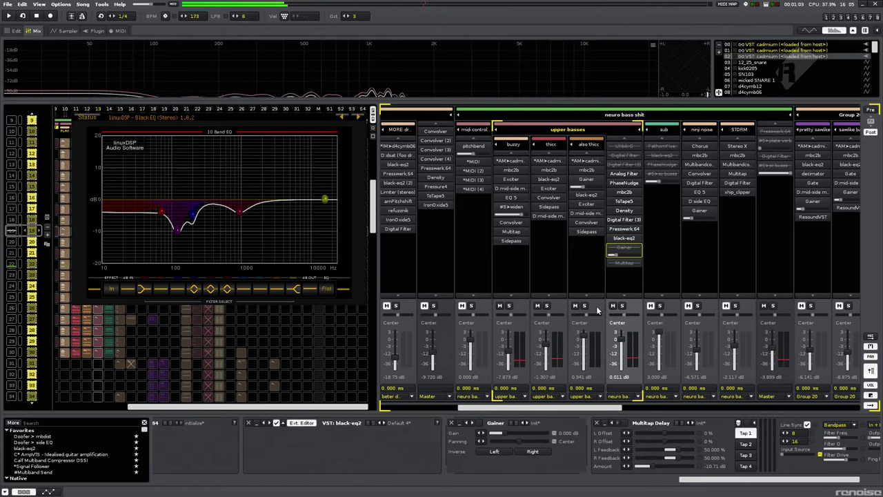
{"action": "key", "text": "Return"}
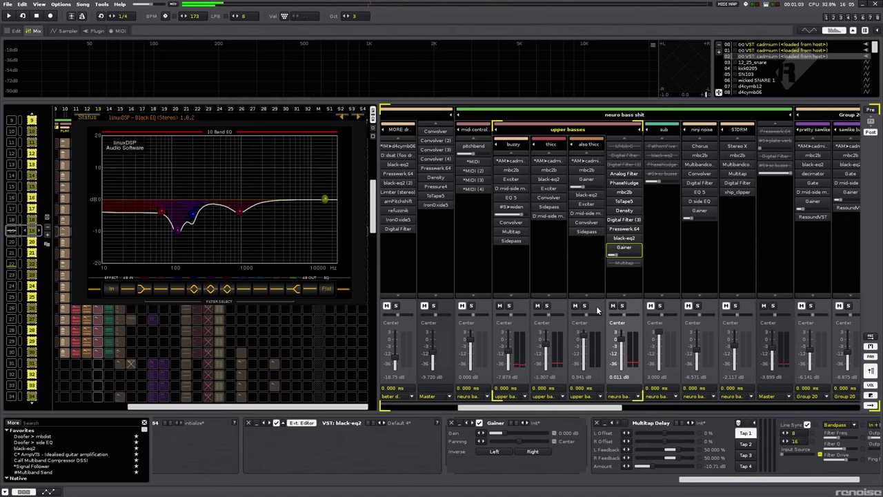
{"action": "key", "text": "Escape"}
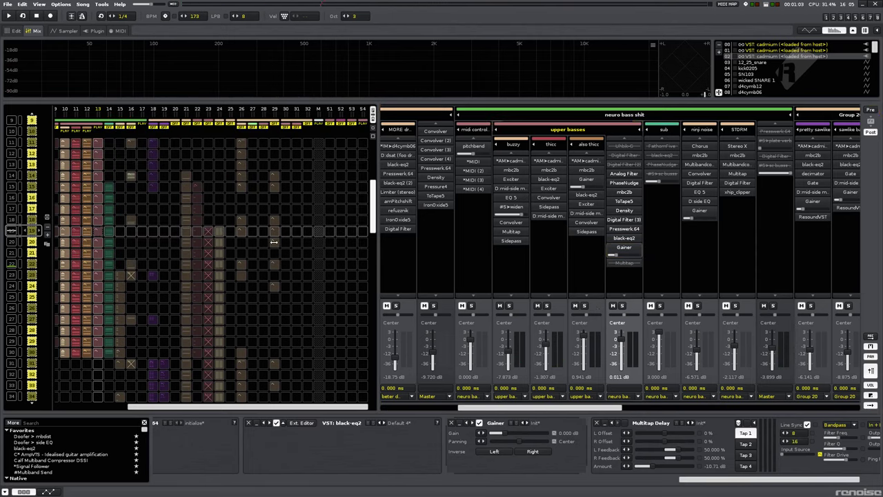
{"action": "scroll", "coordinate": [209, 281], "scroll_direction": "up", "scroll_amount": 10}
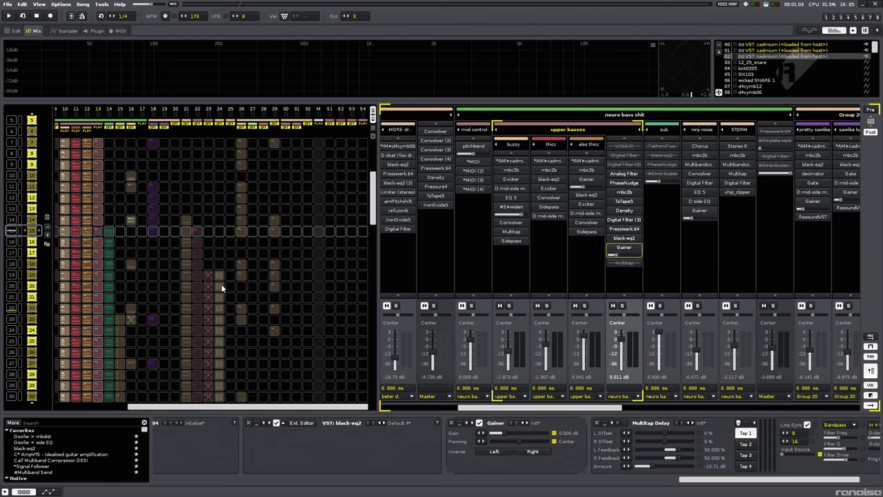
{"action": "key", "text": "space"}
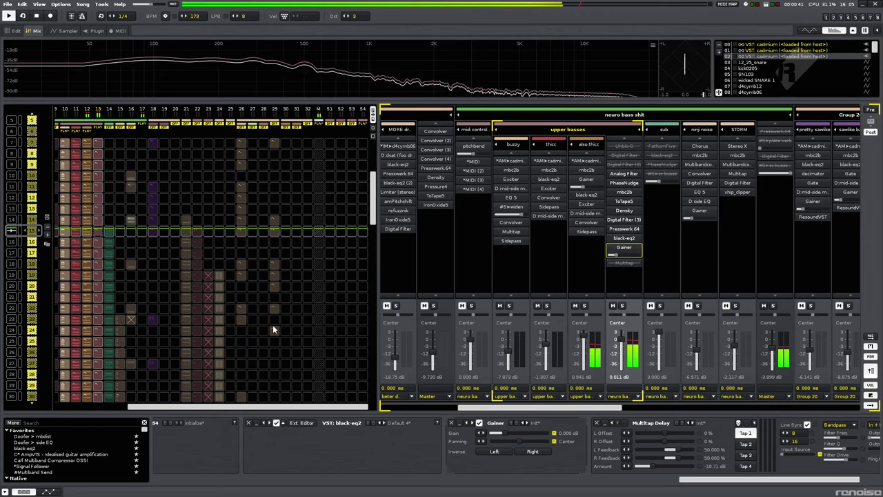
{"action": "key", "text": "space"}
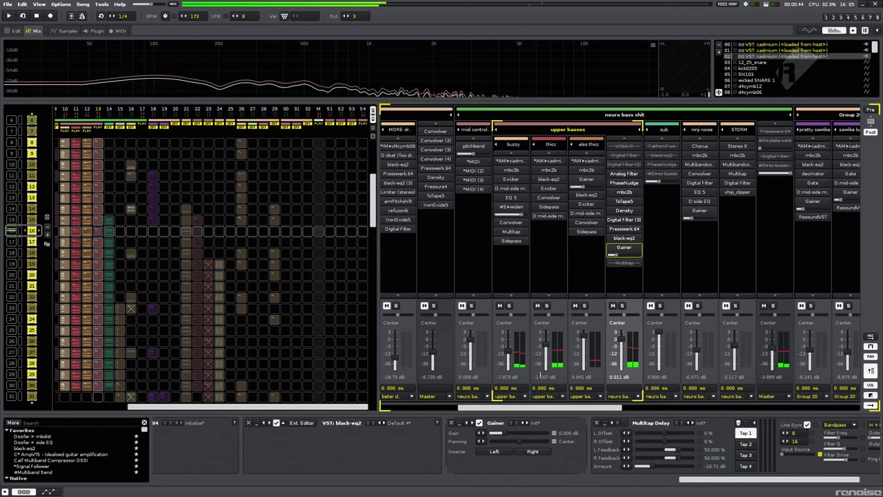
Enable the Multitap Delay at the end of the upper basses group's chain and play from pattern 15.
{"action": "left_click", "coordinate": [625, 422]}
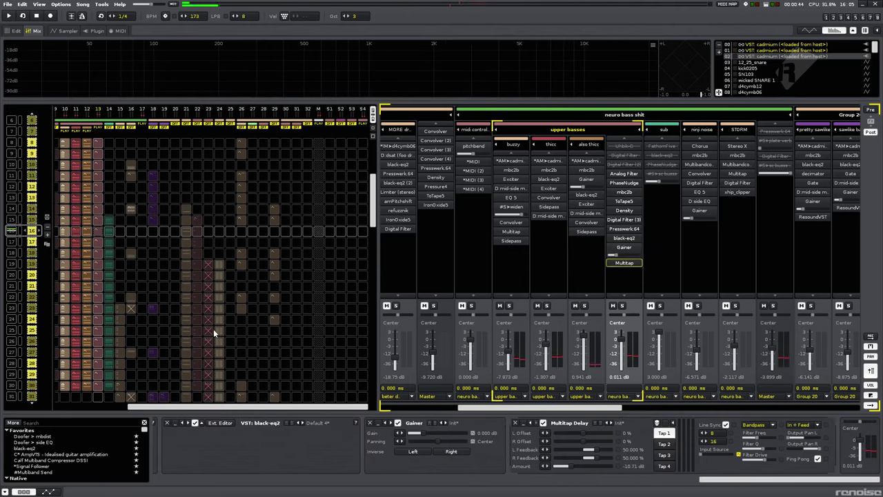
{"action": "scroll", "coordinate": [213, 328], "scroll_direction": "up", "scroll_amount": 1}
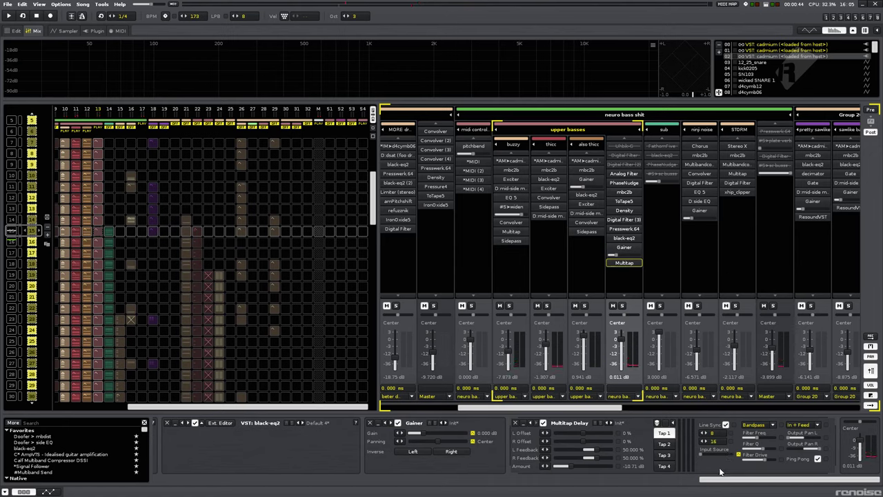
{"action": "key", "text": "space"}
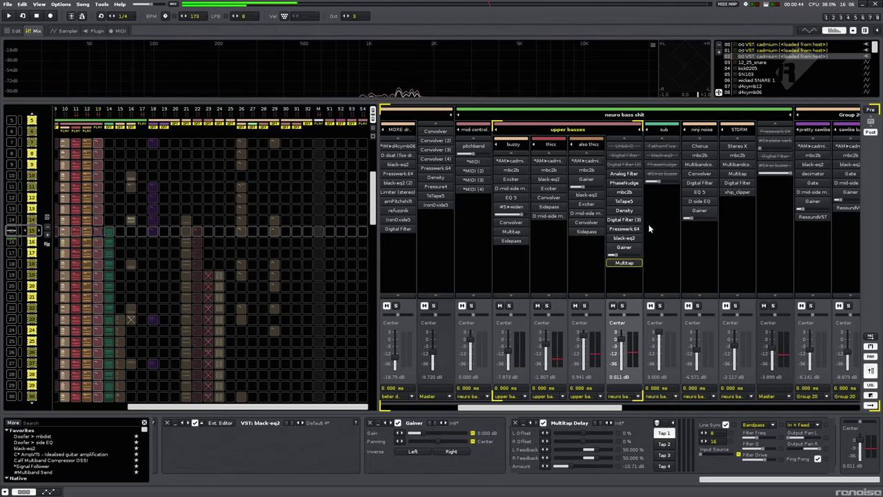
Re-enable Digital Filter (2) on the upper basses group and play from pattern 23.
{"action": "scroll", "coordinate": [167, 274], "scroll_direction": "down", "scroll_amount": 7}
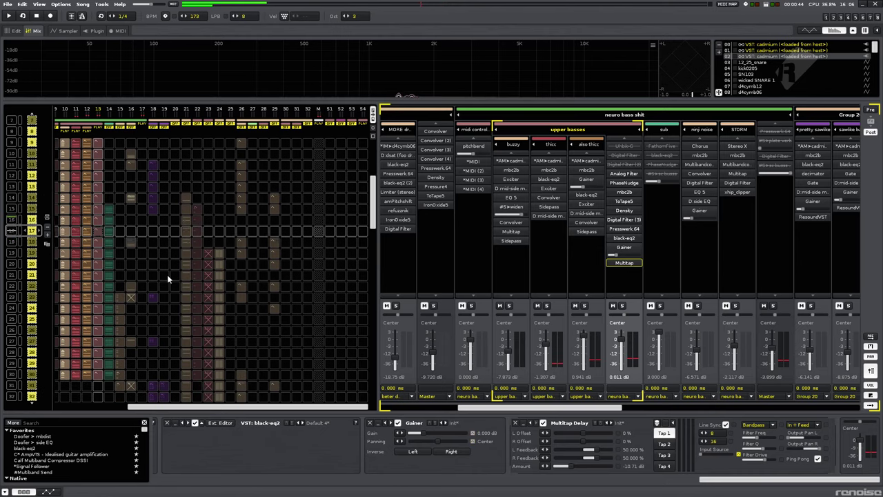
{"action": "scroll", "coordinate": [167, 275], "scroll_direction": "down", "scroll_amount": 1}
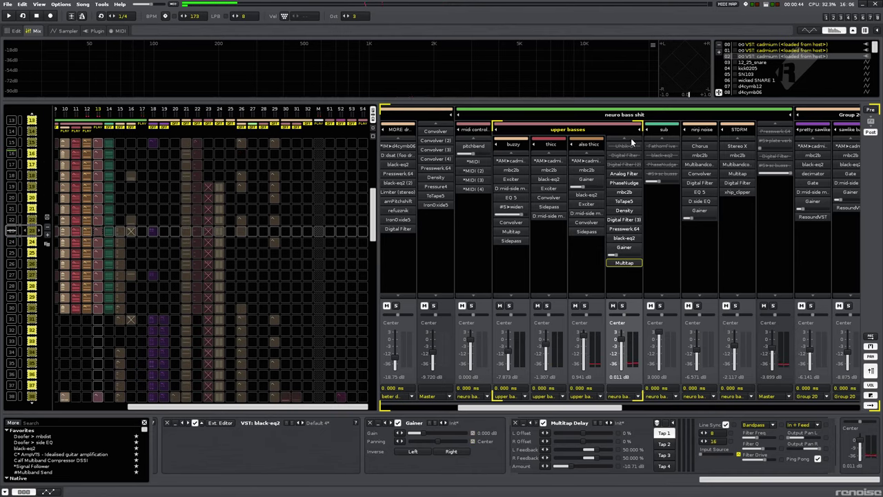
{"action": "left_click", "coordinate": [623, 164]}
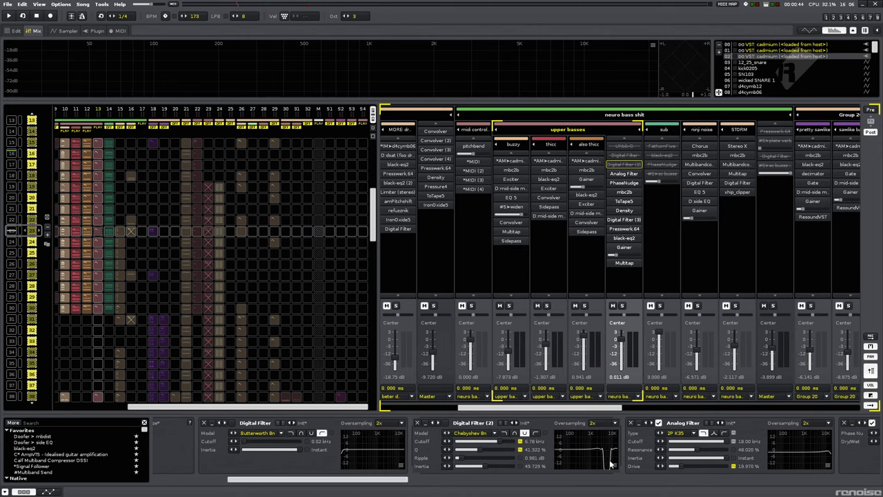
{"action": "key", "text": "space"}
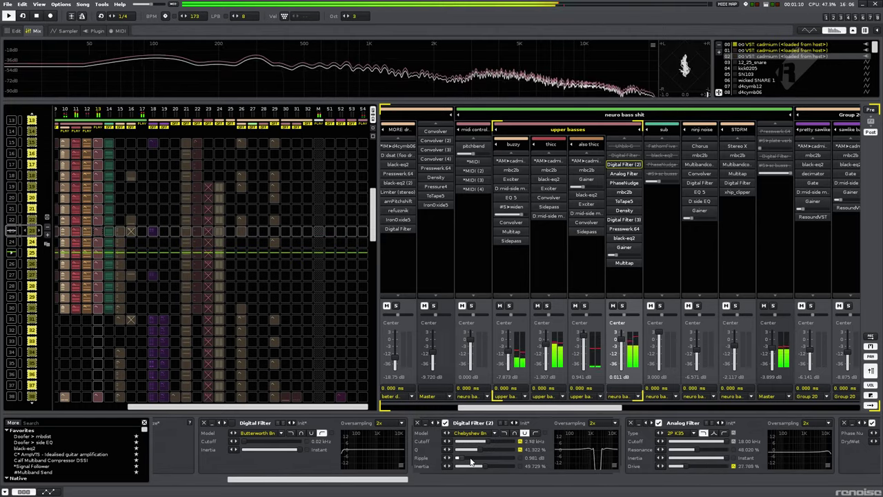
{"action": "key", "text": "space"}
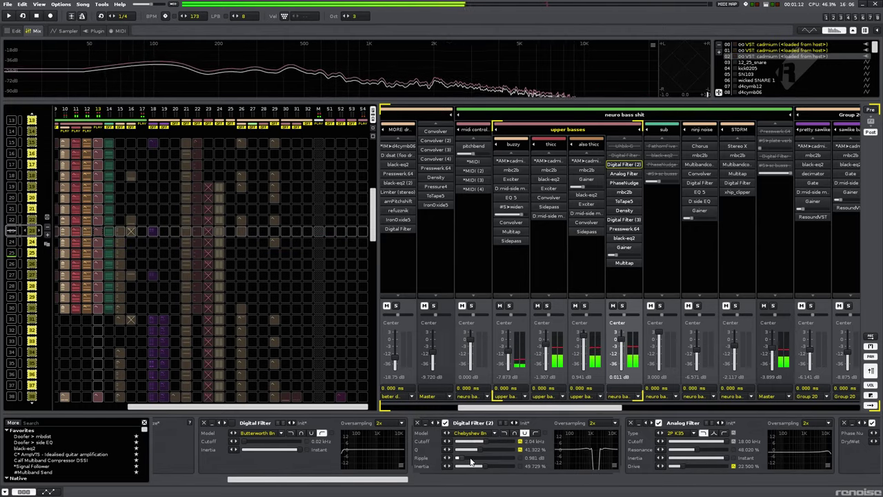
Raise Digital Filter (2)'s Ripple to about 6.9 dB and play from pattern 23.
{"action": "left_click_drag", "start_coordinate": [471, 461], "coordinate": [485, 461]}
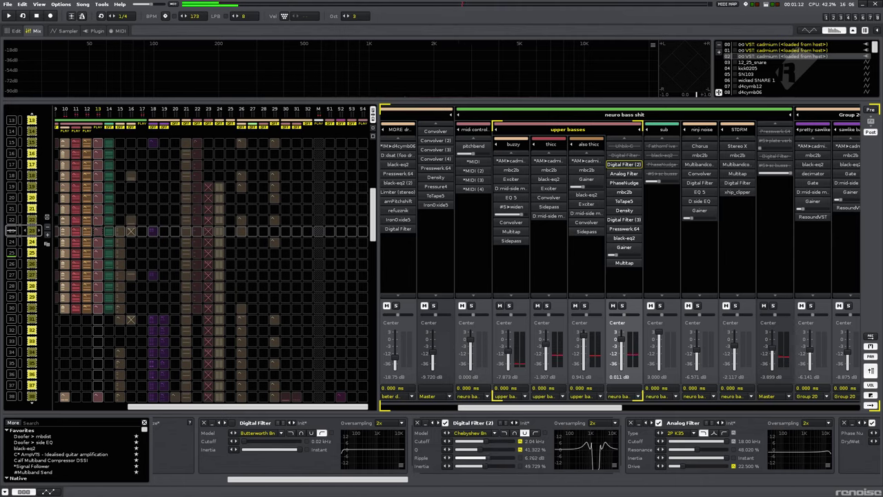
{"action": "key", "text": "space"}
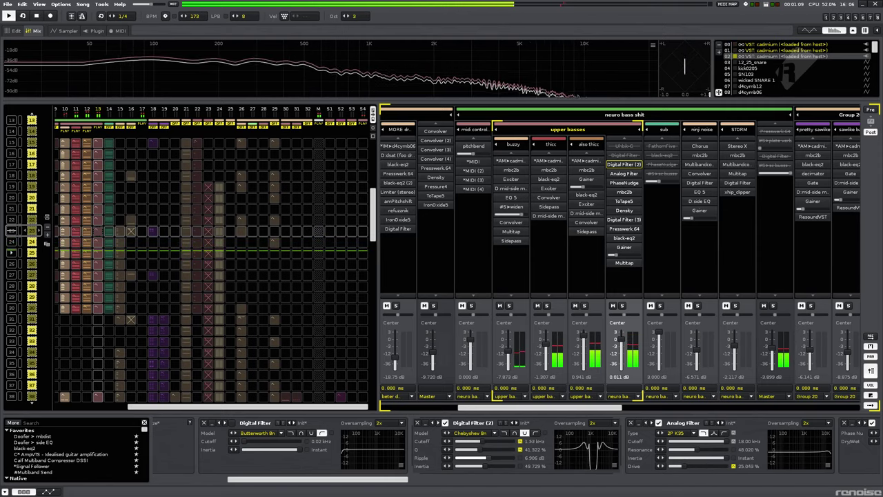
Undo the last Ripple change on Digital Filter (2) and stop playback.
{"action": "key", "text": "ctrl+z"}
{"action": "key", "text": "space"}
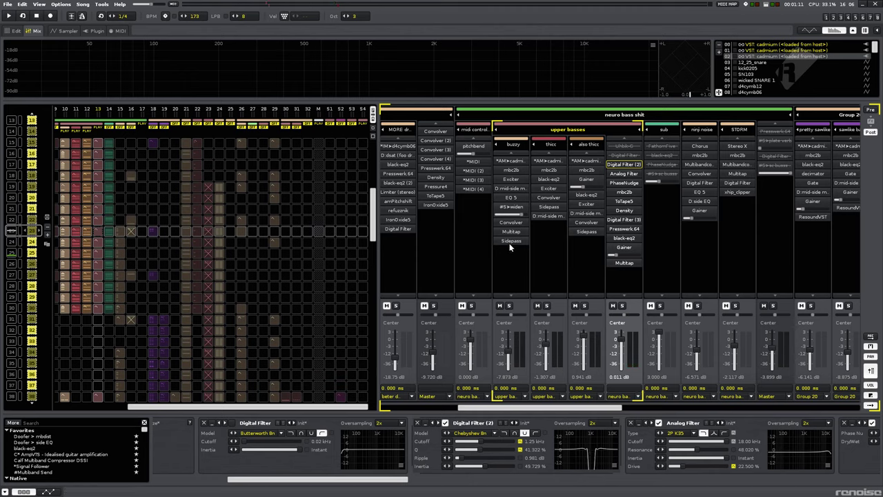
Solo the sub track and enable its FathomFive, playing from pattern 23 before and after enabling it.
{"action": "left_click", "coordinate": [660, 237]}
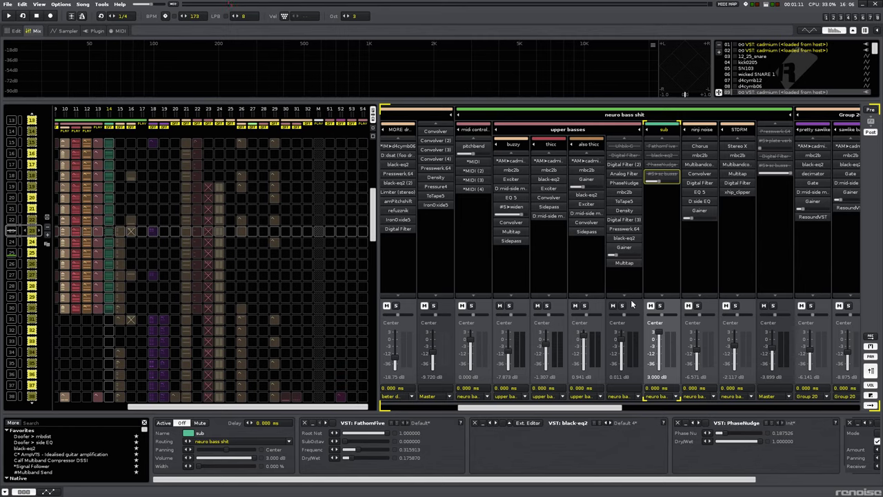
{"action": "key", "text": "space"}
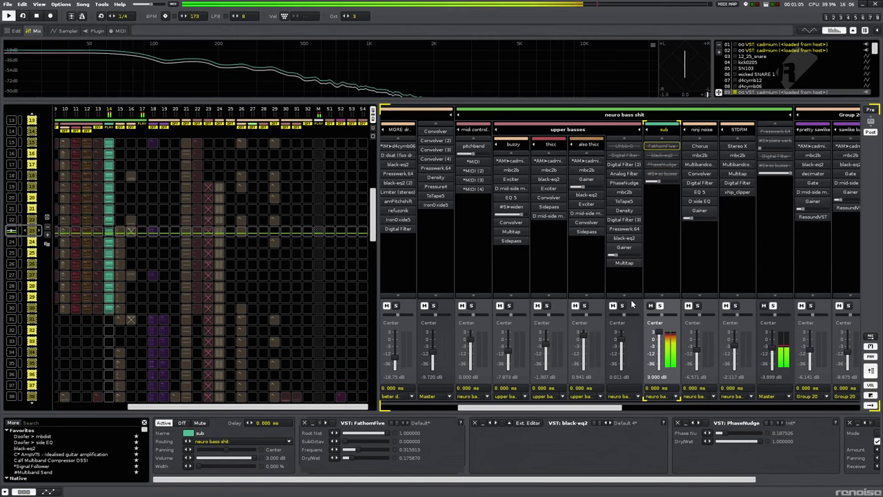
{"action": "key", "text": "space"}
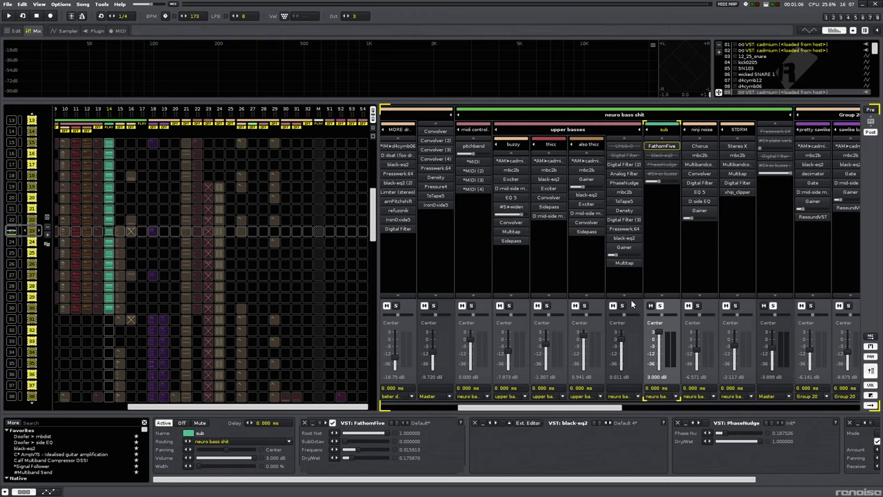
{"action": "key", "text": "space"}
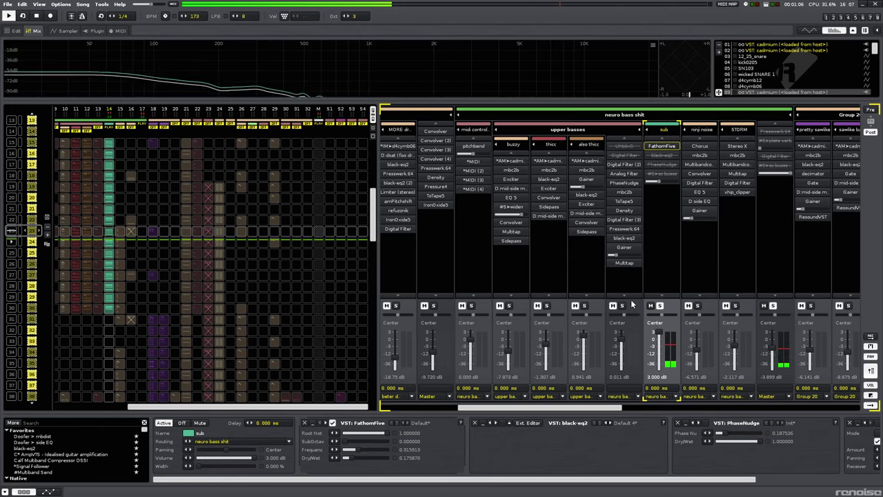
Try FathomFive's DryWet at 1.000000 on the sub from pattern 23, and undo the change.
{"action": "key", "text": "space"}
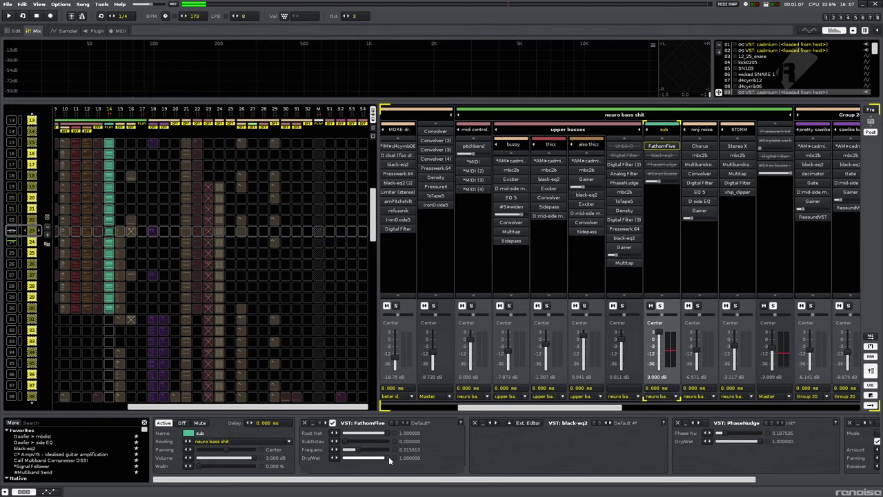
{"action": "key", "text": "space"}
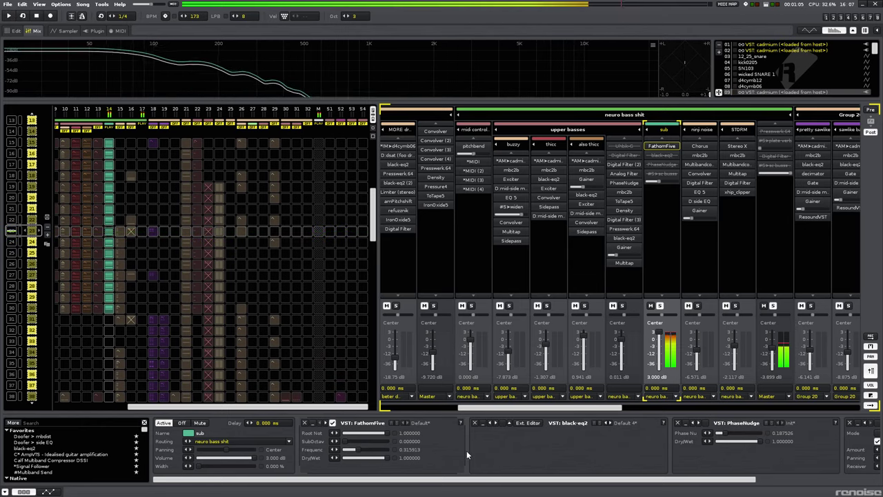
{"action": "key", "text": "space"}
{"action": "key", "text": "ctrl+z"}
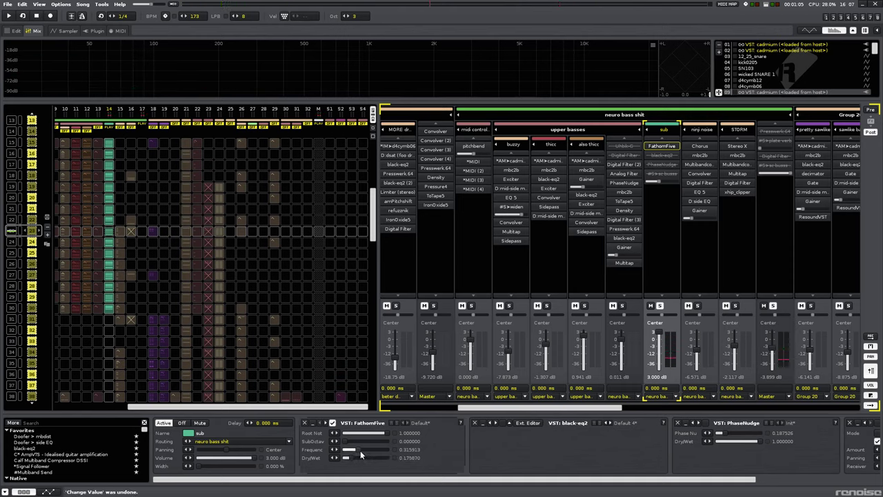
Try FathomFive with Frequency and DryWet both at 1.000000 during playback, undo both changes and toggle the effect off and on.
{"action": "key", "text": "ctrl+y"}
{"action": "key", "text": "space"}
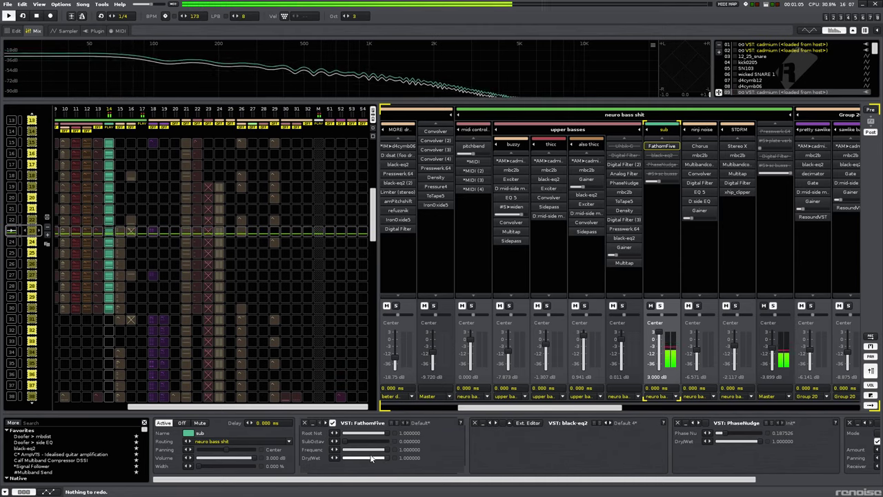
{"action": "key", "text": "ctrl+z"}
{"action": "key", "text": "ctrl+z"}
{"action": "left_click", "coordinate": [332, 423]}
{"action": "left_click", "coordinate": [332, 423]}
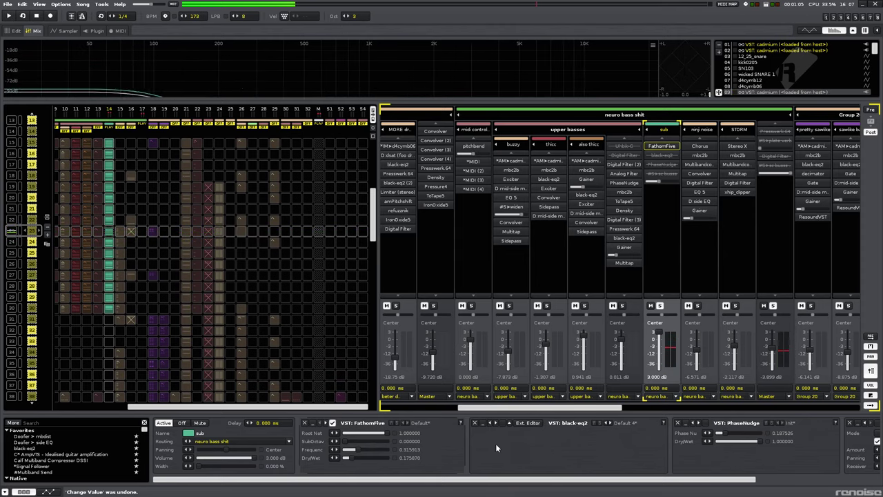
Enable black-eq2 on the sub track, look at its curve in the external editor and play from pattern 23.
{"action": "scroll", "coordinate": [546, 447], "scroll_direction": "down", "scroll_amount": 2}
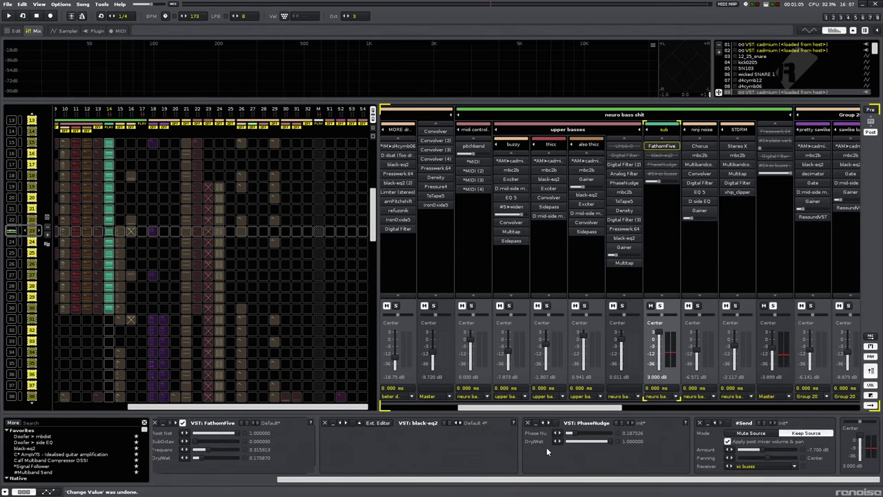
{"action": "left_click", "coordinate": [353, 423]}
{"action": "left_click", "coordinate": [380, 424]}
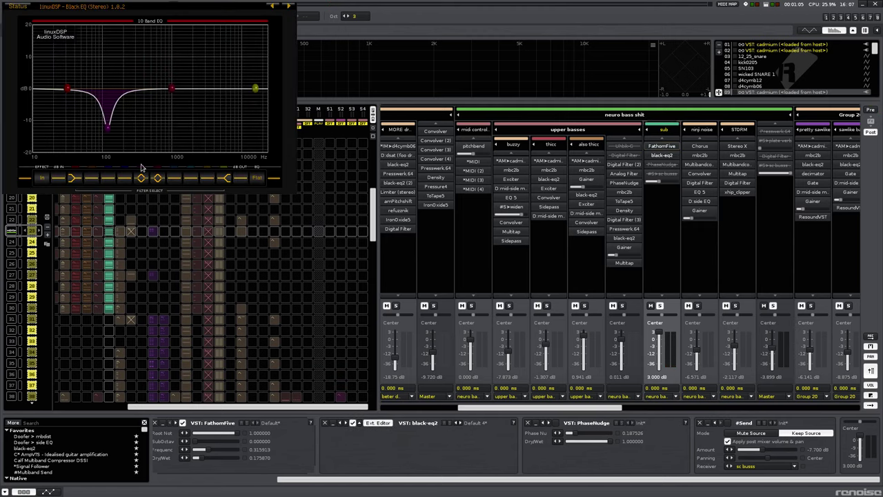
{"action": "left_click", "coordinate": [108, 129]}
{"action": "key", "text": "Escape"}
{"action": "key", "text": "space"}
{"action": "key", "text": "space"}
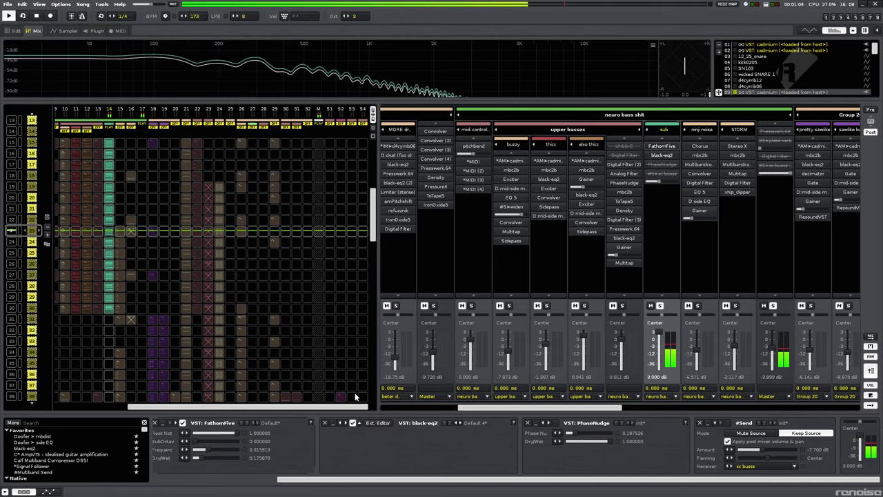
Reopen the sub's black-eq2 editor to examine the notch near 100 Hz, and close it.
{"action": "left_click", "coordinate": [378, 424]}
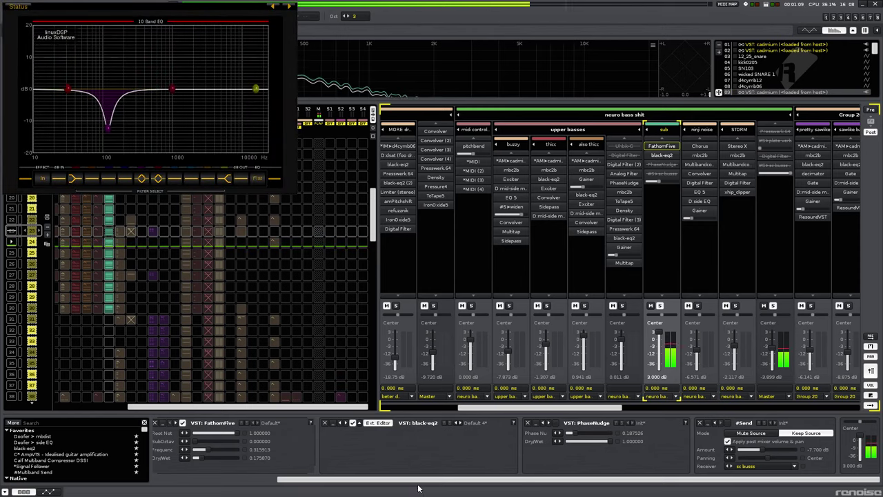
{"action": "key", "text": "Down"}
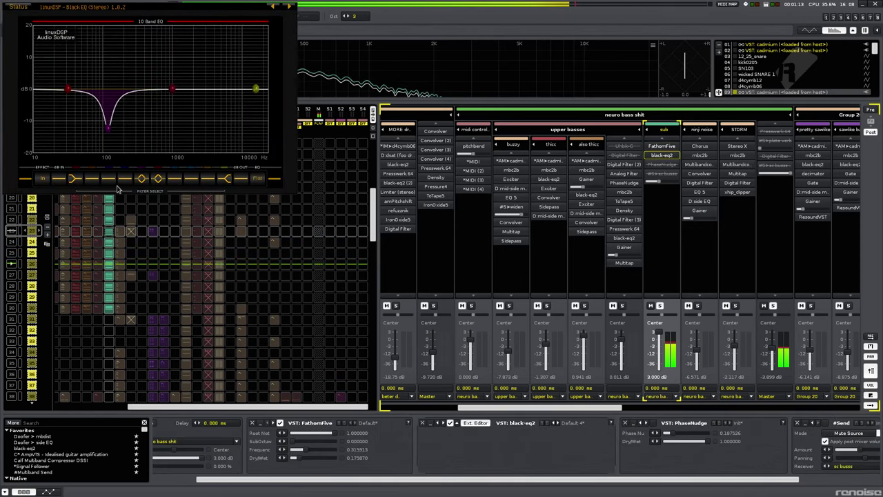
{"action": "key", "text": "Escape"}
Enable PhaseNudge on the sub track and play from pattern 23.
{"action": "left_click", "coordinate": [118, 232]}
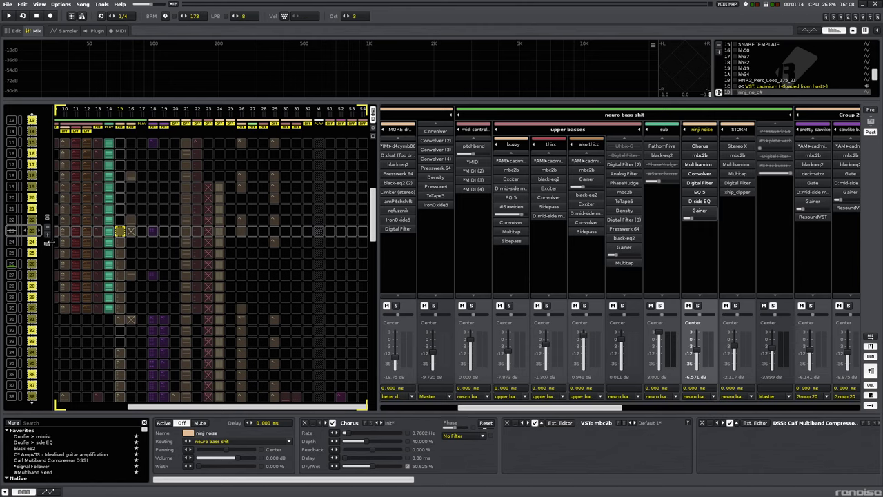
{"action": "left_click", "coordinate": [110, 231]}
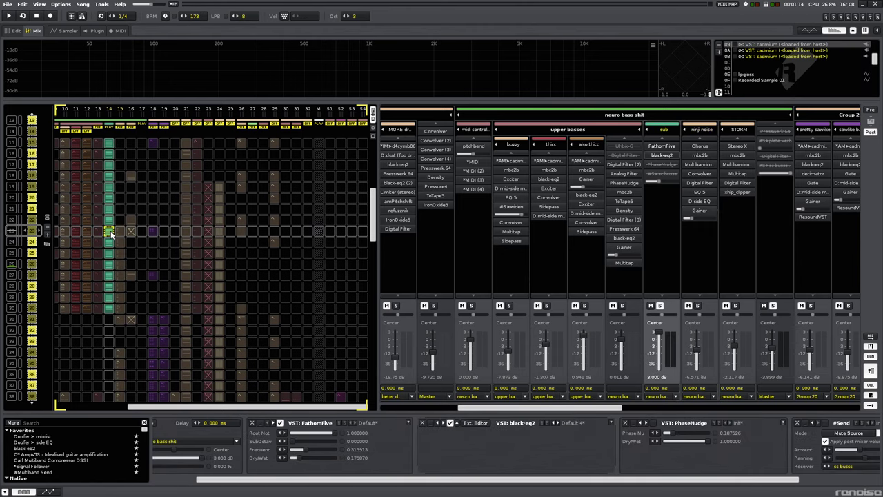
{"action": "left_click", "coordinate": [656, 166]}
{"action": "key", "text": "space"}
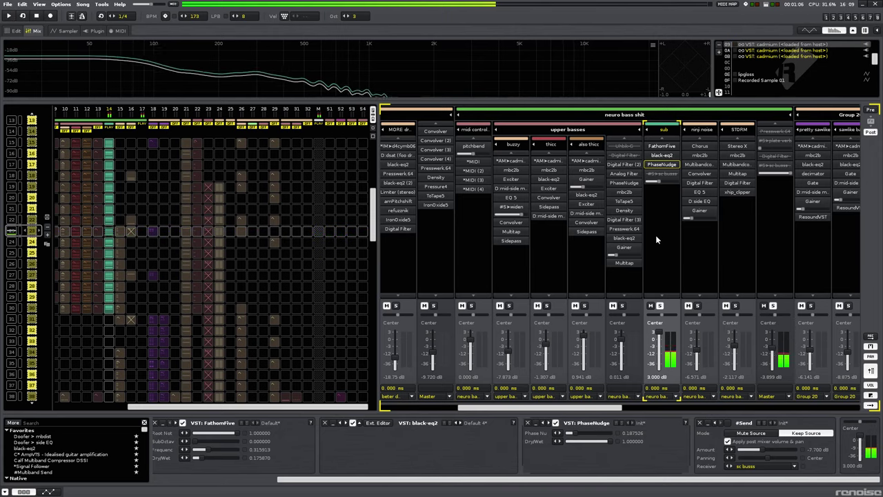
Stop playback and select the first effect, Presswerk 64, on the neuro bass shit group.
{"action": "key", "text": "space"}
{"action": "key", "text": "ctrl+z"}
{"action": "key", "text": "ctrl+z"}
{"action": "key", "text": "ctrl+z"}
{"action": "key", "text": "ctrl+z"}
{"action": "key", "text": "ctrl+z"}
{"action": "key", "text": "ctrl+z"}
{"action": "key", "text": "ctrl+z"}
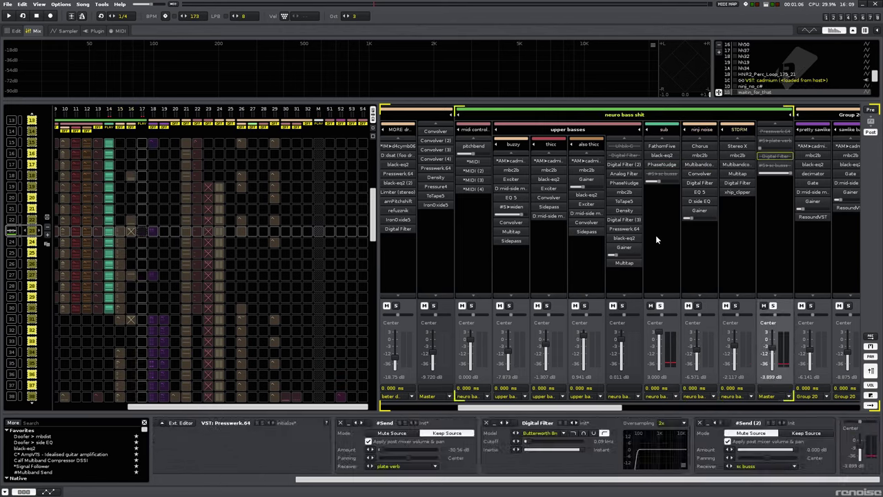
{"action": "key", "text": "ctrl+z"}
{"action": "key", "text": "ctrl+z"}
{"action": "key", "text": "ctrl+z"}
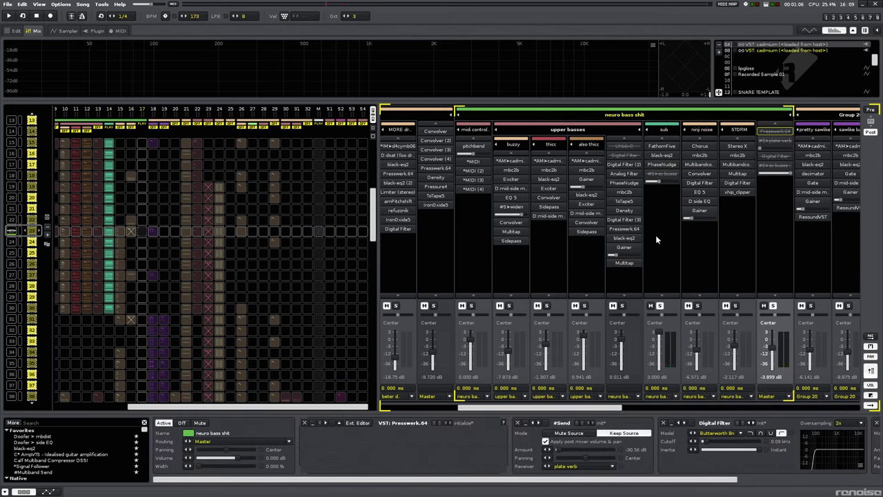
Make the upper basses tracks audible alongside the sub, keeping ninj noise and STORM off.
{"action": "left_click", "coordinate": [97, 233]}
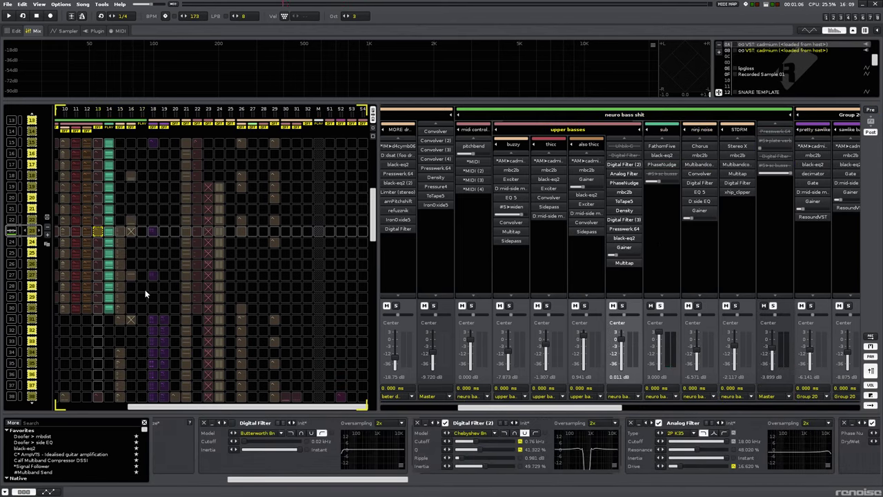
{"action": "key", "text": "Left"}
{"action": "key", "text": "Left"}
{"action": "key", "text": "Left"}
{"action": "key", "text": "Left"}
{"action": "key", "text": "ctrl+z"}
{"action": "key", "text": "ctrl+z"}
{"action": "key", "text": "ctrl+z"}
{"action": "key", "text": "ctrl+z"}
{"action": "key", "text": "ctrl+z"}
{"action": "key", "text": "ctrl+z"}
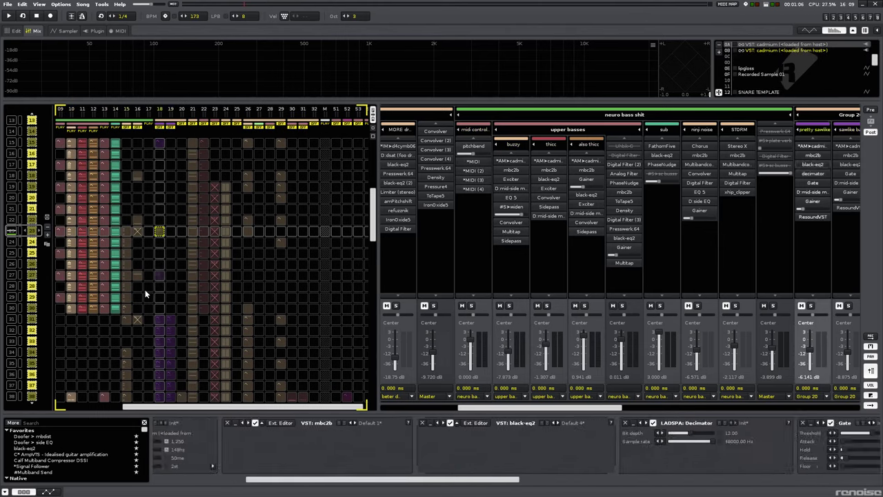
Select the neuro bass shit group and play the combined basses from pattern 23 and from pattern 19.
{"action": "left_click", "coordinate": [768, 133]}
{"action": "key", "text": "space"}
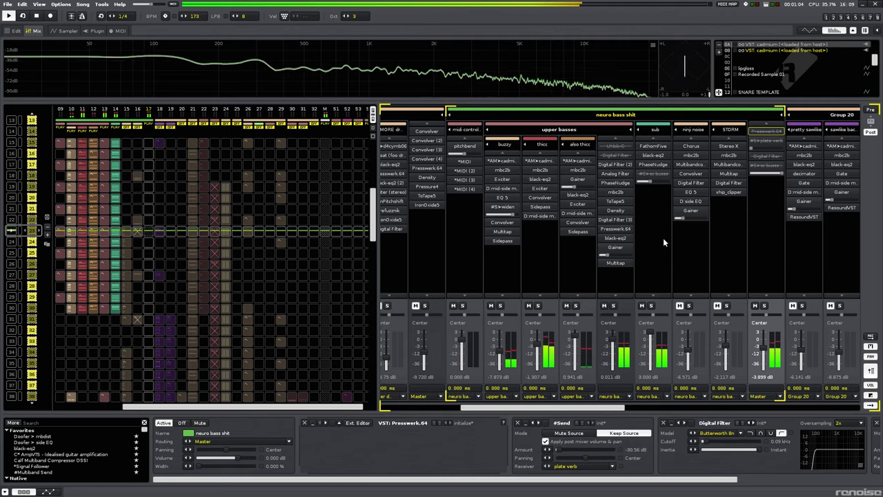
{"action": "scroll", "coordinate": [211, 264], "scroll_direction": "up", "scroll_amount": 1}
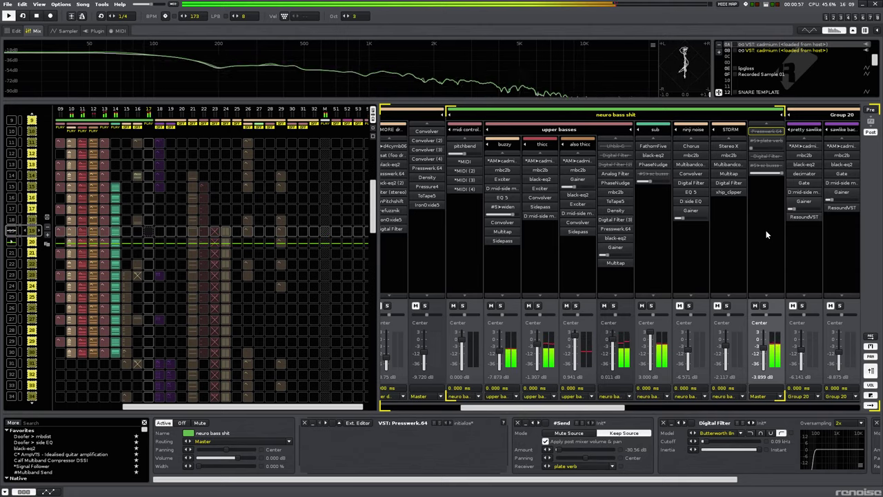
Enable Presswerk 64 on the neuro bass shit group, view its editor while playing from pattern 19, and close the editor.
{"action": "key", "text": "space"}
{"action": "key", "text": "Return"}
{"action": "left_click", "coordinate": [362, 426]}
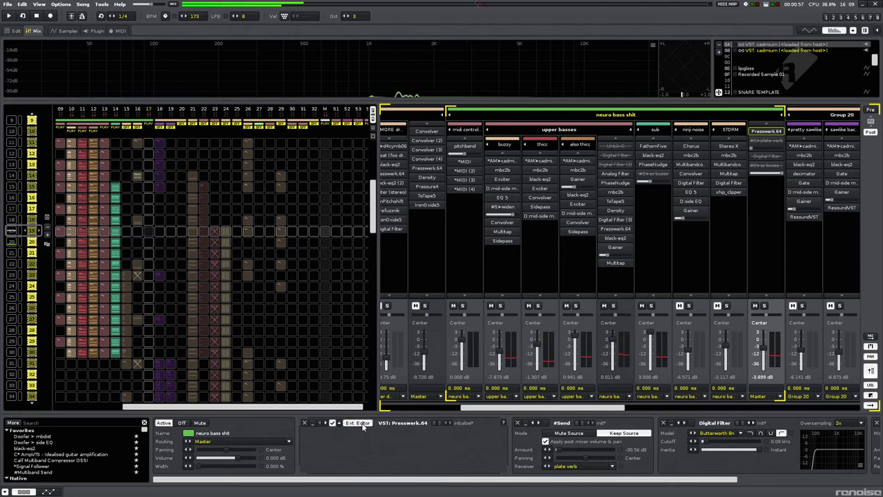
{"action": "left_click", "coordinate": [360, 423]}
{"action": "left_click", "coordinate": [687, 267]}
{"action": "key", "text": "space"}
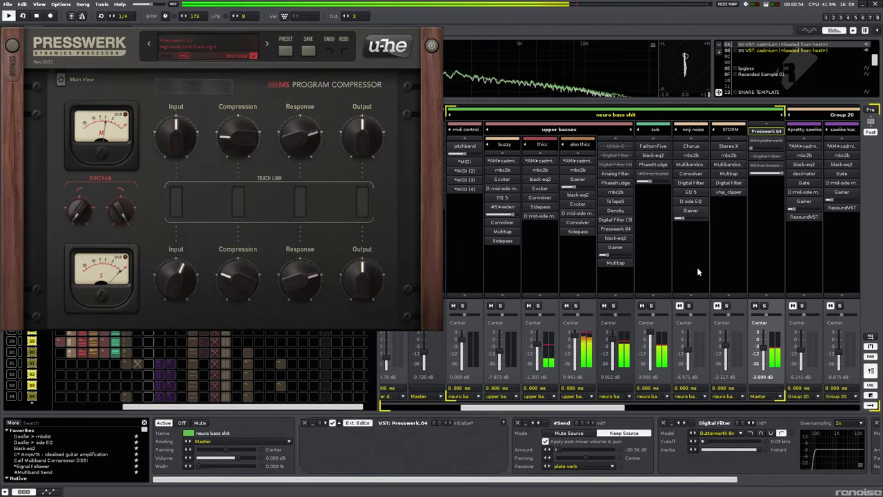
{"action": "key", "text": "Escape"}
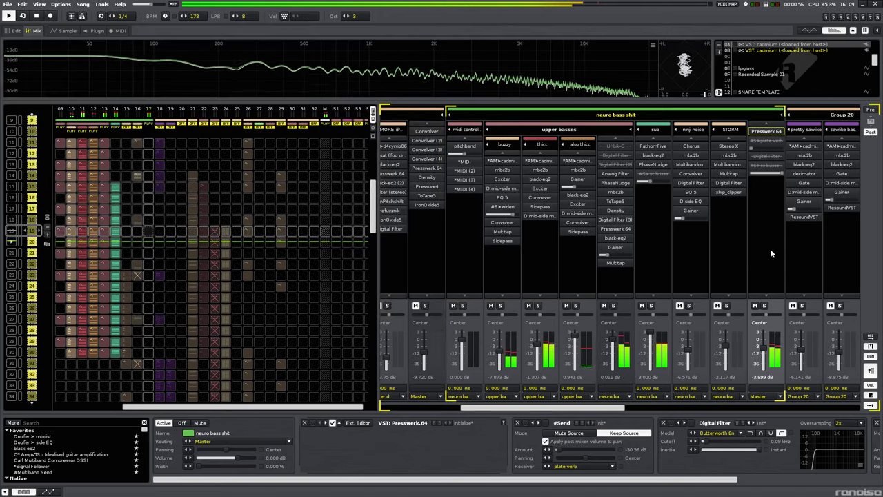
Enable the plate verb send on the neuro bass shit group and play from pattern 19.
{"action": "key", "text": "space"}
{"action": "key", "text": "Down"}
{"action": "key", "text": "Return"}
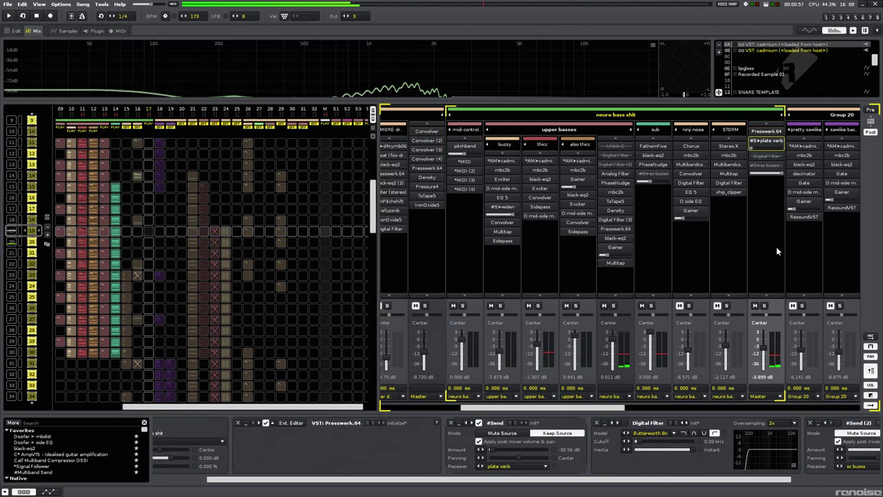
{"action": "key", "text": "Down"}
{"action": "key", "text": "Return"}
{"action": "key", "text": "Return"}
{"action": "key", "text": "Up"}
{"action": "key", "text": "space"}
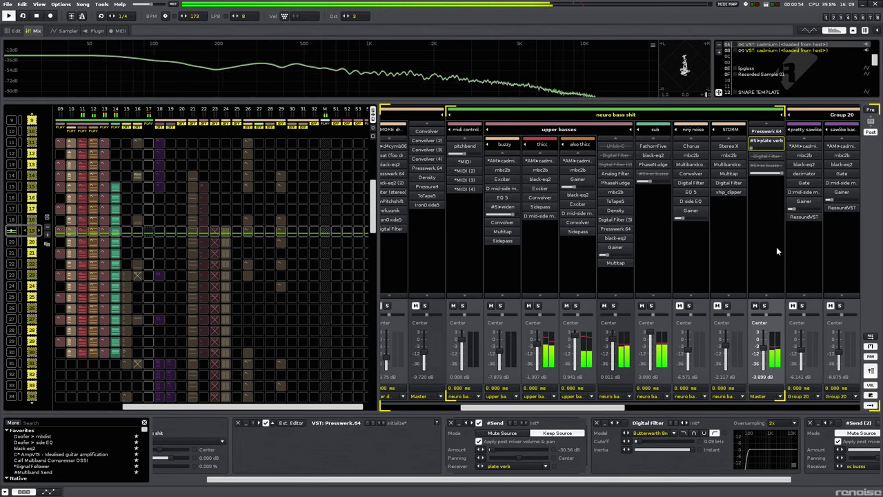
Enable the Digital Filter on the neuro bass shit group and play from pattern 19.
{"action": "left_click", "coordinate": [776, 246]}
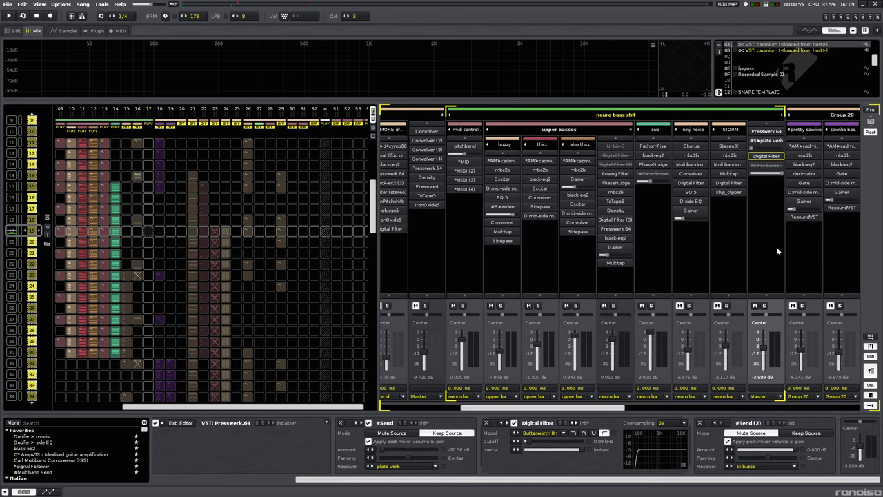
{"action": "key", "text": "space"}
{"action": "key", "text": "Down"}
{"action": "key", "text": "space"}
Enable the sc busss sends on the neuro bass shit group and the sub track, and play from pattern 19.
{"action": "key", "text": "Return"}
{"action": "key", "text": "Left"}
{"action": "key", "text": "Left"}
{"action": "key", "text": "Left"}
{"action": "key", "text": "Left"}
{"action": "key", "text": "Right"}
{"action": "key", "text": "Return"}
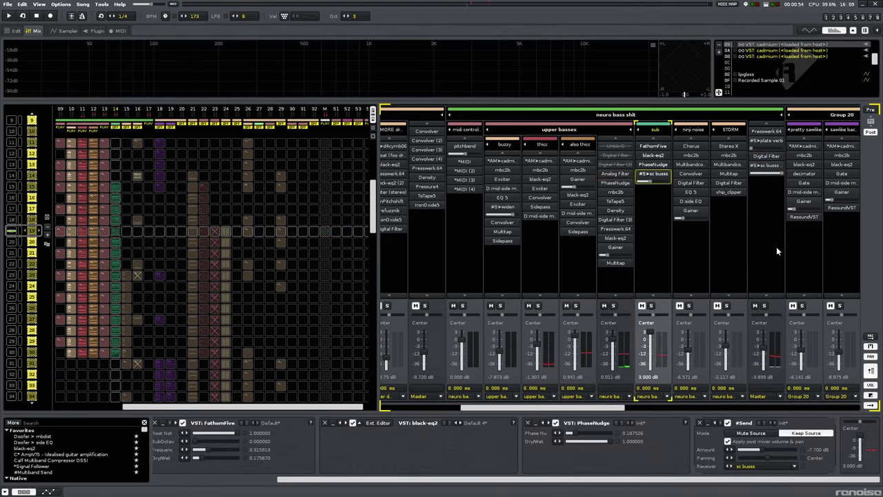
{"action": "key", "text": "space"}
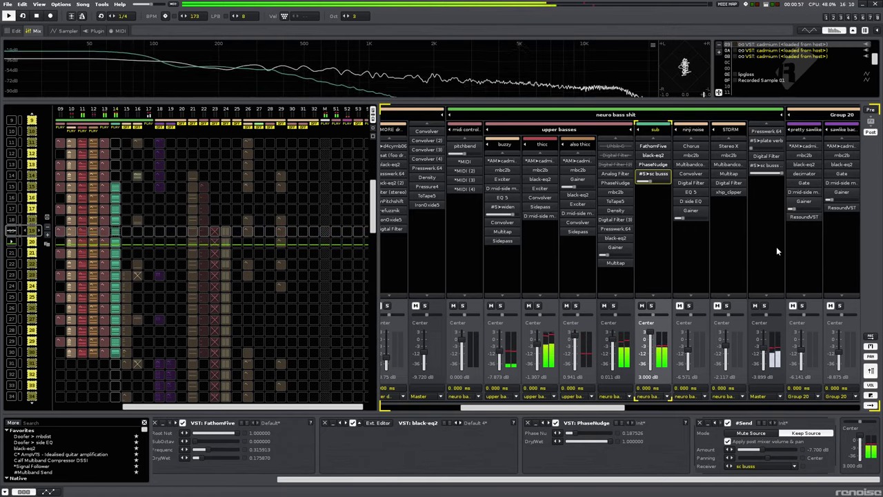
{"action": "key", "text": "space"}
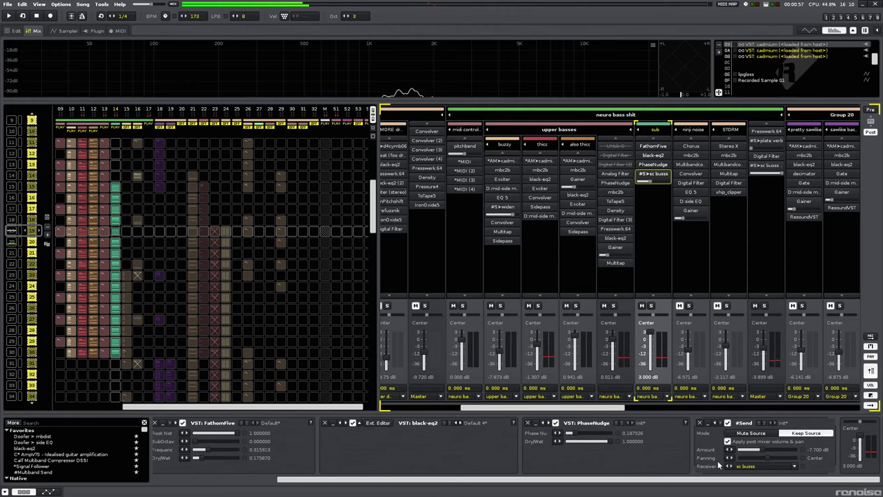
Switch to the pattern editor, solo the sub track in pattern 19 and play it.
{"action": "left_click", "coordinate": [105, 232]}
{"action": "left_click", "coordinate": [13, 31]}
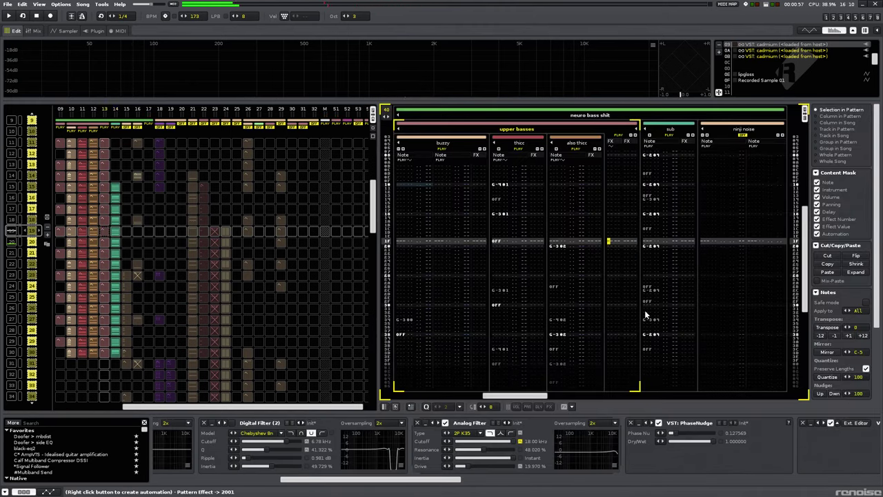
{"action": "left_click", "coordinate": [657, 293]}
{"action": "key", "text": "backslash"}
{"action": "key", "text": "space"}
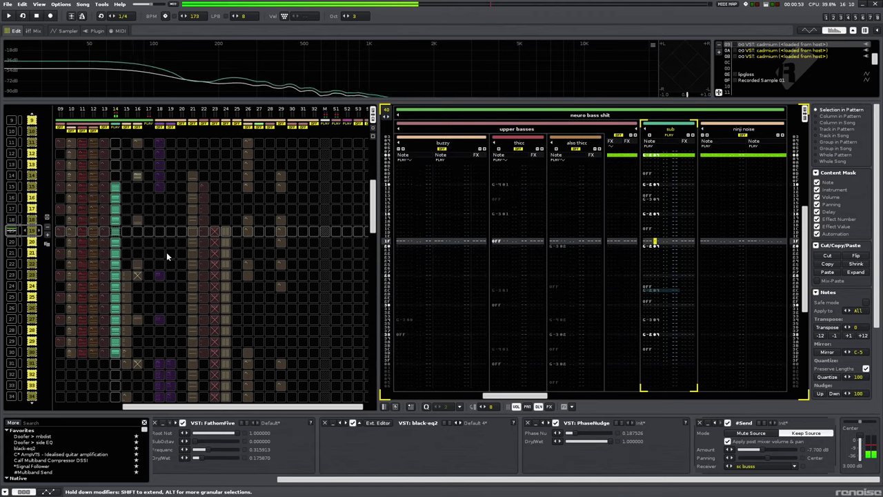
Enable the kick and snur tracks in pattern 19 alongside the sub.
{"action": "scroll", "coordinate": [166, 252], "scroll_direction": "left", "scroll_amount": 3}
{"action": "left_click", "coordinate": [58, 232]}
{"action": "key", "text": "shift+backslash"}
{"action": "key", "text": "Right"}
{"action": "key", "text": "shift+backslash"}
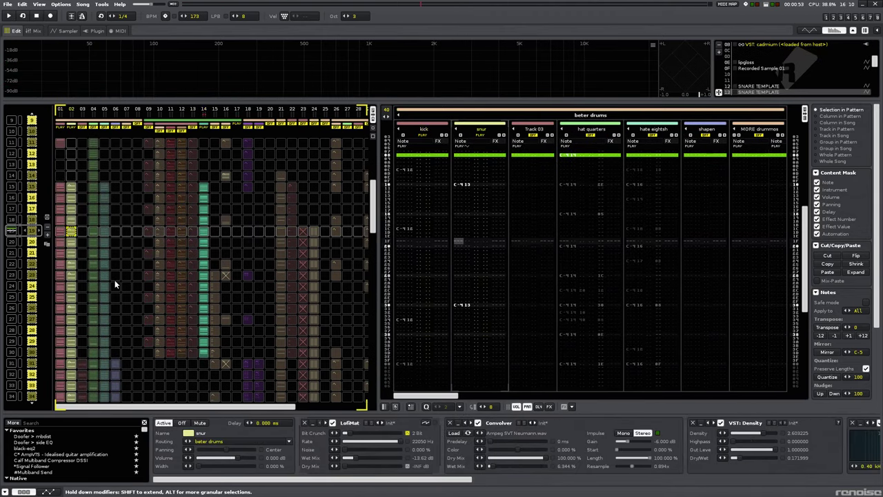
Enable the beter drums group and return to the sub track in the pattern editor.
{"action": "key", "text": "Right"}
{"action": "key", "text": "Right"}
{"action": "key", "text": "Right"}
{"action": "key", "text": "Right"}
{"action": "key", "text": "Right"}
{"action": "key", "text": "Right"}
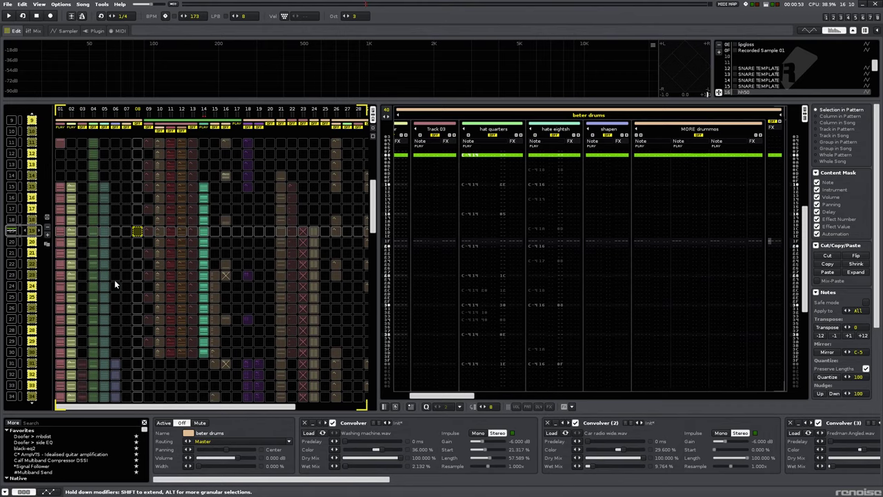
{"action": "key", "text": "Right"}
{"action": "key", "text": "Right"}
{"action": "key", "text": "Right"}
{"action": "key", "text": "Right"}
{"action": "key", "text": "Right"}
{"action": "key", "text": "Right"}
{"action": "middle_click", "coordinate": [614, 296]}
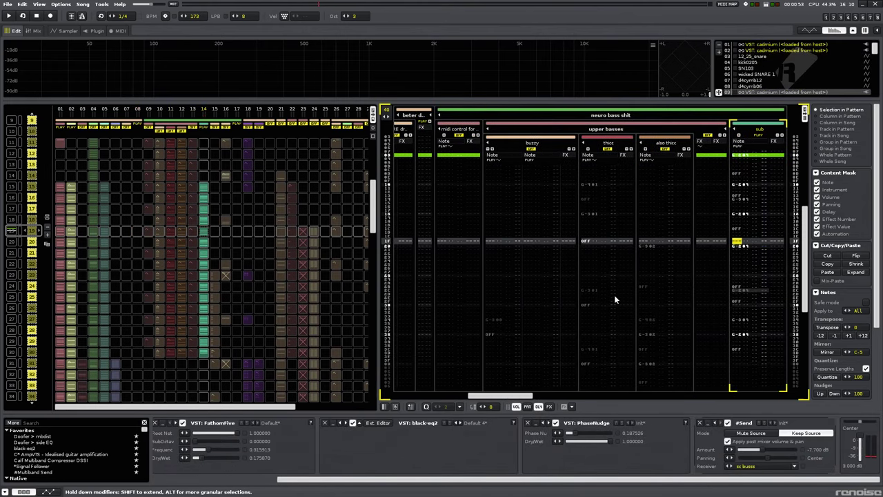
Play from pattern 19 with the sub muted, and again with it unmuted alongside the kick and snur.
{"action": "key", "text": "Page_Up"}
{"action": "key", "text": "Page_Up"}
{"action": "key", "text": "Page_Down"}
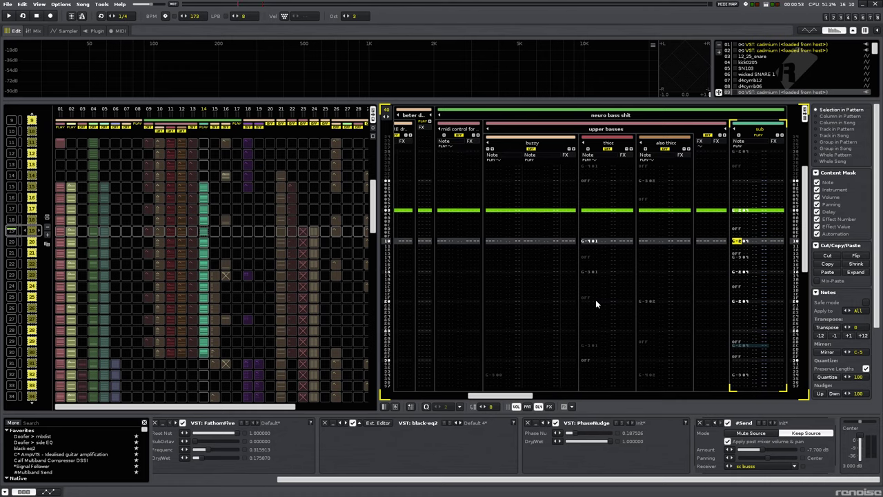
{"action": "key", "text": "space"}
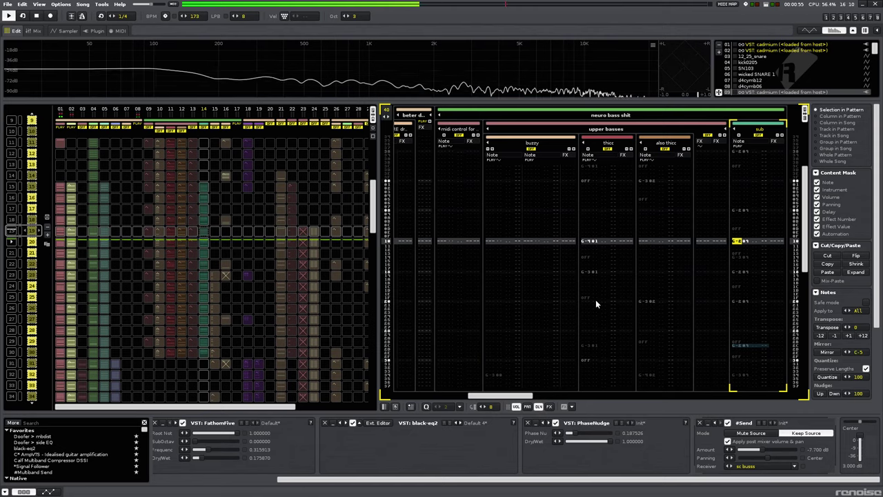
{"action": "key", "text": "space"}
{"action": "key", "text": "backslash"}
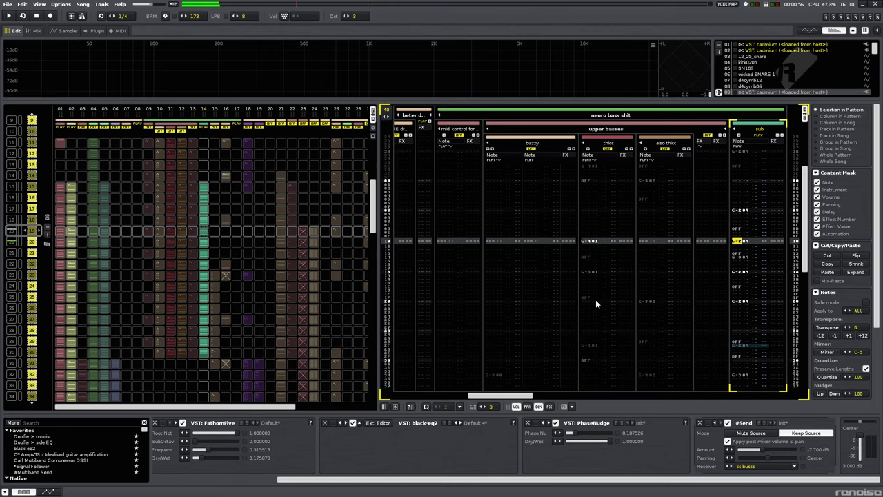
{"action": "key", "text": "space"}
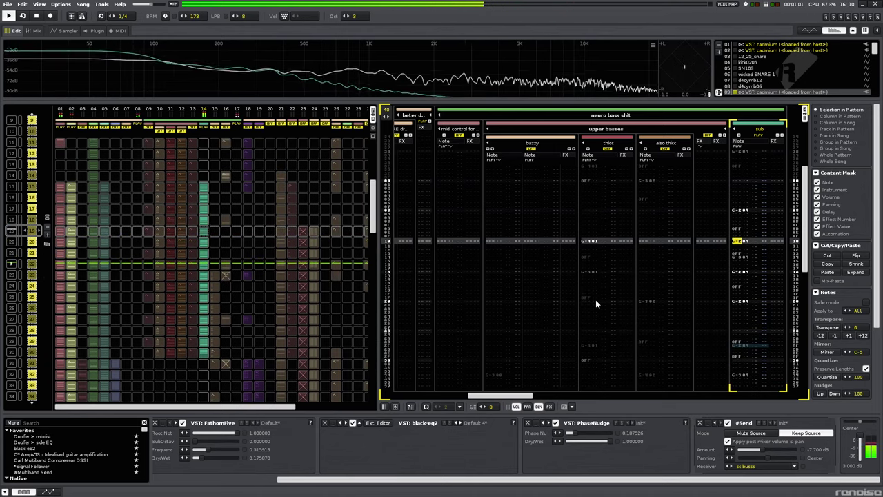
Enable the upper basses group with its buzzy, thicc and also thicc tracks plus the midi control track, and play from pattern 19.
{"action": "key", "text": "shift+Tab"}
{"action": "key", "text": "shift+Tab"}
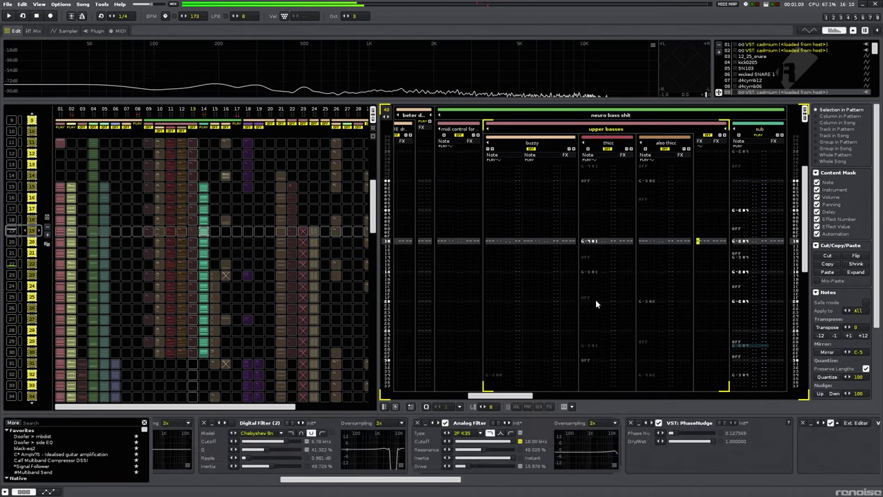
{"action": "key", "text": "shift+Tab"}
{"action": "key", "text": "shift+Tab"}
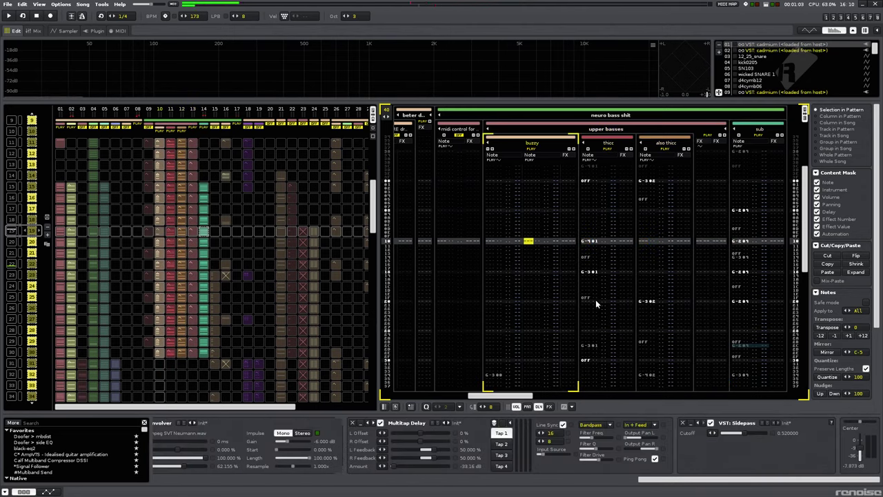
{"action": "key", "text": "shift+Tab"}
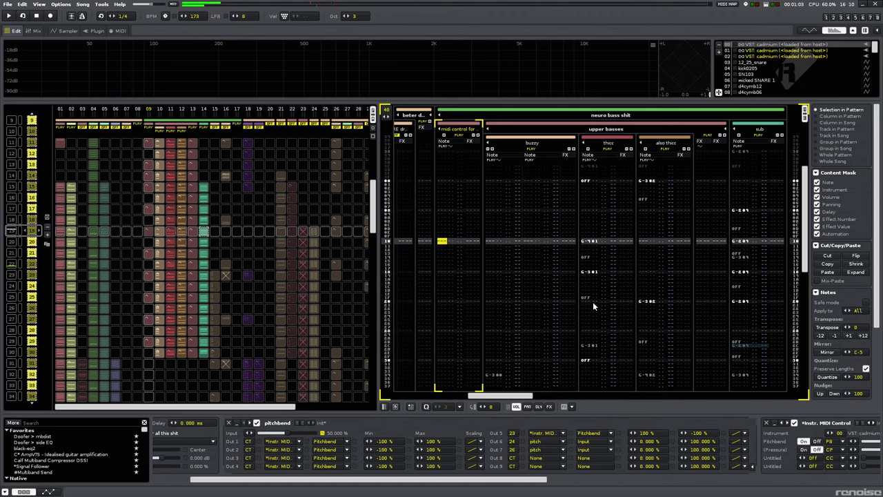
{"action": "key", "text": "space"}
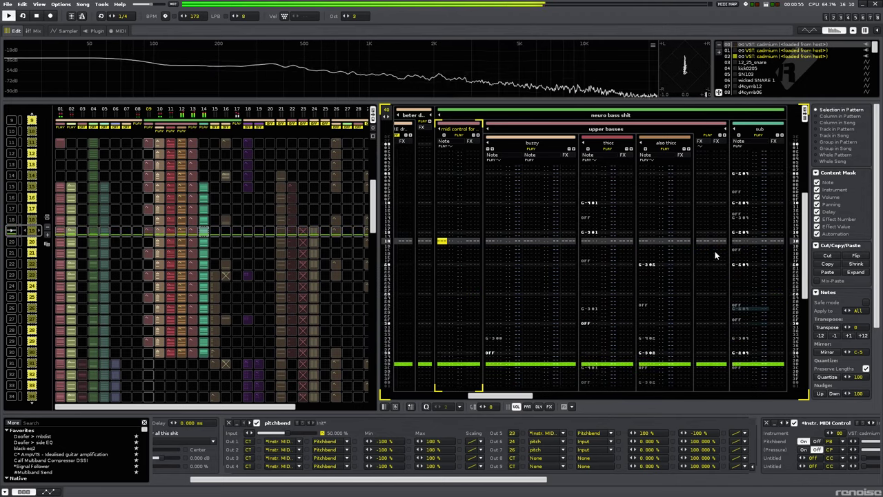
Show the thicc track's filter cutoff automation in pattern 19 and play that track soloed through the upper basses group.
{"action": "key", "text": "Tab"}
{"action": "key", "text": "Tab"}
{"action": "key", "text": "Tab"}
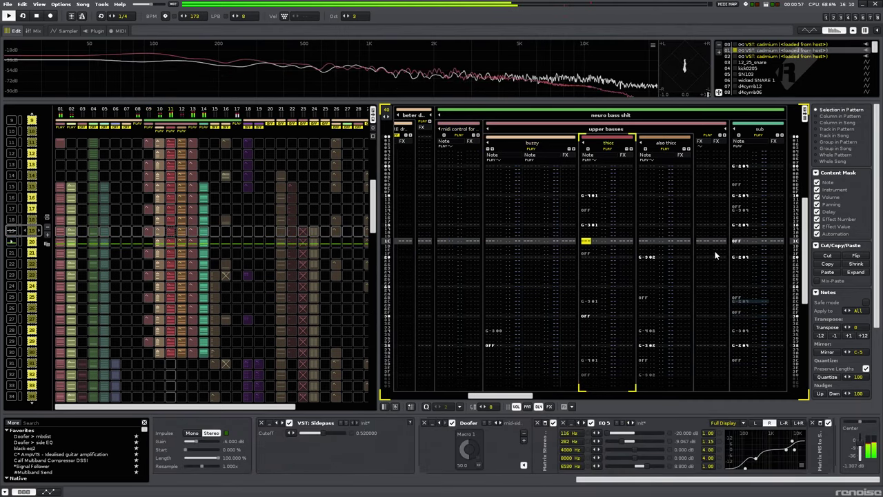
{"action": "key", "text": "space"}
{"action": "left_click_drag", "start_coordinate": [604, 479], "coordinate": [74, 492]}
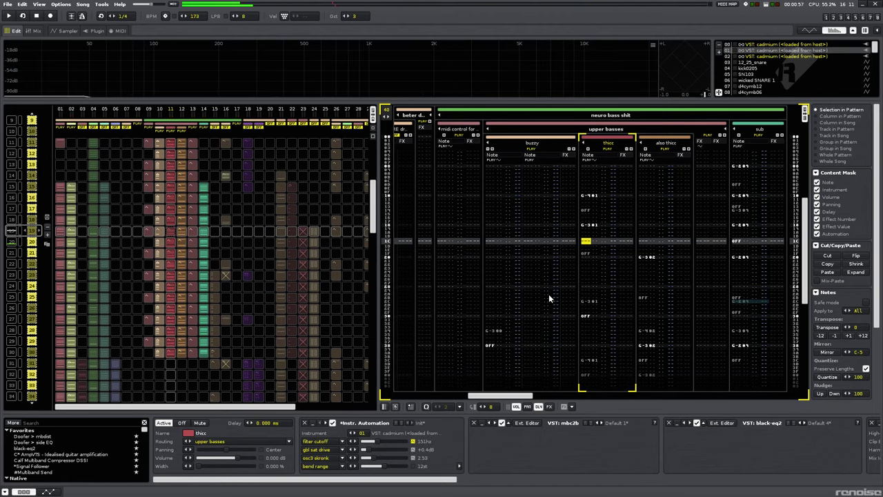
{"action": "left_click", "coordinate": [412, 441]}
{"action": "left_click_drag", "start_coordinate": [271, 468], "coordinate": [243, 467]}
{"action": "scroll", "coordinate": [345, 449], "scroll_direction": "up", "scroll_amount": 10}
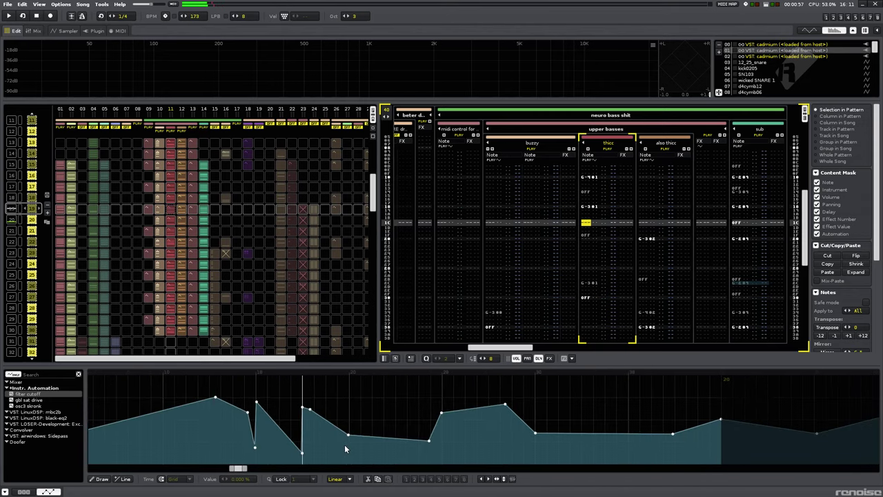
{"action": "key", "text": "space"}
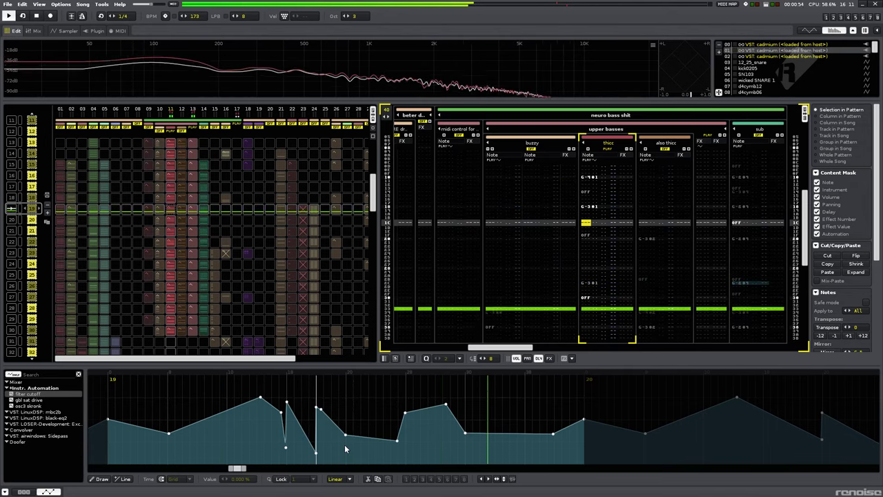
Enable the also thicc track and examine its filter cutoff automation up to pattern 22 during playback.
{"action": "left_click", "coordinate": [644, 232]}
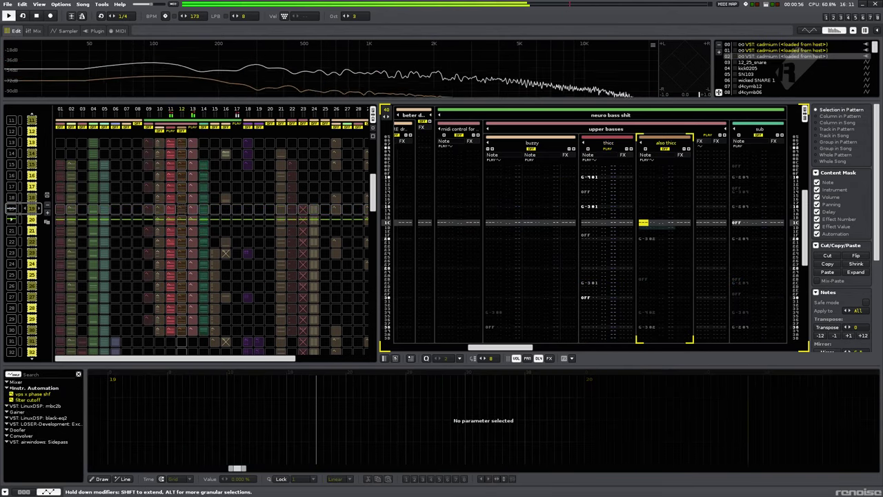
{"action": "left_click", "coordinate": [32, 400]}
{"action": "scroll", "coordinate": [417, 418], "scroll_direction": "down", "scroll_amount": 4}
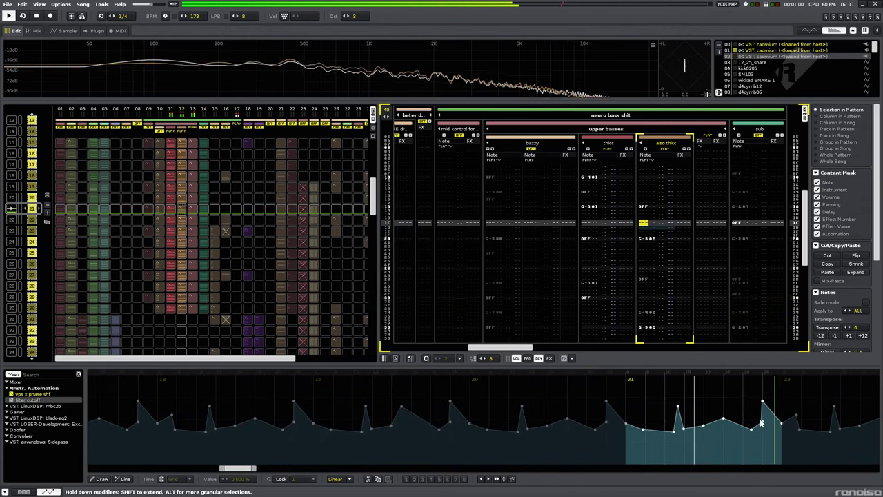
{"action": "left_click_drag", "start_coordinate": [237, 469], "coordinate": [254, 469]}
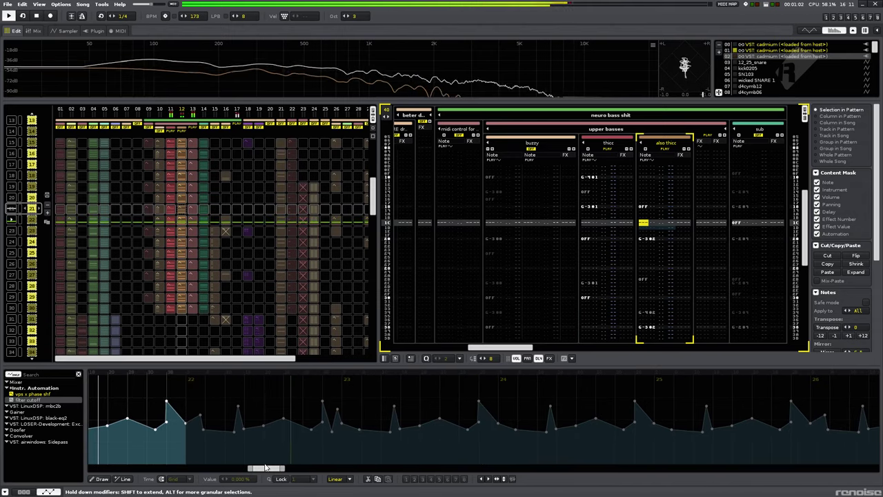
{"action": "left_click", "coordinate": [326, 398]}
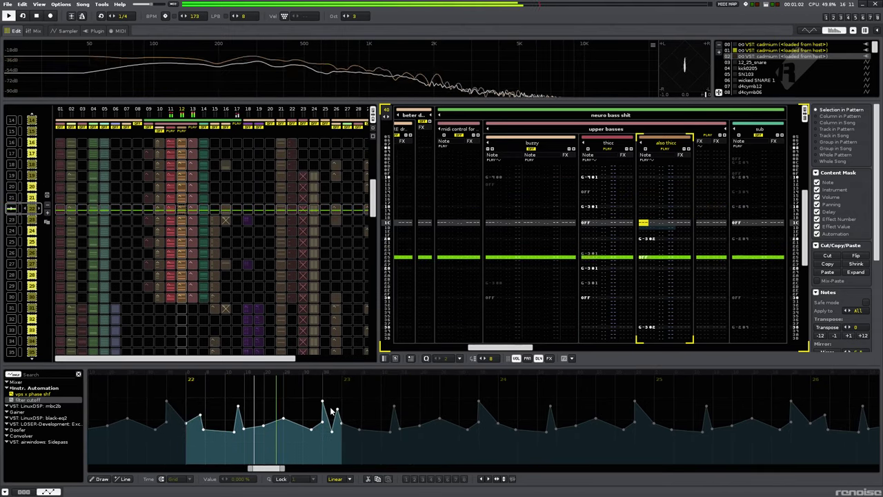
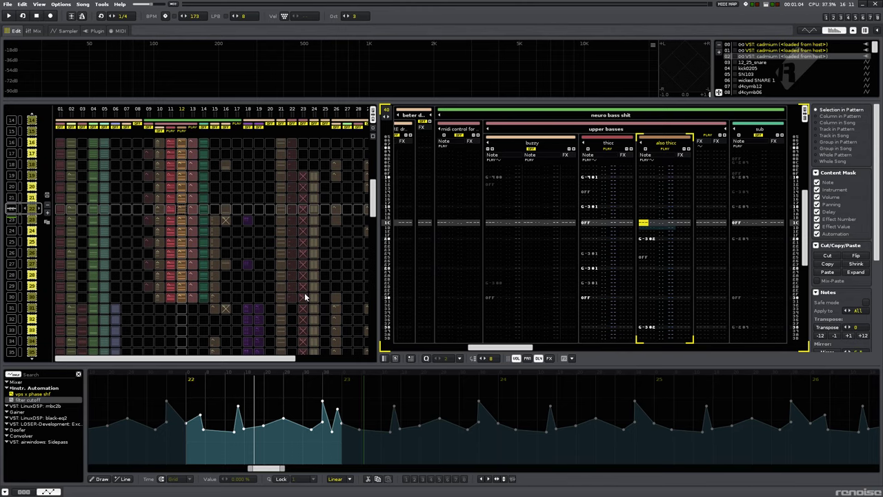
Enable the buzzy and midi control tracks and play all the upper basses together from pattern 22.
{"action": "left_click", "coordinate": [532, 232]}
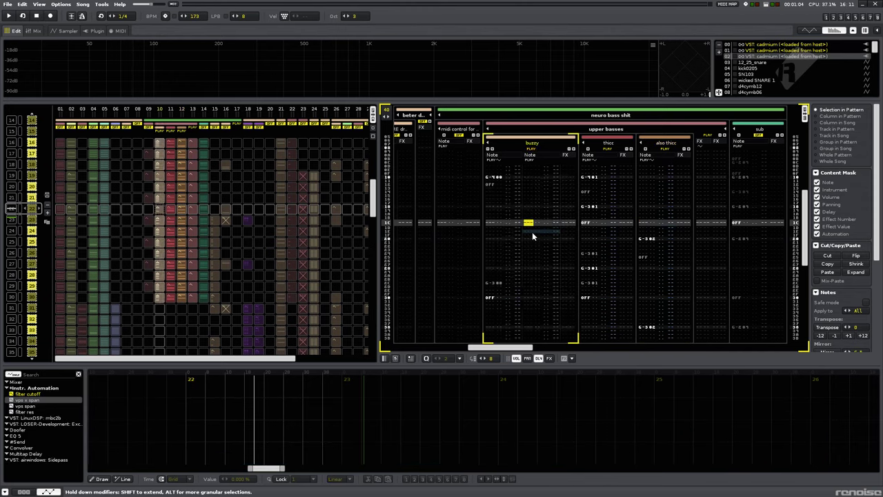
{"action": "scroll", "coordinate": [639, 275], "scroll_direction": "up", "scroll_amount": 5}
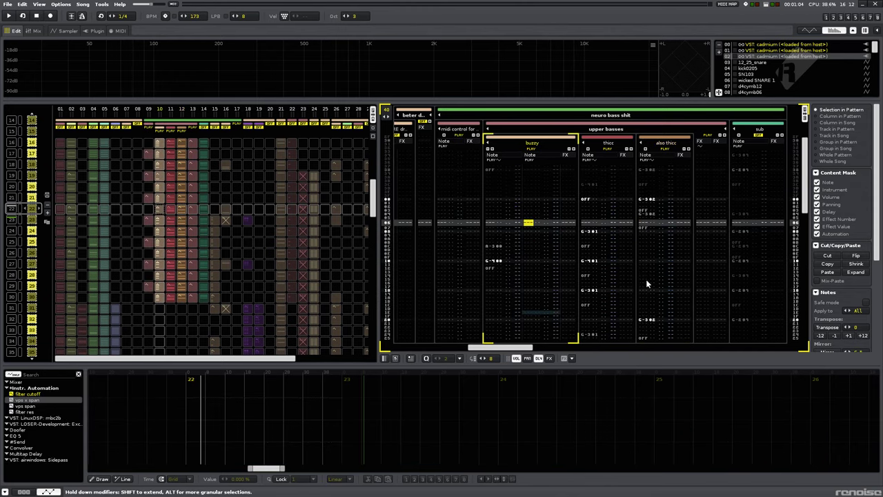
{"action": "key", "text": "space"}
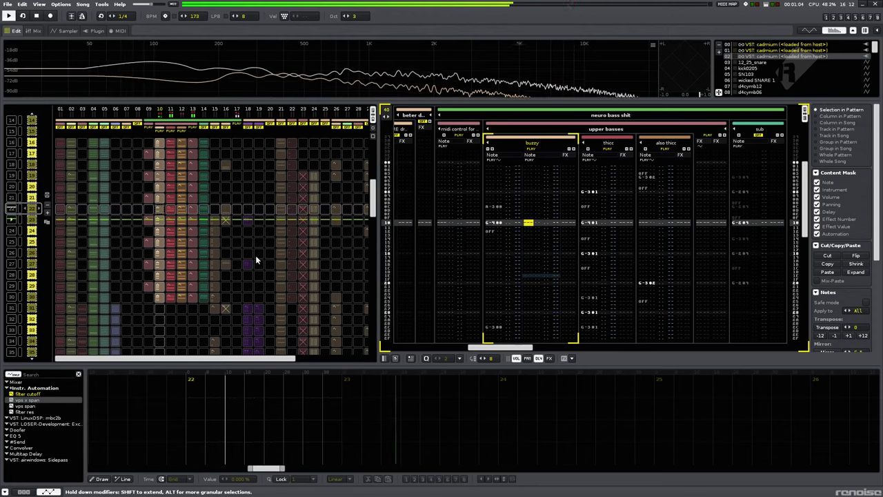
{"action": "scroll", "coordinate": [254, 261], "scroll_direction": "up", "scroll_amount": 3}
{"action": "key", "text": "space"}
{"action": "key", "text": "space"}
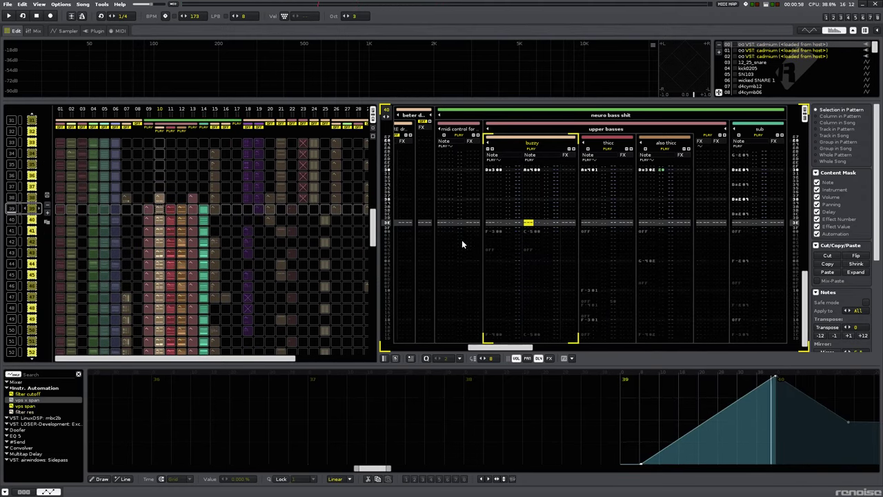
Play the upper basses and the sub together from pattern 39.
{"action": "scroll", "coordinate": [462, 244], "scroll_direction": "right", "scroll_amount": 3}
{"action": "scroll", "coordinate": [463, 244], "scroll_direction": "left", "scroll_amount": 1}
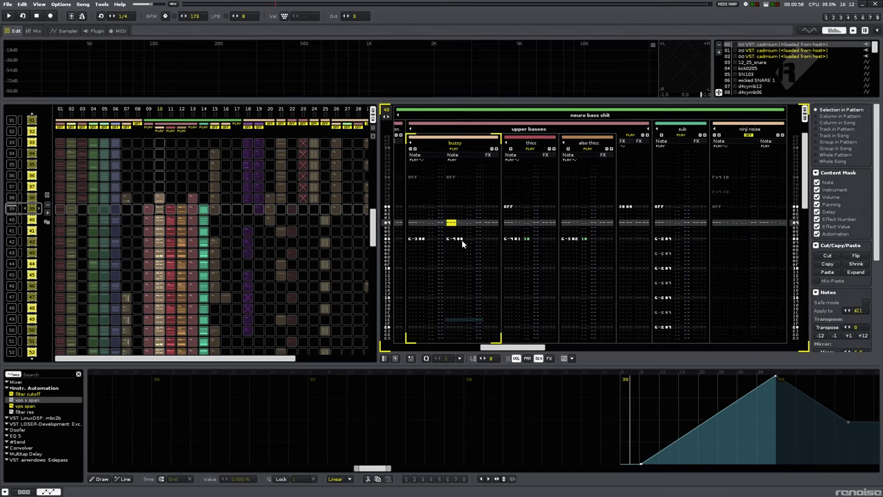
{"action": "key", "text": "space"}
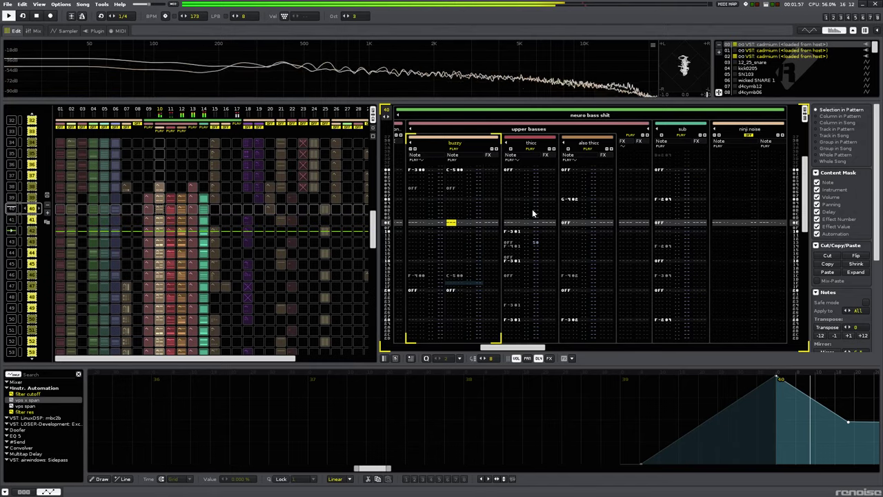
Solo the buzzy track within the upper basses and play it from pattern 39.
{"action": "left_click", "coordinate": [191, 209]}
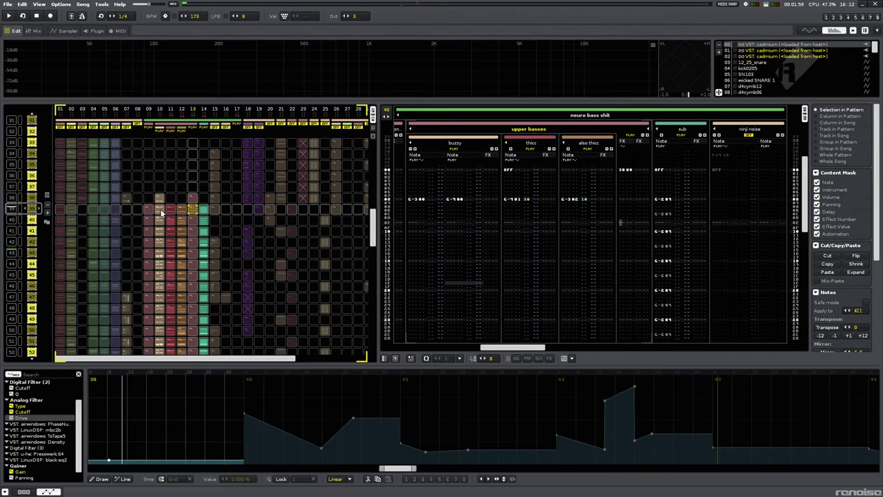
{"action": "left_click", "coordinate": [161, 210]}
{"action": "left_click", "coordinate": [521, 223]}
{"action": "key", "text": "ctrl+backslash"}
{"action": "key", "text": "space"}
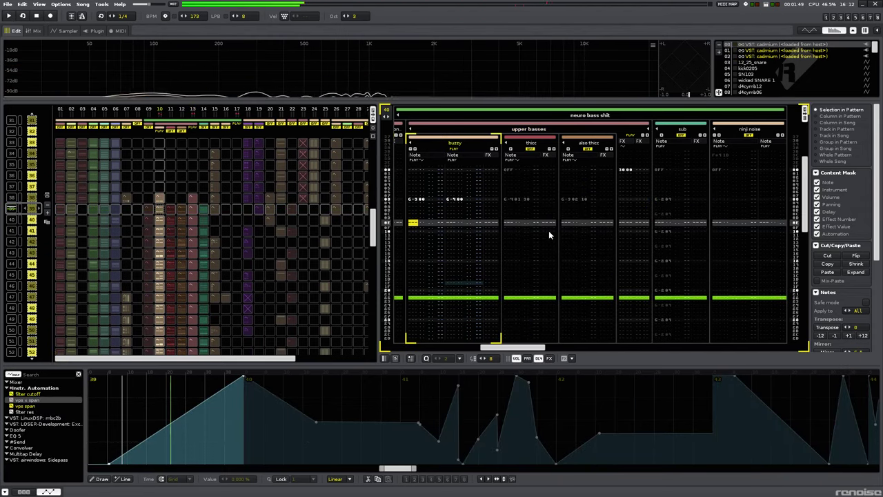
Play from pattern 39 with thicc and also thicc enabled instead of buzzy, and again with buzzy and the sub added.
{"action": "key", "text": "Tab"}
{"action": "key", "text": "Tab"}
{"action": "key", "text": "ctrl+backslash"}
{"action": "key", "text": "Tab"}
{"action": "key", "text": "backslash"}
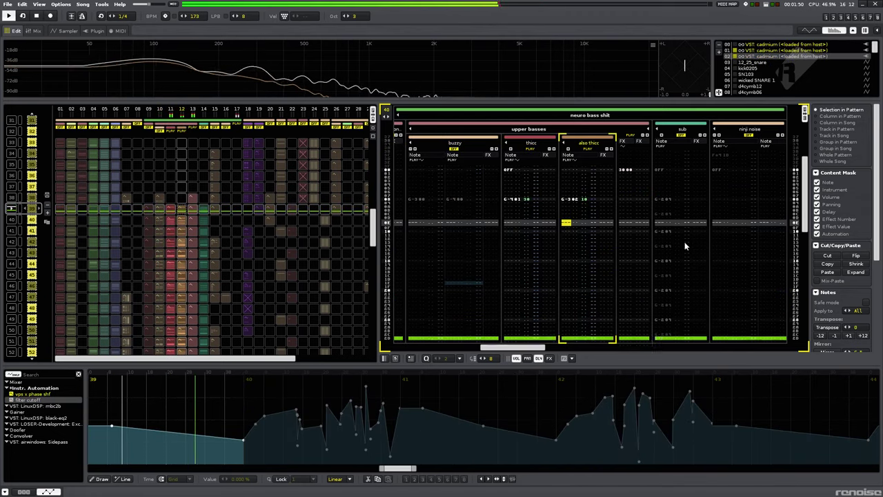
{"action": "left_click", "coordinate": [660, 241]}
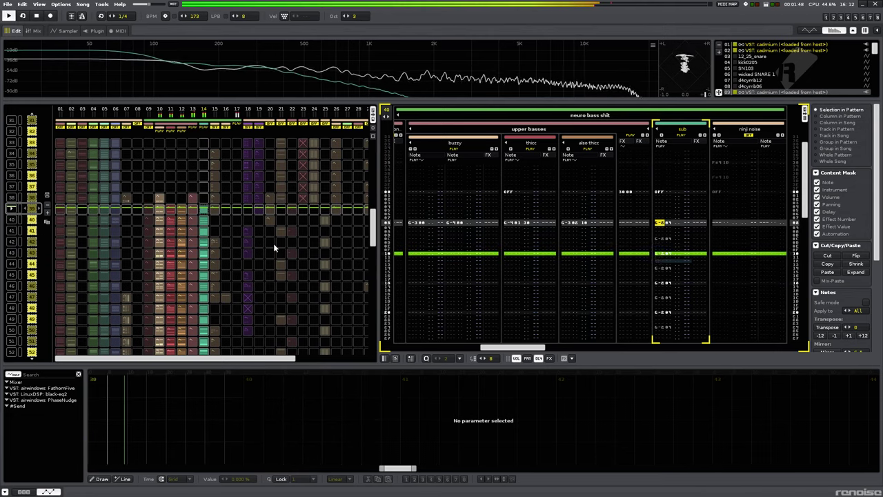
{"action": "key", "text": "space"}
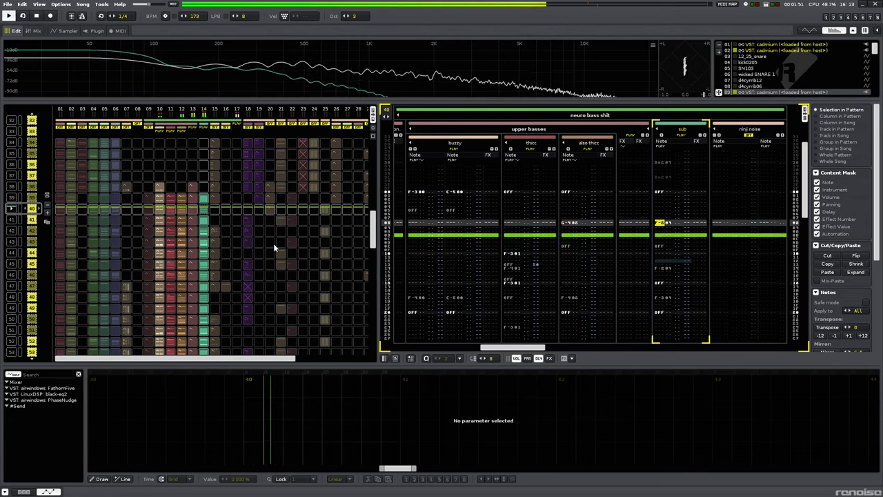
Examine the thicc track's filter cutoff automation across patterns 40 to 42 while playing.
{"action": "left_click", "coordinate": [522, 288]}
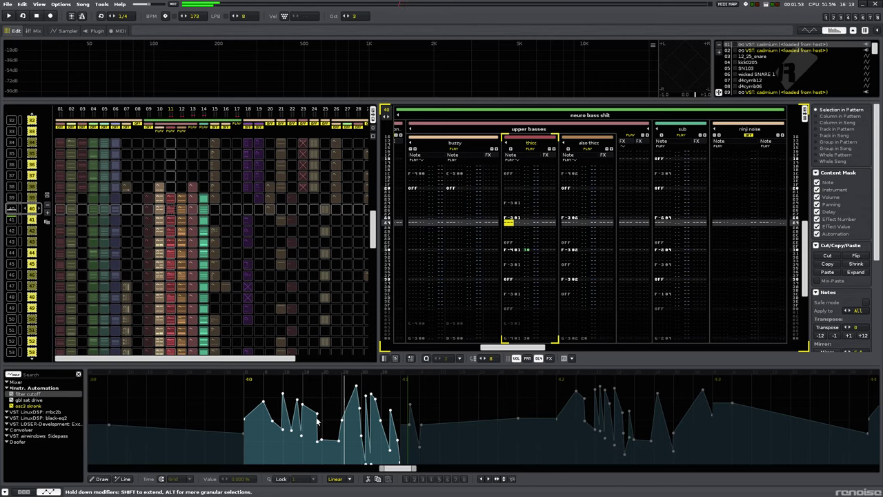
{"action": "key", "text": "space"}
{"action": "scroll", "coordinate": [348, 424], "scroll_direction": "up", "scroll_amount": 4}
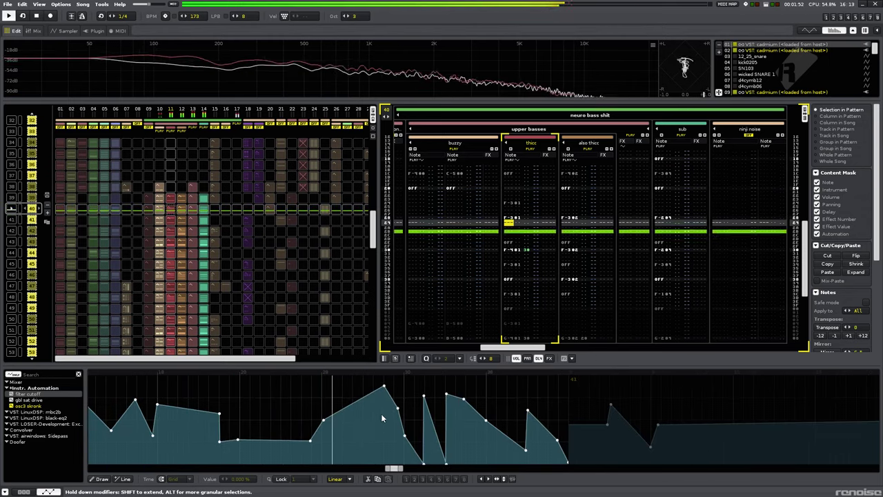
{"action": "scroll", "coordinate": [516, 427], "scroll_direction": "down", "scroll_amount": 4}
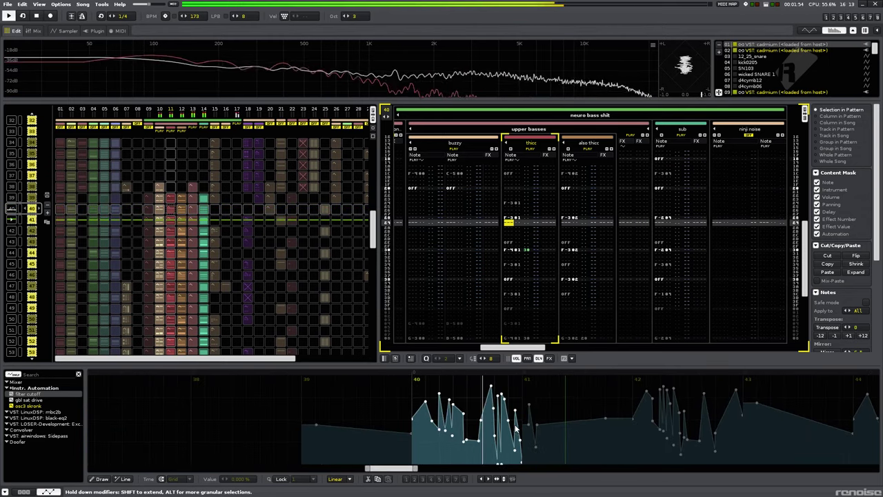
{"action": "left_click", "coordinate": [594, 413]}
{"action": "left_click", "coordinate": [697, 427]}
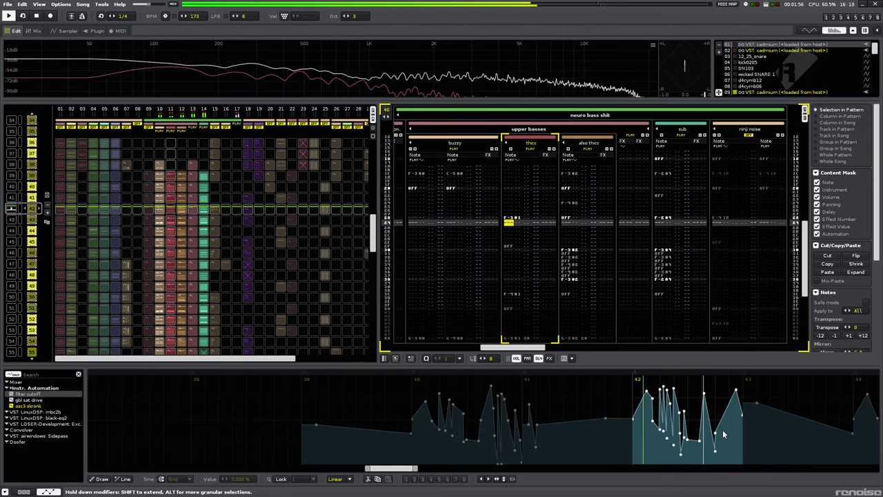
Play the basses in pattern 44 while examining the thicc track's filter cutoff automation.
{"action": "scroll", "coordinate": [722, 429], "scroll_direction": "up", "scroll_amount": 4}
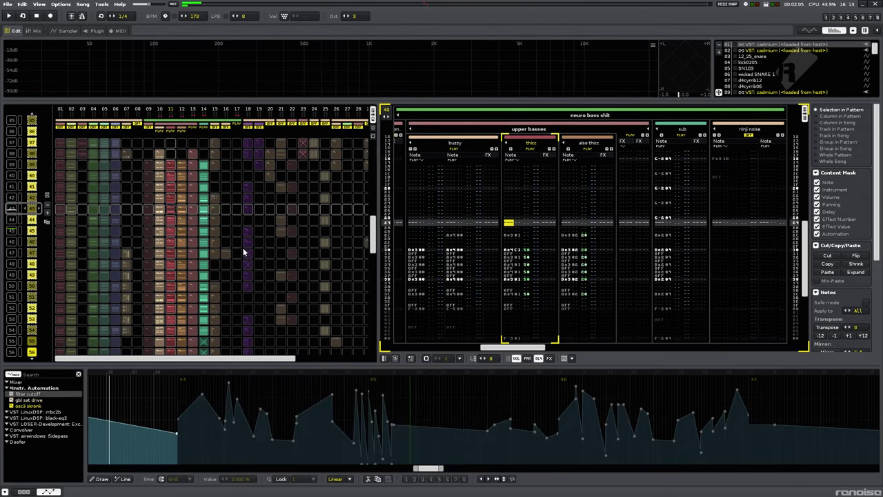
{"action": "key", "text": "space"}
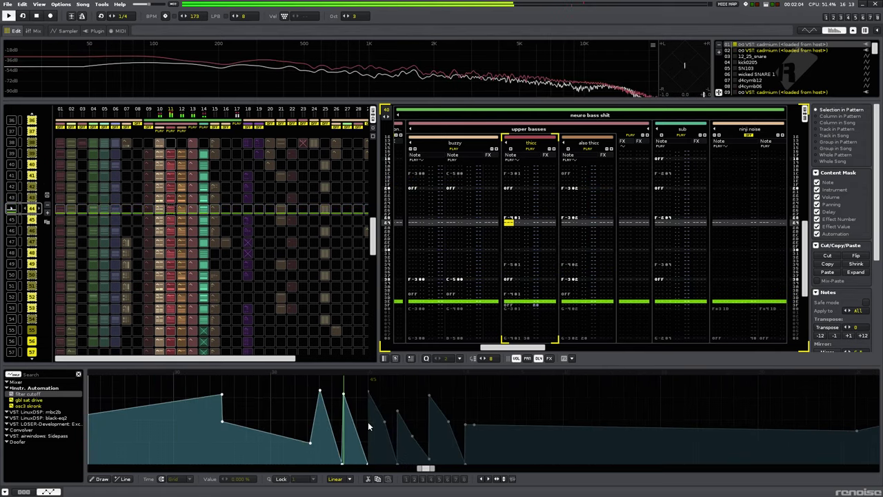
{"action": "key", "text": "space"}
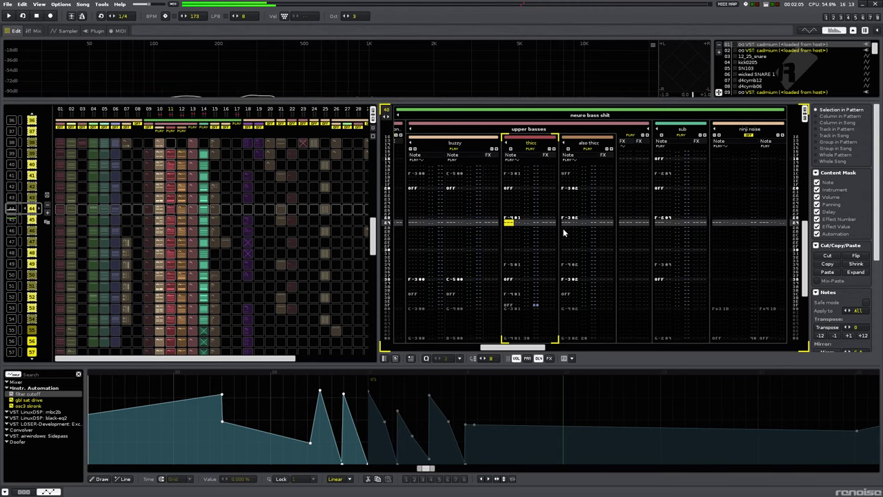
Compare thicc and also thicc in pattern 44 by muting each in turn and playing them together with the sub.
{"action": "key", "text": "Tab"}
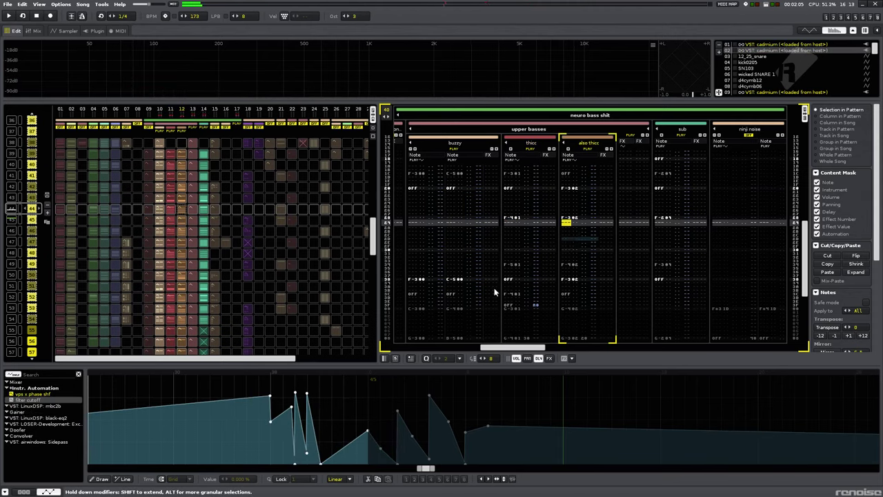
{"action": "key", "text": "shift+Tab"}
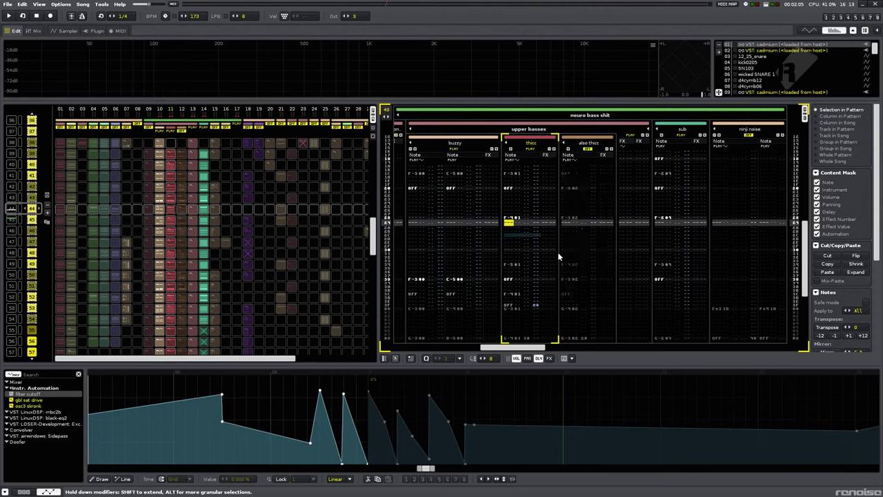
{"action": "key", "text": "space"}
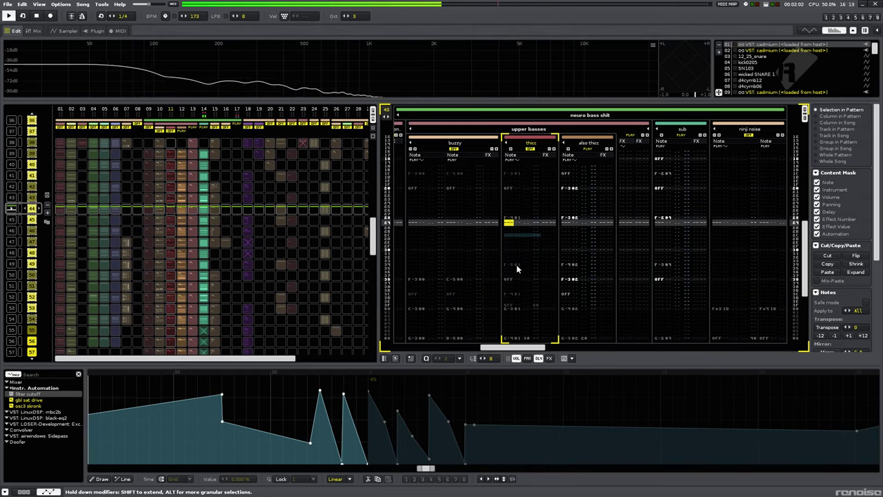
{"action": "left_click", "coordinate": [567, 250]}
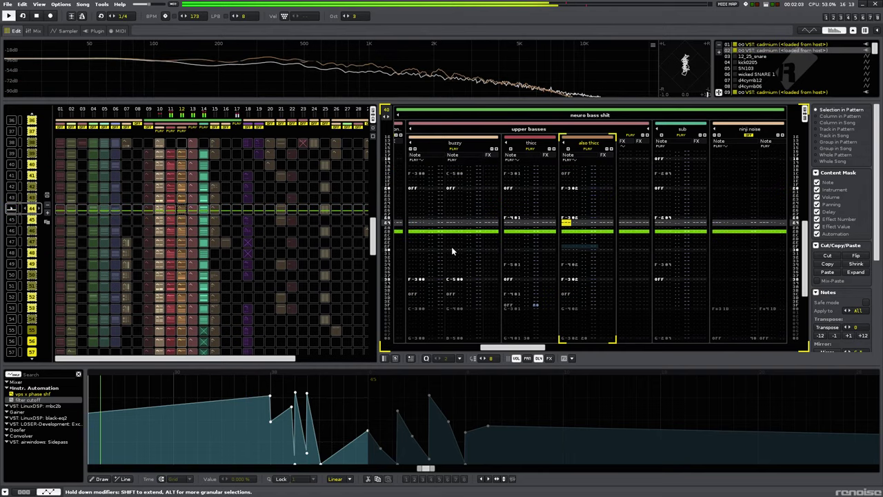
{"action": "key", "text": "space"}
Examine thicc's filter cutoff automation around pattern 48 and play thicc, also thicc and the sub there with buzzy muted.
{"action": "scroll", "coordinate": [213, 230], "scroll_direction": "down", "scroll_amount": 3}
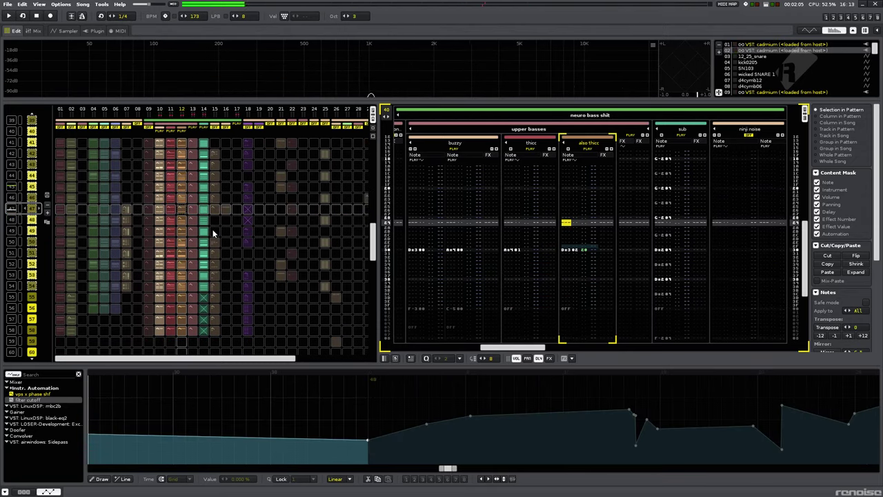
{"action": "left_click", "coordinate": [169, 220]}
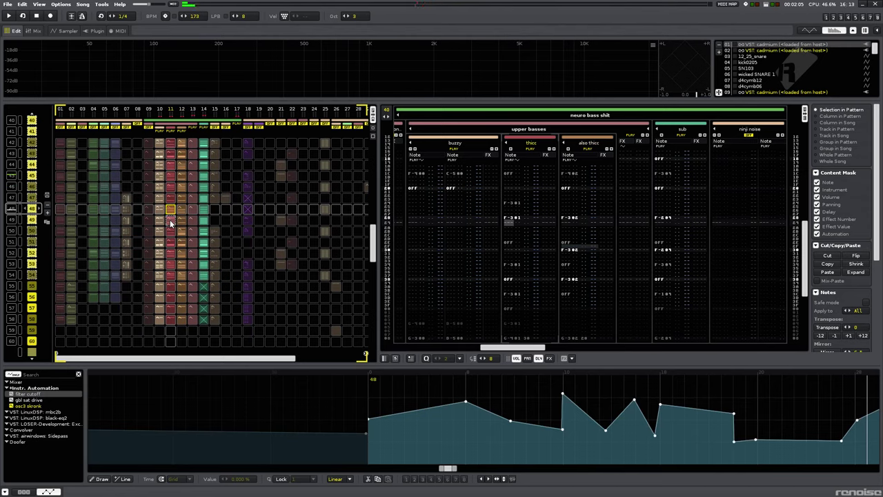
{"action": "middle_click", "coordinate": [591, 273]}
{"action": "key", "text": "ctrl+backslash"}
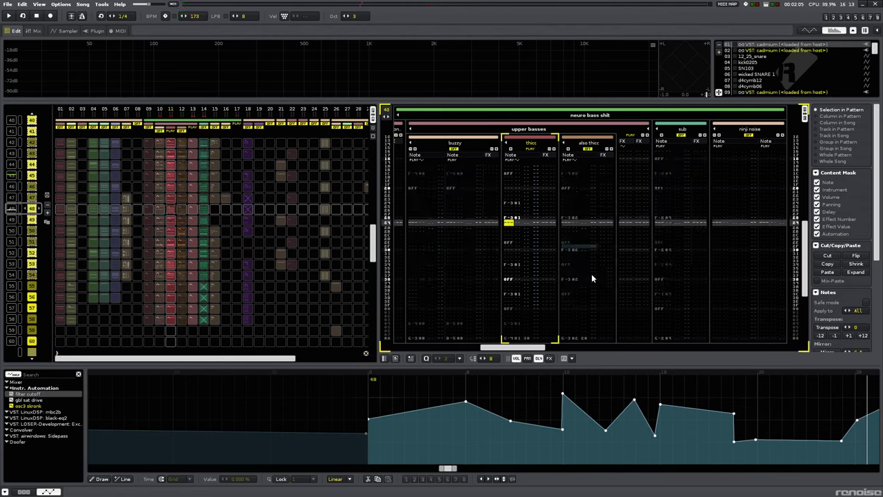
{"action": "scroll", "coordinate": [602, 405], "scroll_direction": "down", "scroll_amount": 5}
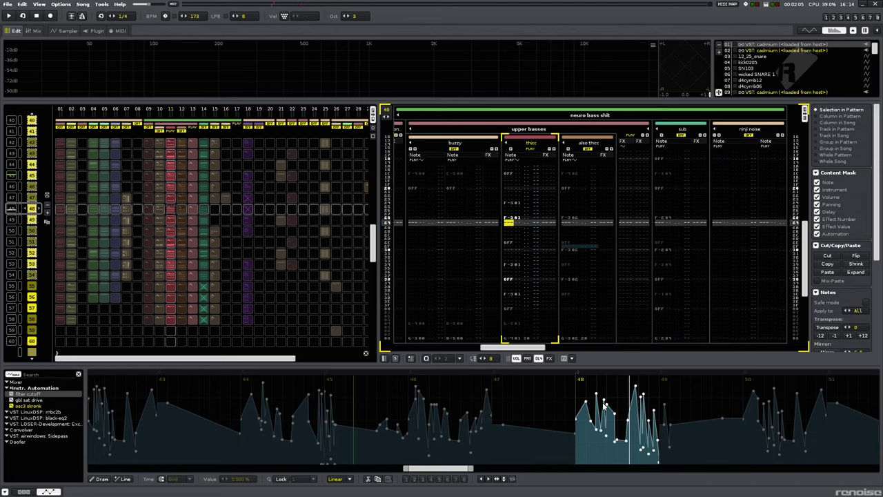
{"action": "middle_click", "coordinate": [579, 250]}
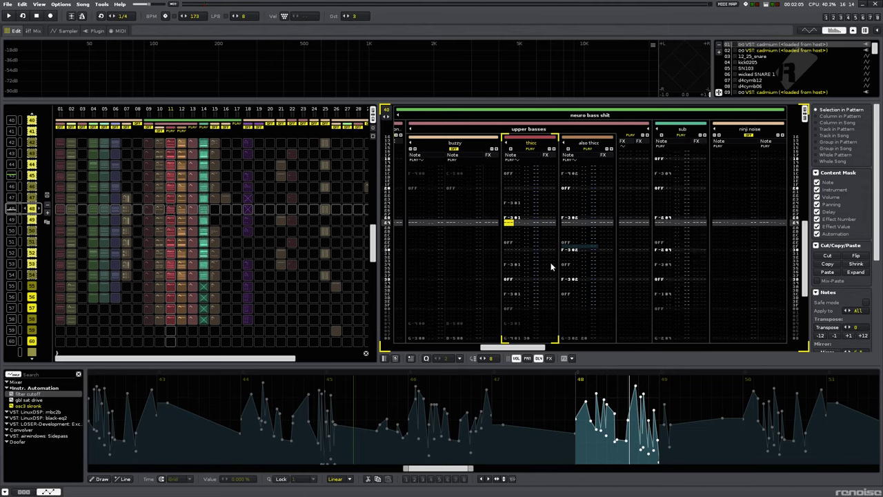
{"action": "key", "text": "space"}
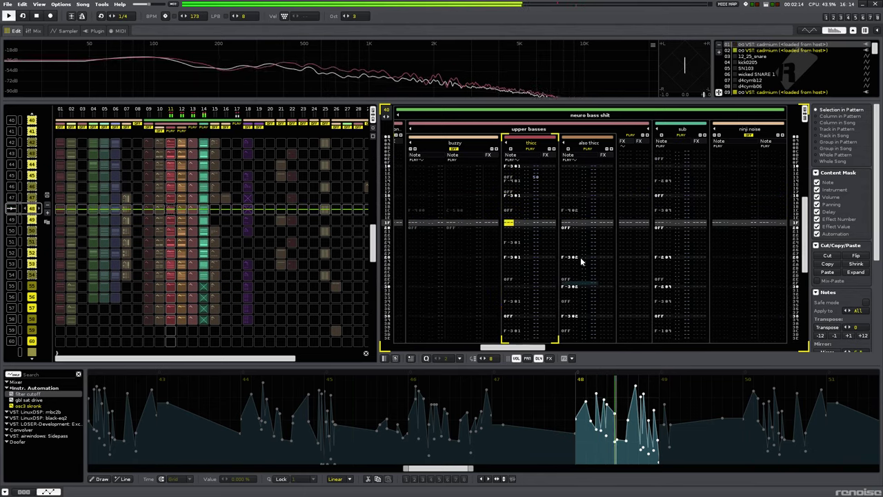
{"action": "key", "text": "space"}
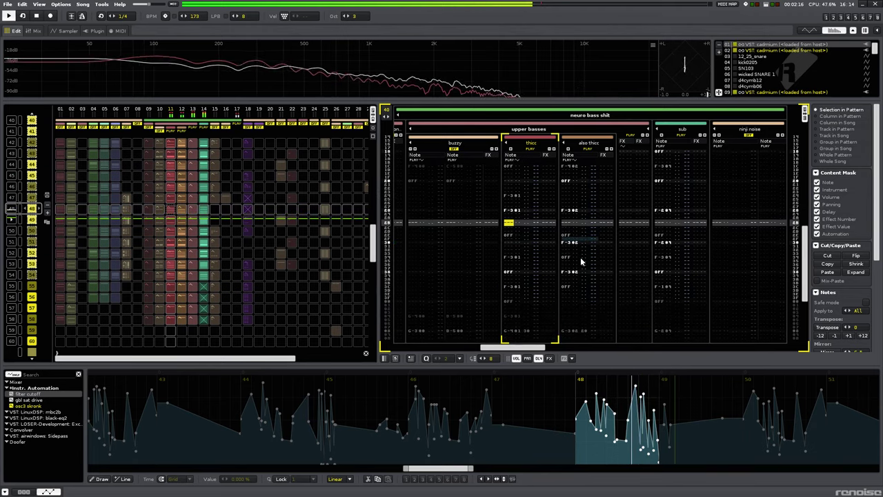
Inspect the sub notes in pattern 48 and play the basses from pattern 52, checking their repeated notes.
{"action": "scroll", "coordinate": [689, 231], "scroll_direction": "up", "scroll_amount": 5}
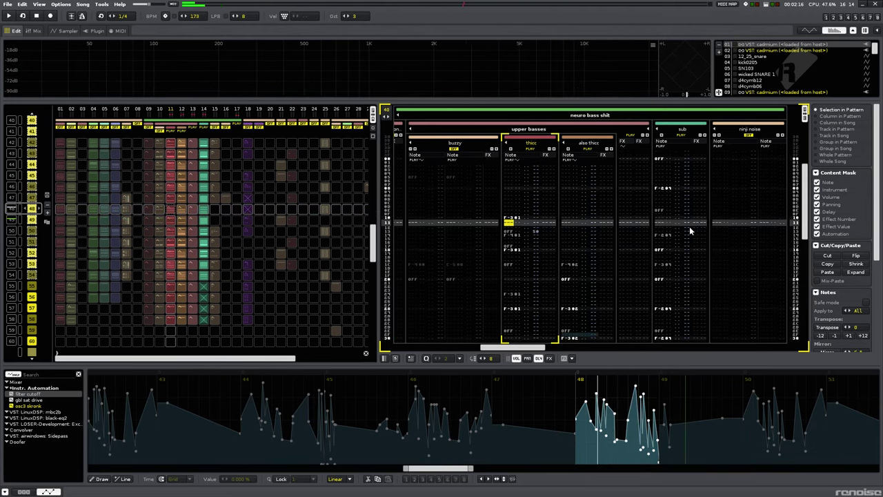
{"action": "left_click", "coordinate": [657, 186]}
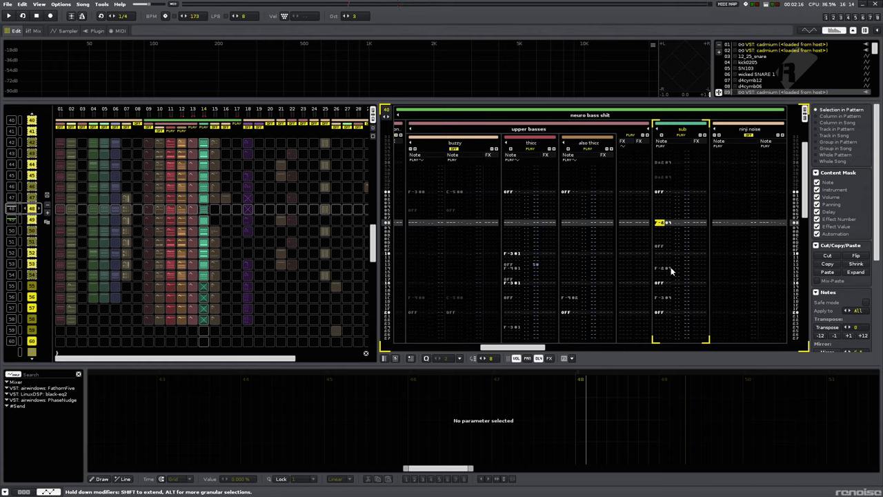
{"action": "scroll", "coordinate": [263, 235], "scroll_direction": "down", "scroll_amount": 4}
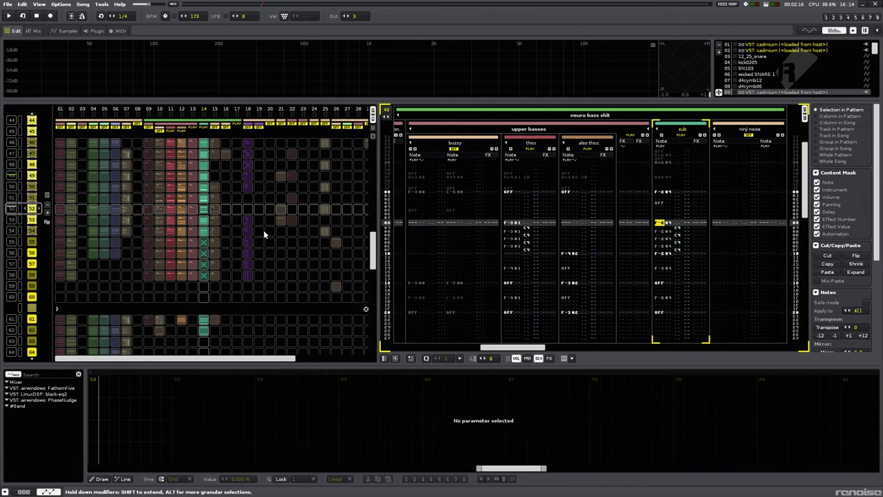
{"action": "key", "text": "space"}
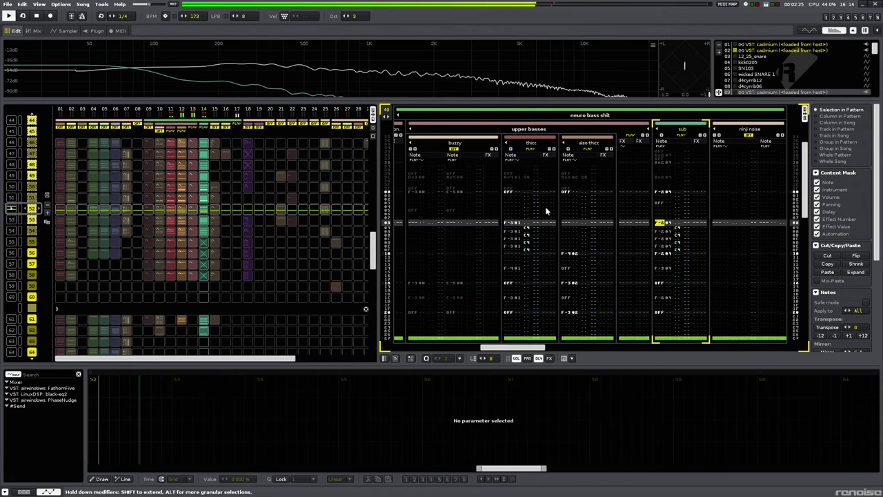
{"action": "key", "text": "space"}
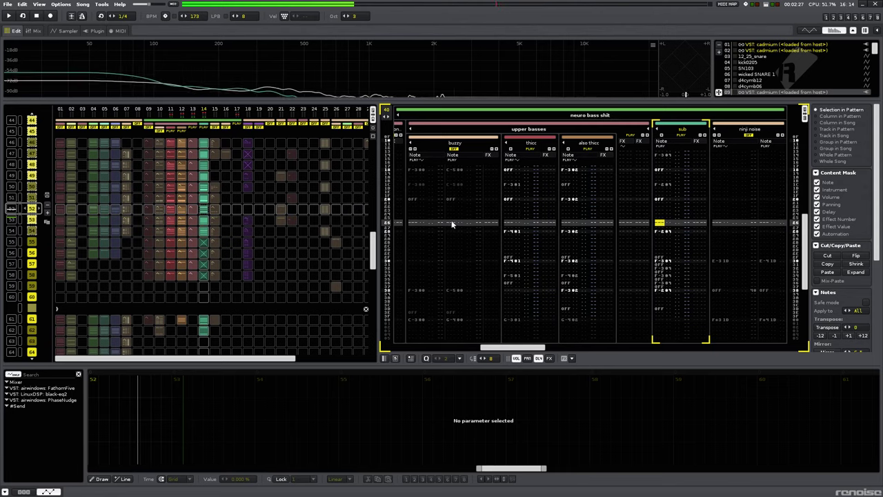
{"action": "scroll", "coordinate": [656, 208], "scroll_direction": "up", "scroll_amount": 4}
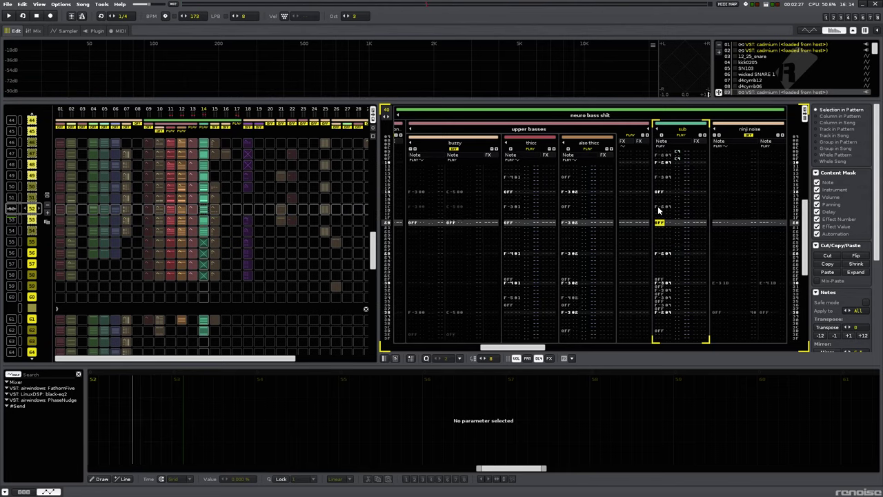
{"action": "scroll", "coordinate": [658, 210], "scroll_direction": "down", "scroll_amount": 1}
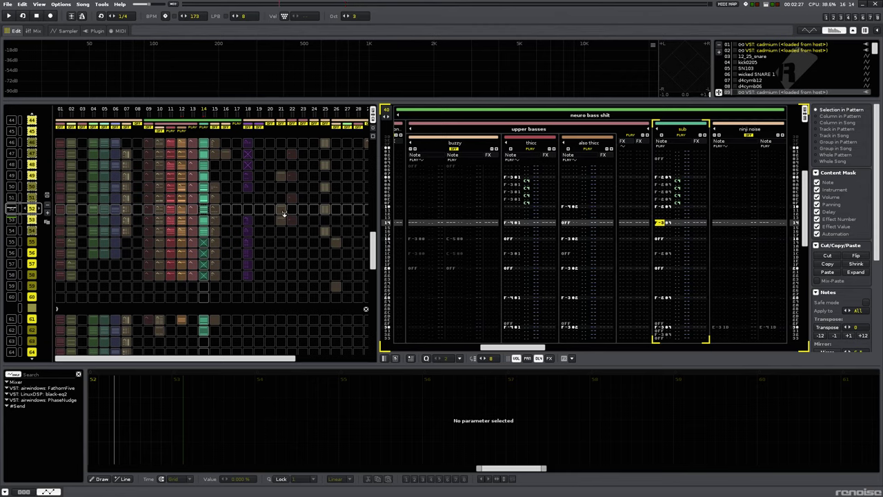
Solo the pretty sawlike track, play it from pattern 35 and examine its cadmium synth patch.
{"action": "scroll", "coordinate": [284, 214], "scroll_direction": "right", "scroll_amount": 2}
{"action": "scroll", "coordinate": [283, 213], "scroll_direction": "left", "scroll_amount": 2}
{"action": "scroll", "coordinate": [286, 240], "scroll_direction": "up", "scroll_amount": 6}
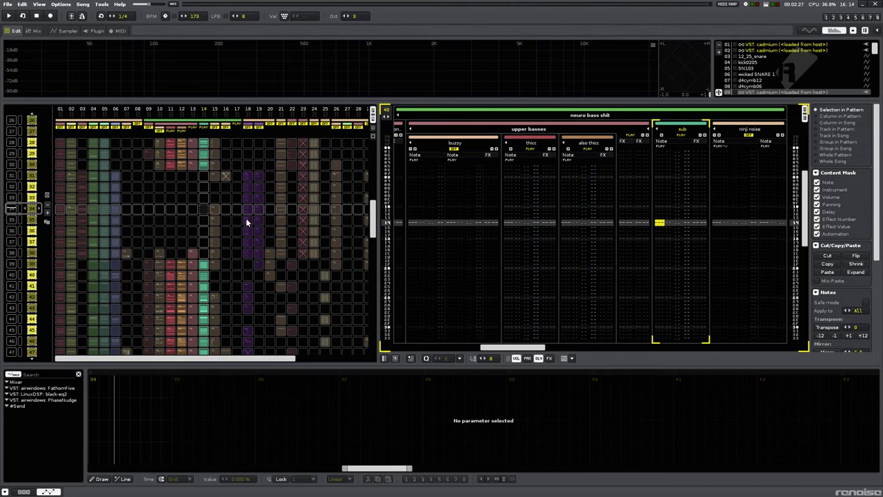
{"action": "left_click", "coordinate": [246, 219]}
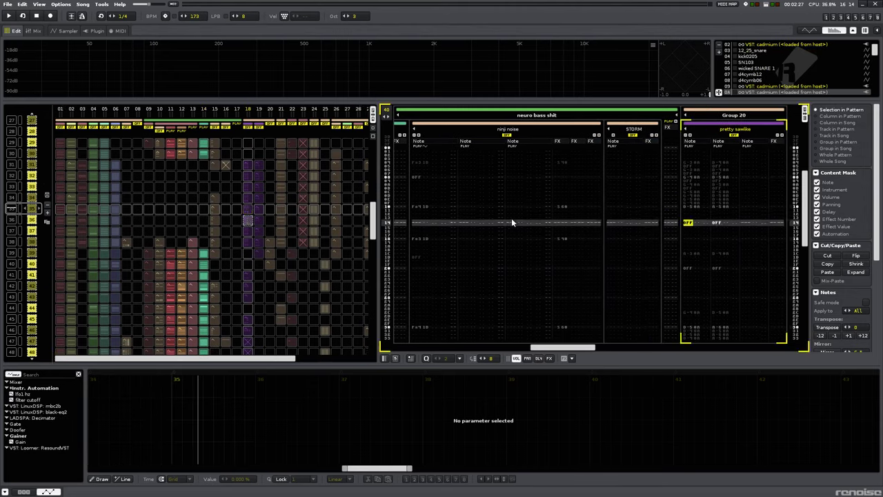
{"action": "key", "text": "space"}
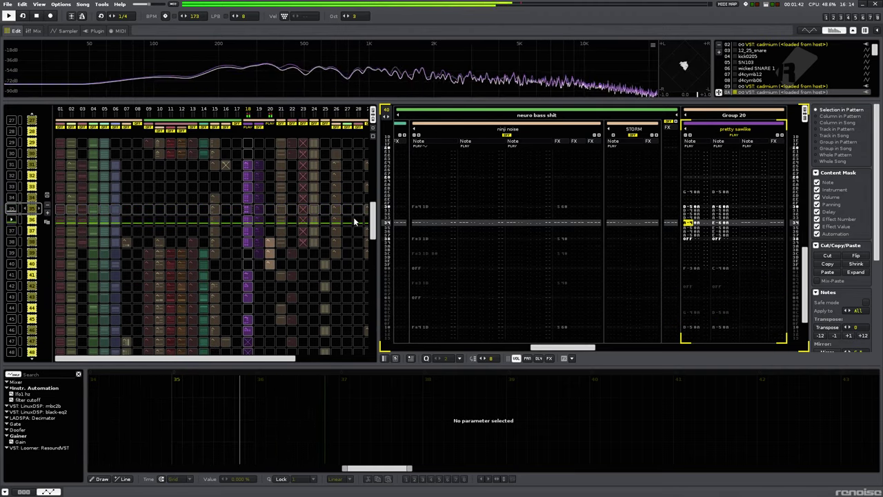
{"action": "double_click", "coordinate": [760, 89]}
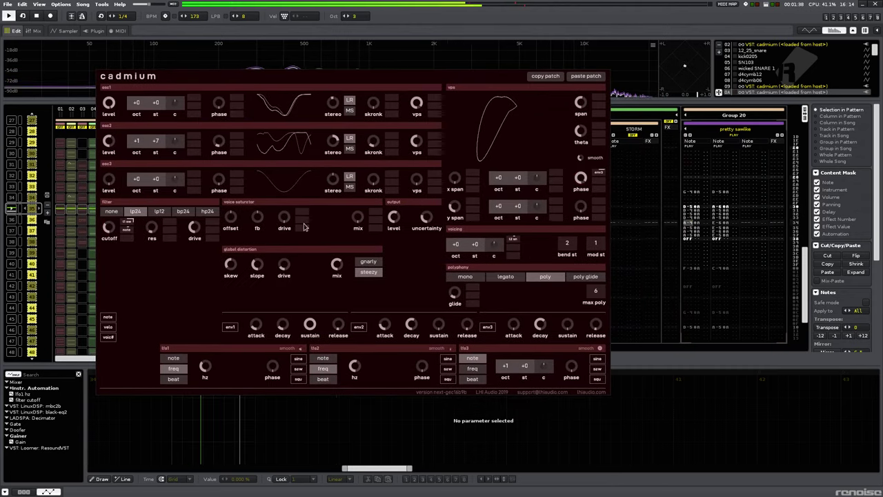
{"action": "left_click", "coordinate": [113, 211]}
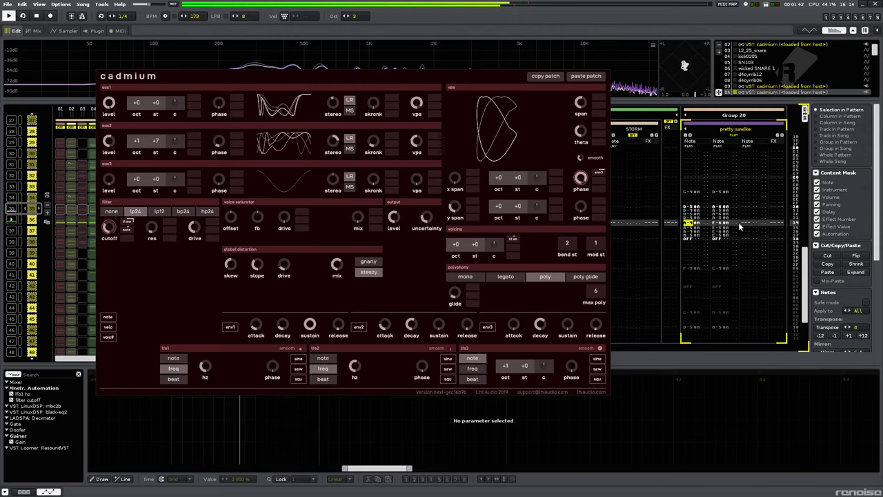
{"action": "left_click", "coordinate": [686, 223]}
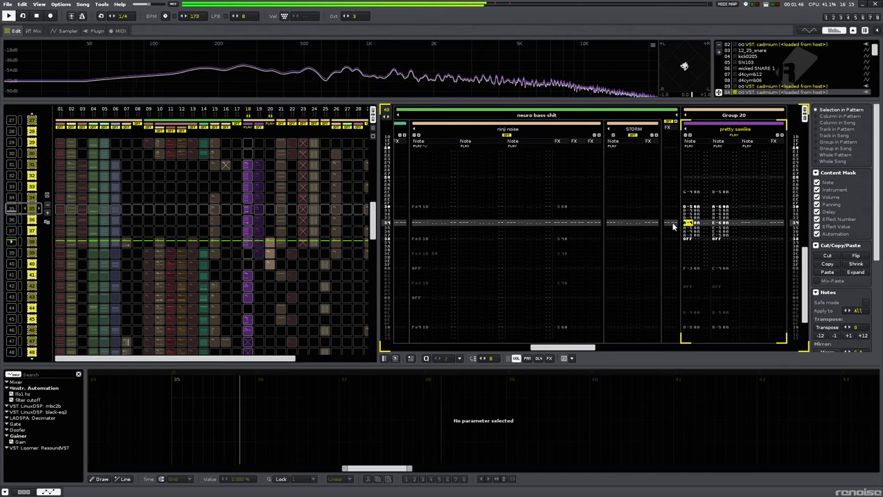
Solo the sawlike backup track, play it from pattern 35 and examine its cadmium synth patch.
{"action": "left_click", "coordinate": [262, 211]}
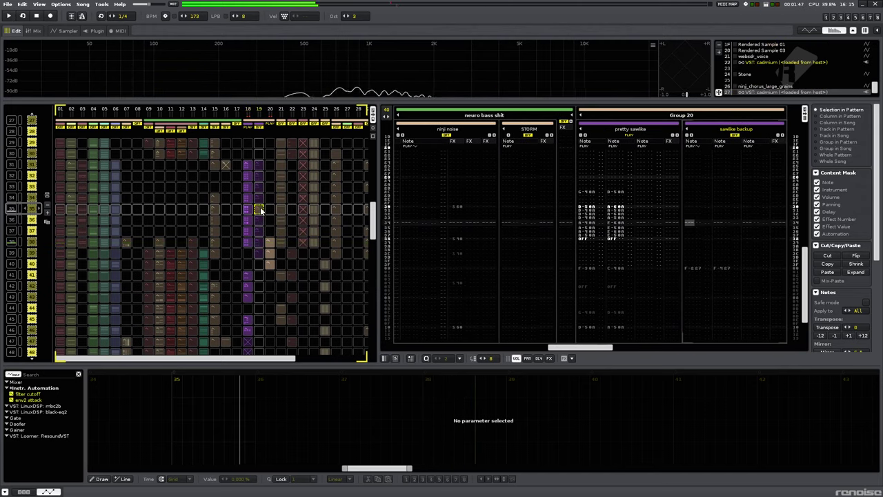
{"action": "key", "text": "space"}
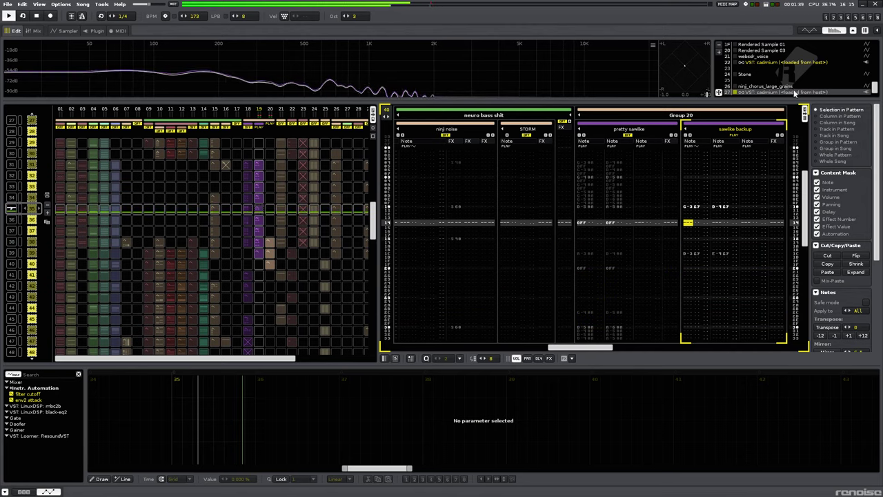
{"action": "double_click", "coordinate": [792, 91]}
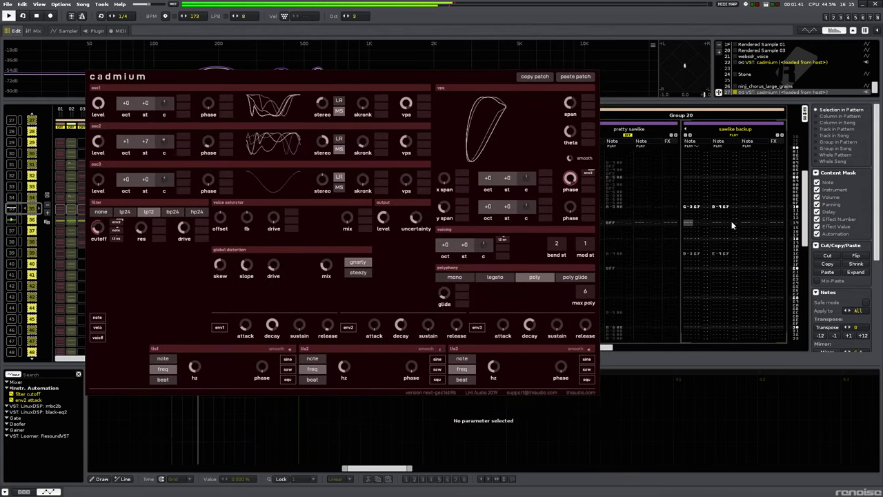
{"action": "left_click", "coordinate": [734, 224]}
{"action": "key", "text": "alt+F4"}
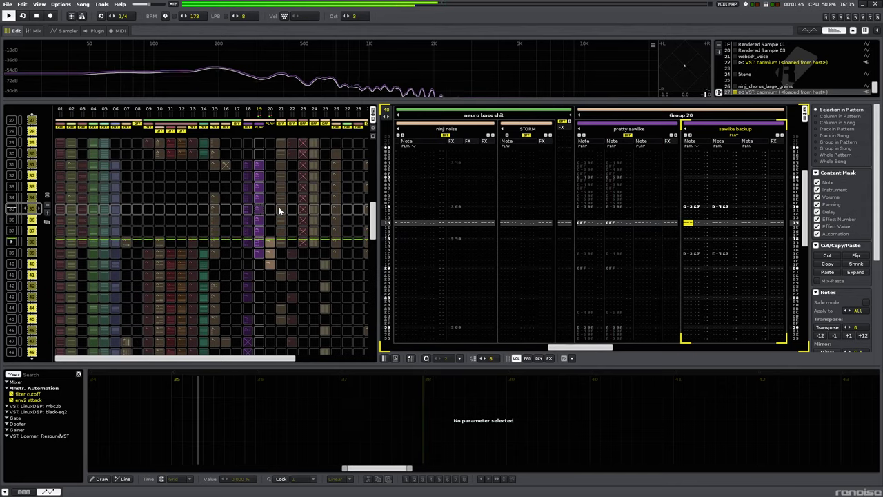
Play Track 24 soloed from pattern 35 and view the first track in Group 29.
{"action": "left_click", "coordinate": [313, 209]}
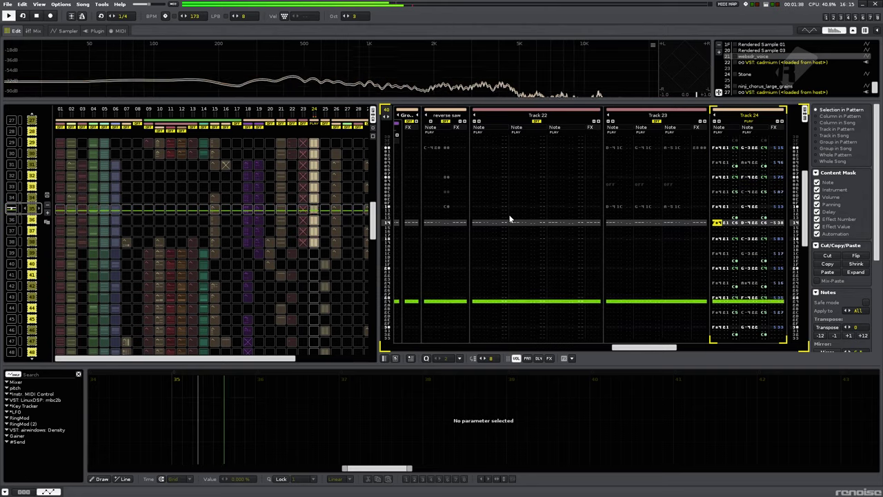
{"action": "scroll", "coordinate": [296, 220], "scroll_direction": "right", "scroll_amount": 4}
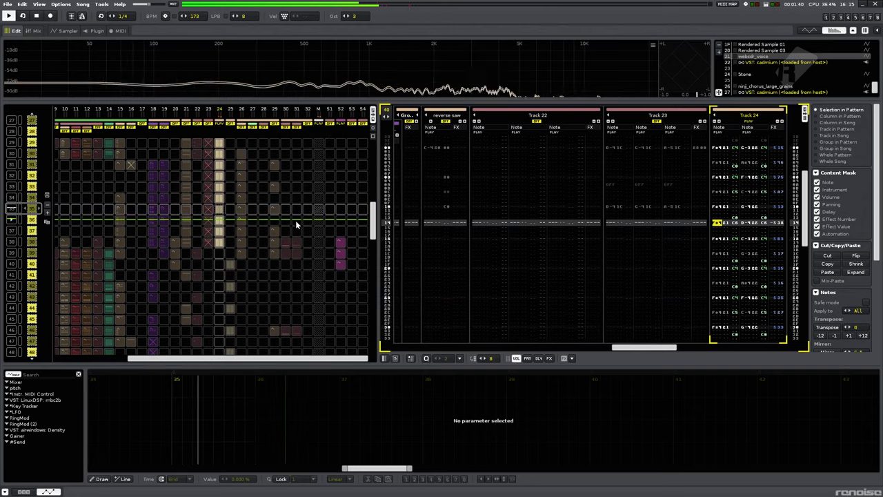
{"action": "left_click", "coordinate": [246, 208]}
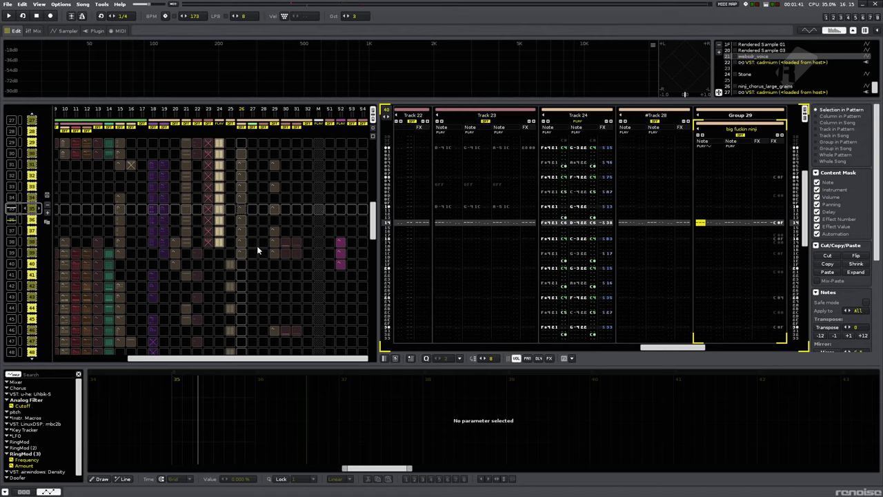
{"action": "scroll", "coordinate": [256, 245], "scroll_direction": "left", "scroll_amount": 4}
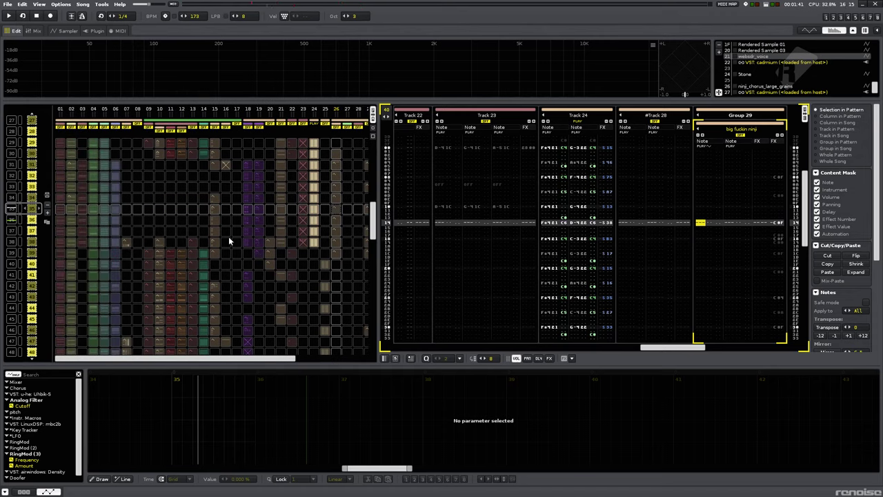
Solo the beter drums group and play it from pattern 38.
{"action": "left_click", "coordinate": [137, 208]}
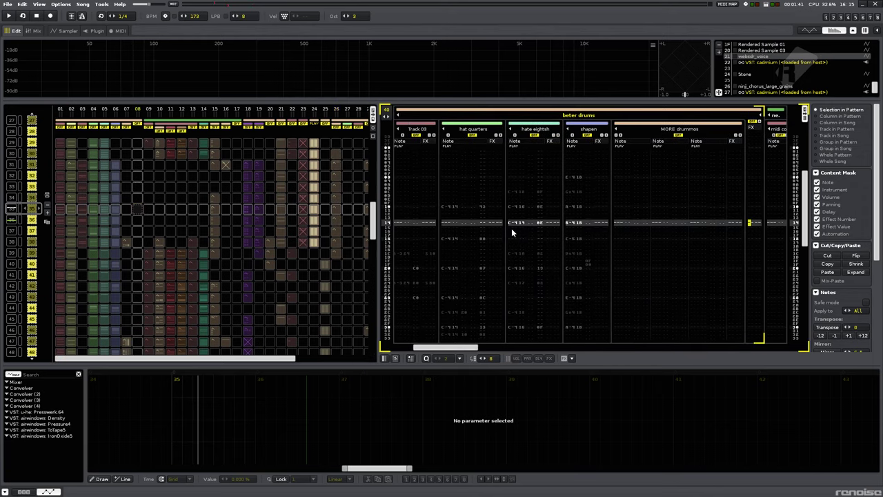
{"action": "key", "text": "backslash"}
{"action": "scroll", "coordinate": [144, 226], "scroll_direction": "up", "scroll_amount": 6}
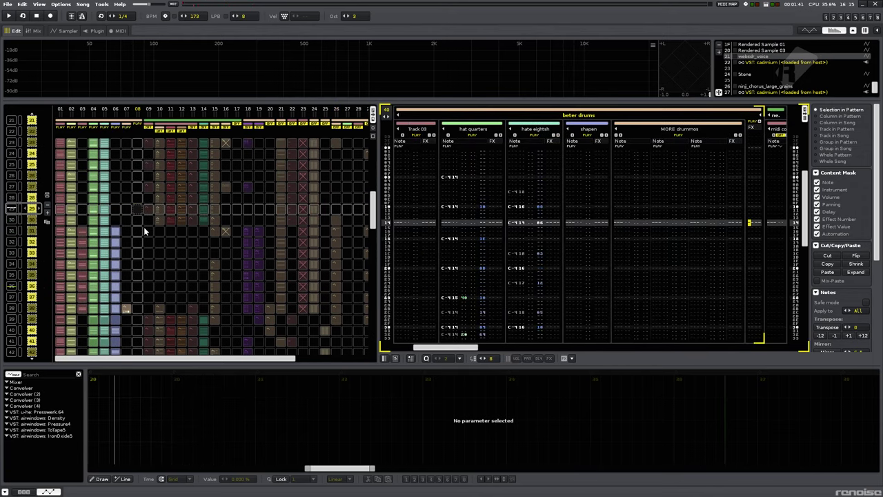
{"action": "key", "text": "ctrl+Down"}
{"action": "key", "text": "ctrl+Down"}
{"action": "key", "text": "ctrl+Down"}
{"action": "key", "text": "ctrl+Down"}
{"action": "key", "text": "ctrl+Down"}
{"action": "key", "text": "ctrl+Down"}
{"action": "key", "text": "ctrl+Down"}
{"action": "key", "text": "ctrl+Down"}
{"action": "key", "text": "ctrl+Down"}
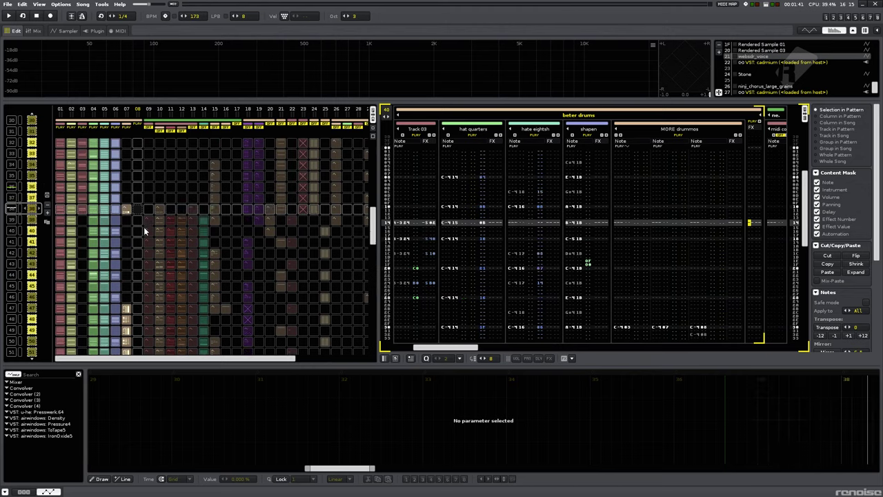
{"action": "key", "text": "space"}
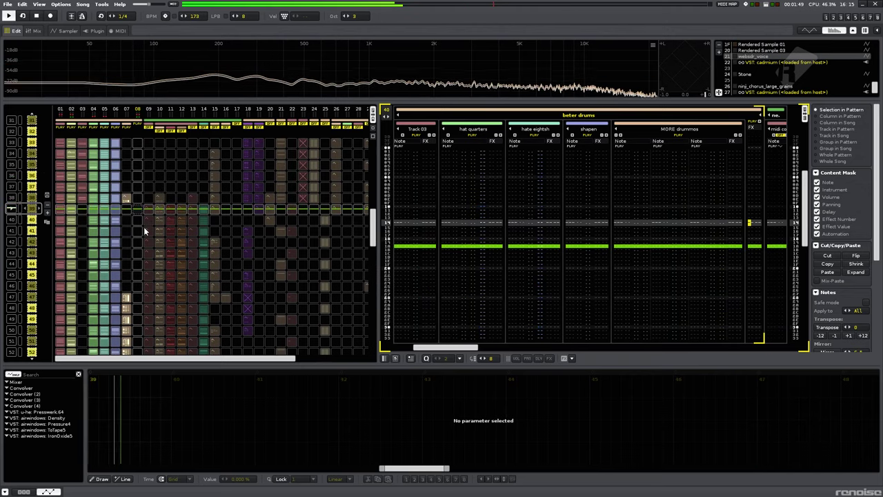
View the kick track among the soloed beter drums and replay the drums from pattern 38.
{"action": "left_click", "coordinate": [62, 211]}
{"action": "middle_click", "coordinate": [518, 215]}
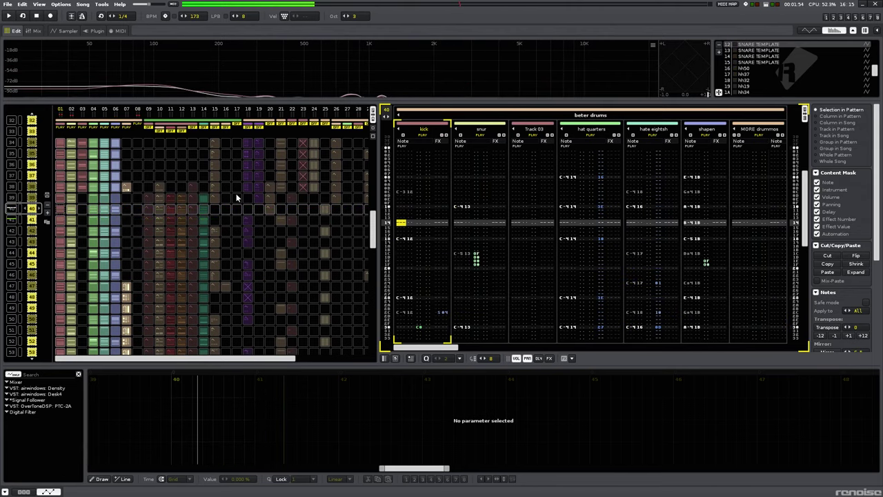
{"action": "scroll", "coordinate": [236, 193], "scroll_direction": "up", "scroll_amount": 5}
{"action": "key", "text": "space"}
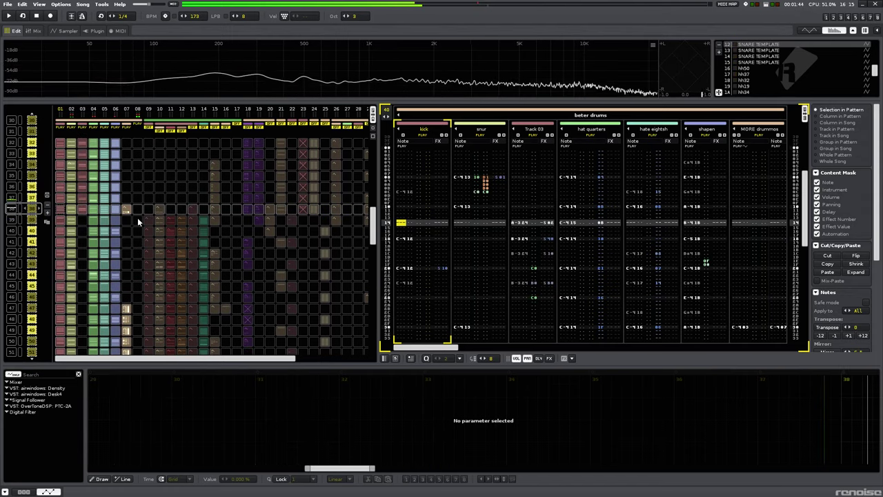
Play the drums from pattern 47 and examine the notes of the MORE drummos track.
{"action": "left_click", "coordinate": [118, 210]}
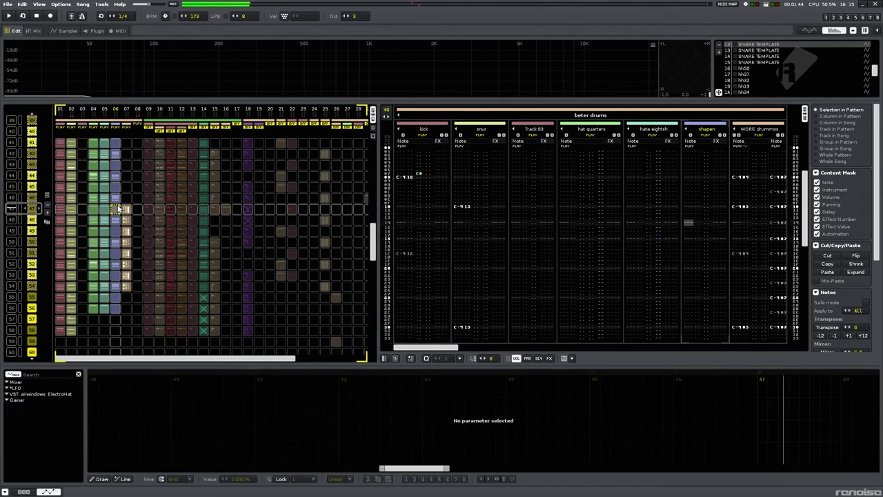
{"action": "left_click", "coordinate": [125, 209]}
{"action": "key", "text": "space"}
{"action": "middle_click", "coordinate": [625, 215]}
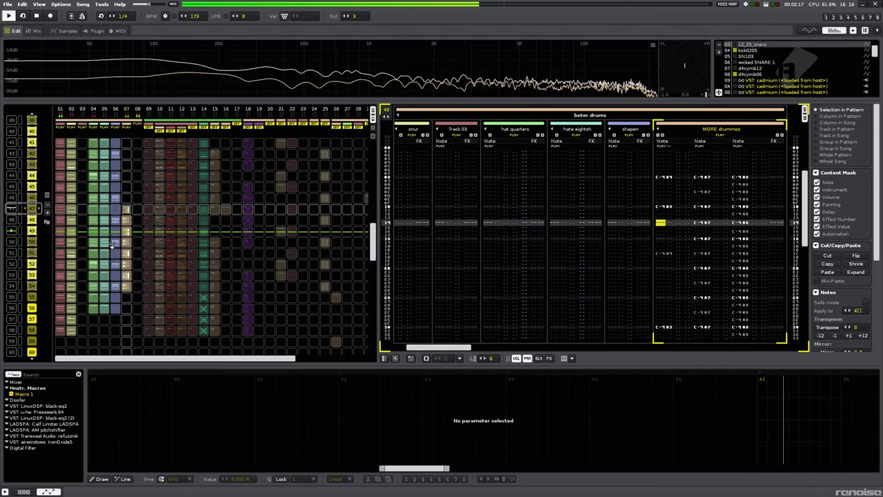
{"action": "scroll", "coordinate": [112, 243], "scroll_direction": "up", "scroll_amount": 4}
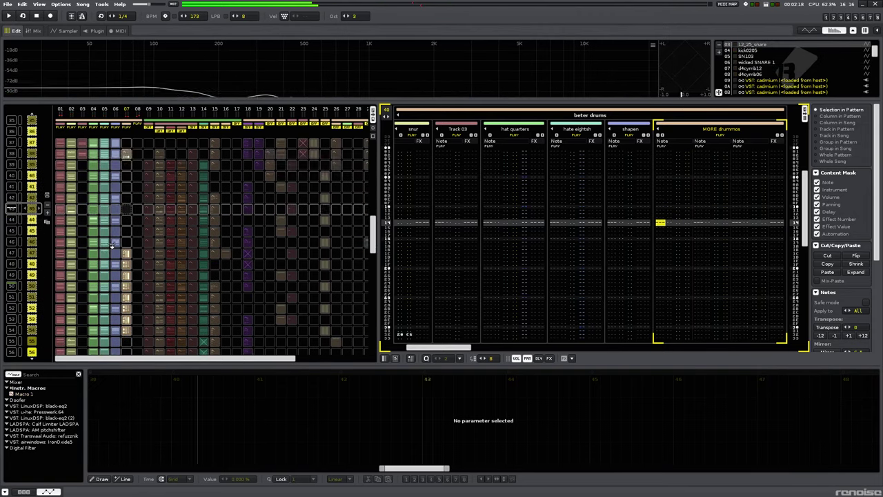
{"action": "scroll", "coordinate": [60, 250], "scroll_direction": "down", "scroll_amount": 4}
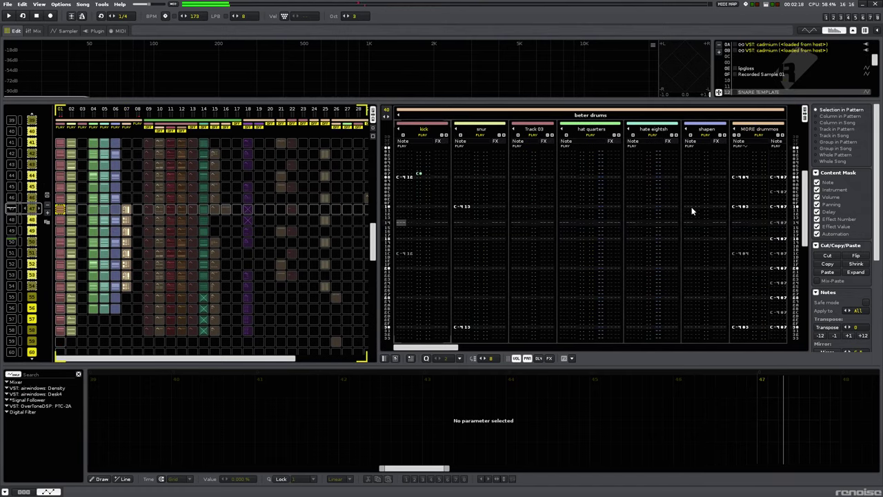
Solo the kick track, check the recording status, and view the kick instrument's layered samples.
{"action": "key", "text": "backslash"}
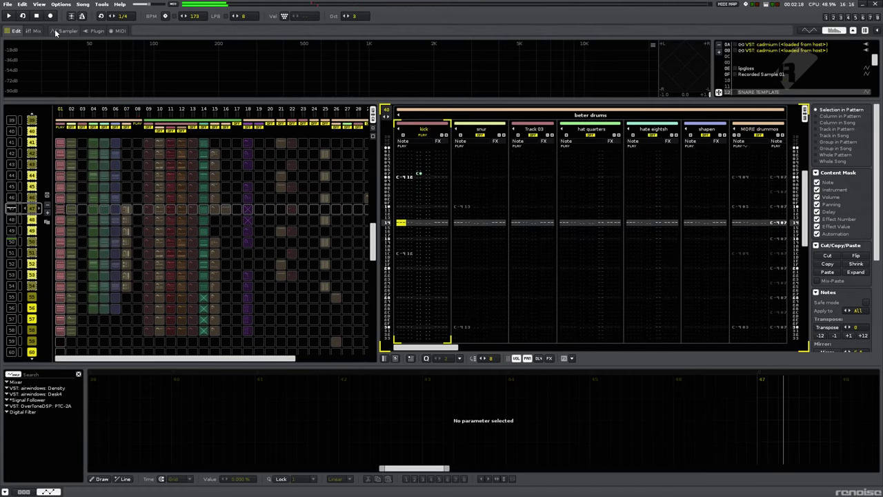
{"action": "key", "text": "super+1"}
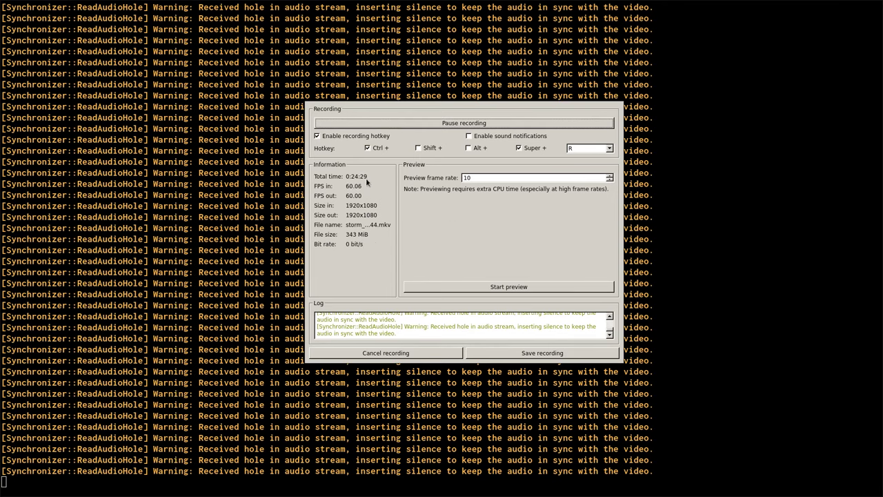
{"action": "key", "text": "super+1"}
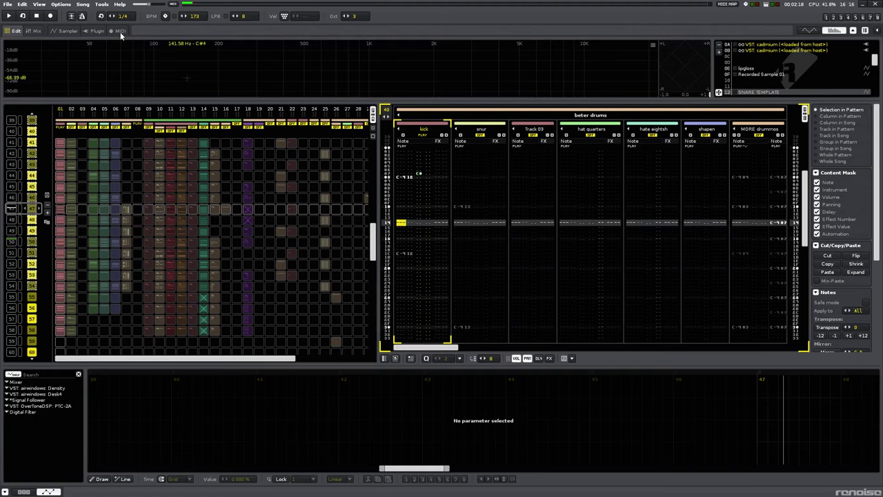
{"action": "left_click", "coordinate": [68, 31]}
{"action": "scroll", "coordinate": [36, 187], "scroll_direction": "down", "scroll_amount": 1}
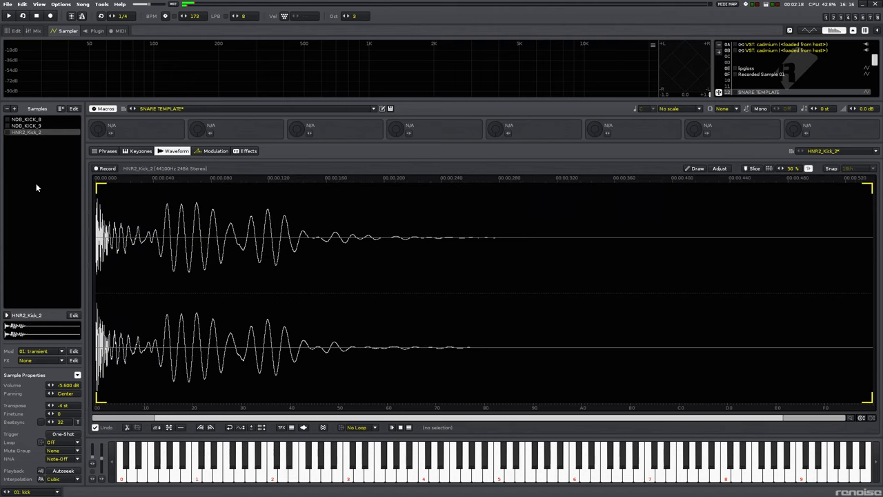
{"action": "left_click", "coordinate": [14, 31]}
Solo the snur track and view its layered snare samples and their modulation sets.
{"action": "left_click", "coordinate": [456, 219]}
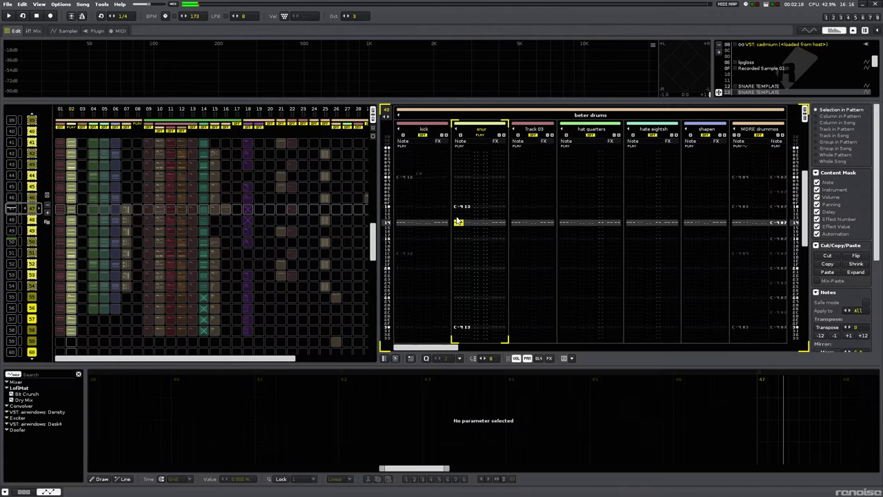
{"action": "left_click", "coordinate": [61, 31]}
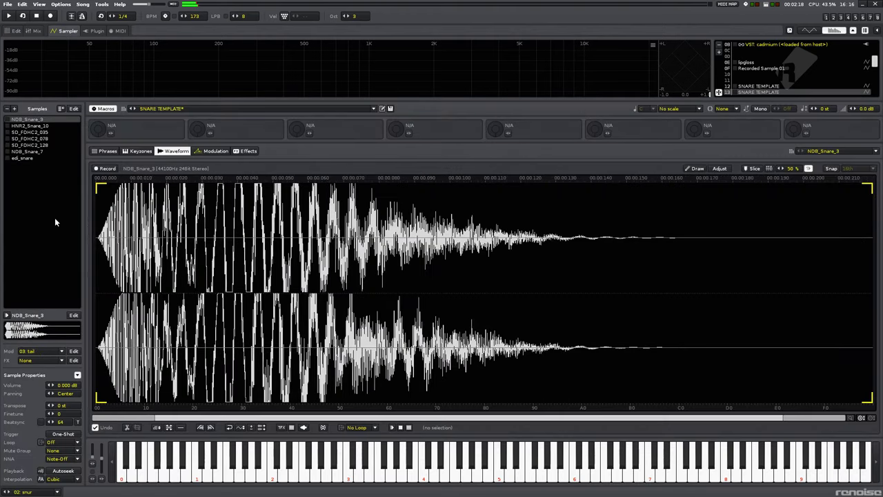
{"action": "left_click", "coordinate": [211, 152]}
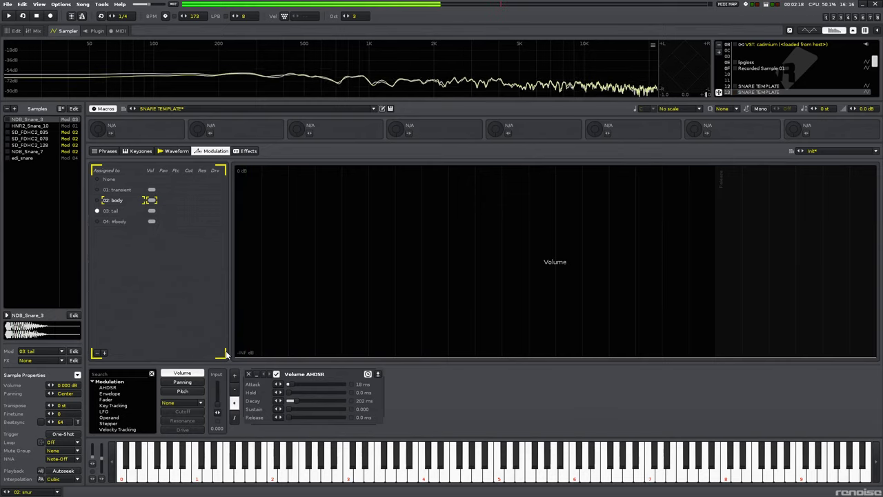
Undo the volume input changes on the snare's modulation sets, checking transient, body and tail.
{"action": "key", "text": "ctrl+z"}
{"action": "left_click", "coordinate": [151, 189]}
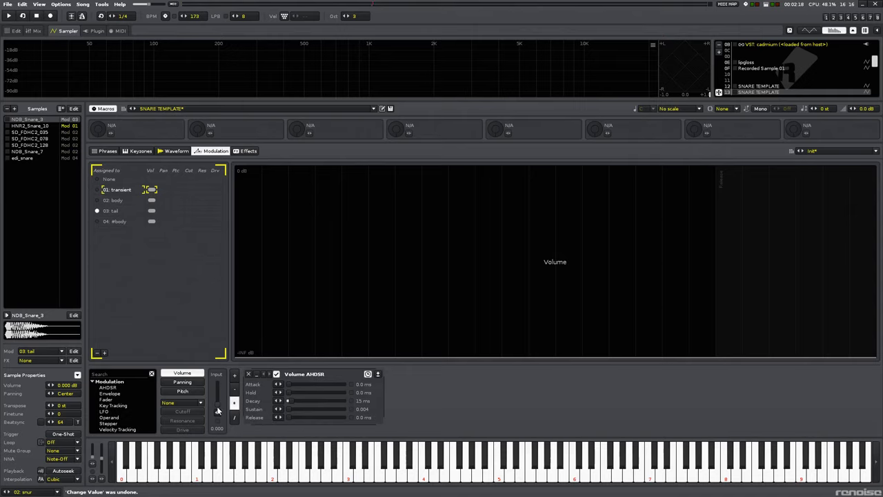
{"action": "left_click", "coordinate": [151, 200]}
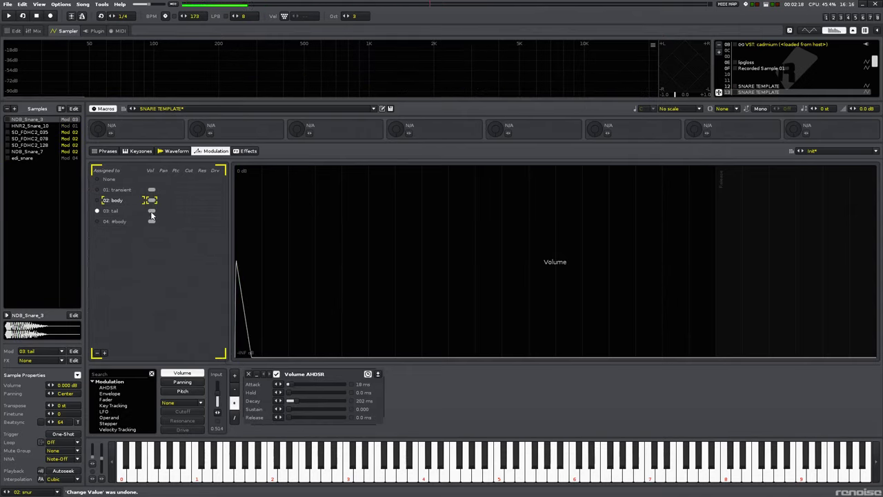
{"action": "left_click", "coordinate": [151, 210]}
{"action": "left_click", "coordinate": [147, 190]}
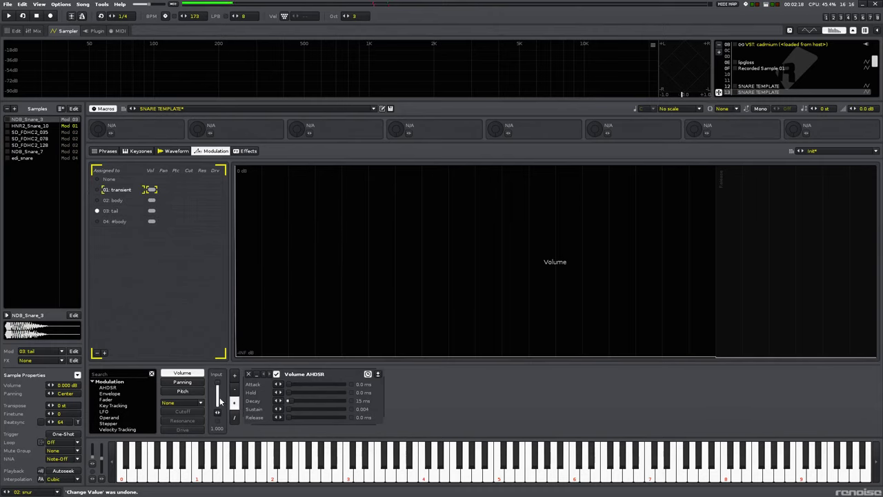
Play the snare while comparing the volume envelopes of its transient, body and tail modulation sets.
{"action": "left_click_drag", "start_coordinate": [219, 404], "coordinate": [218, 414]}
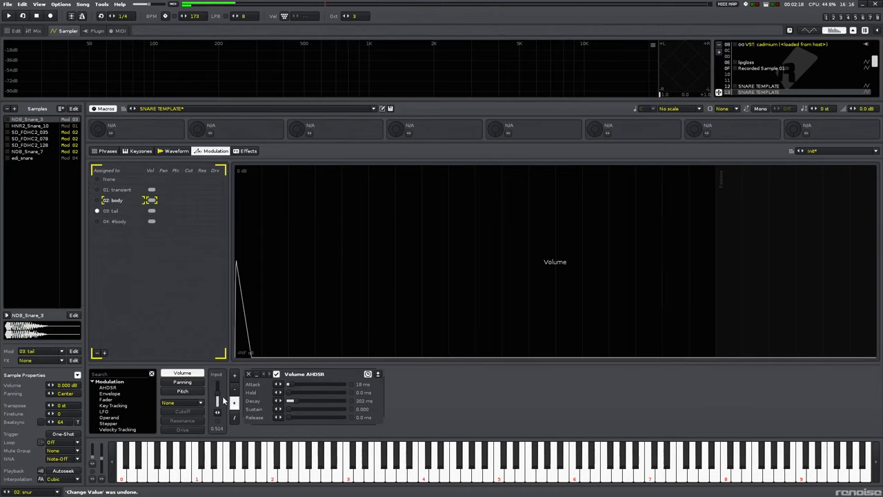
{"action": "key", "text": "q"}
{"action": "left_click", "coordinate": [153, 211]}
{"action": "key", "text": "q"}
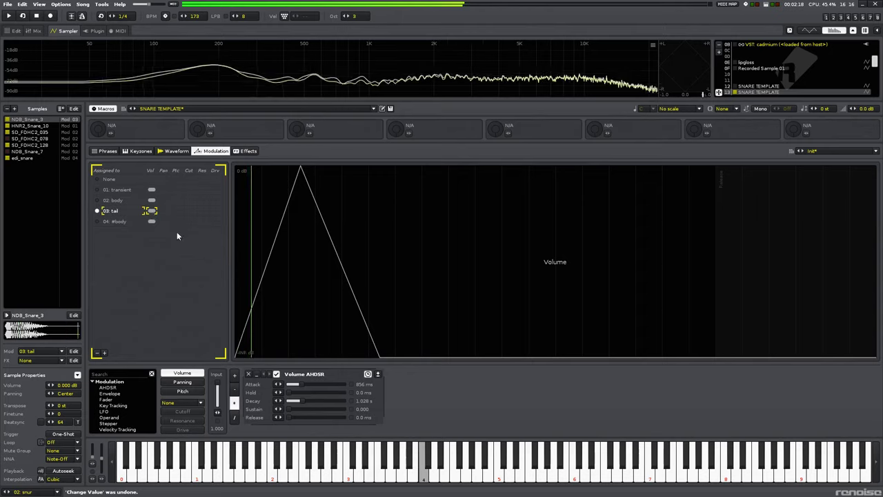
{"action": "key", "text": "q"}
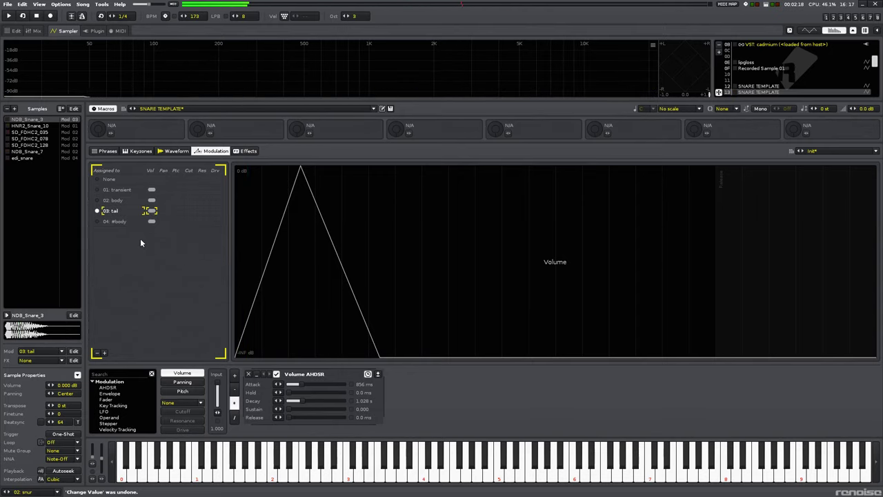
{"action": "left_click", "coordinate": [147, 201]}
{"action": "left_click", "coordinate": [151, 189]}
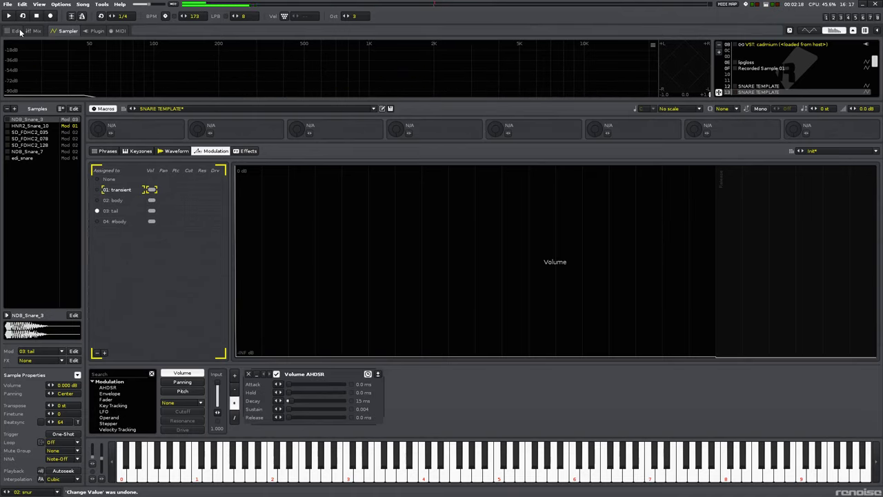
Examine the #body volume envelope of the edi_snare sample and audition the snare several times.
{"action": "scroll", "coordinate": [28, 191], "scroll_direction": "down", "scroll_amount": 6}
{"action": "scroll", "coordinate": [28, 192], "scroll_direction": "up", "scroll_amount": 6}
{"action": "scroll", "coordinate": [28, 192], "scroll_direction": "down", "scroll_amount": 6}
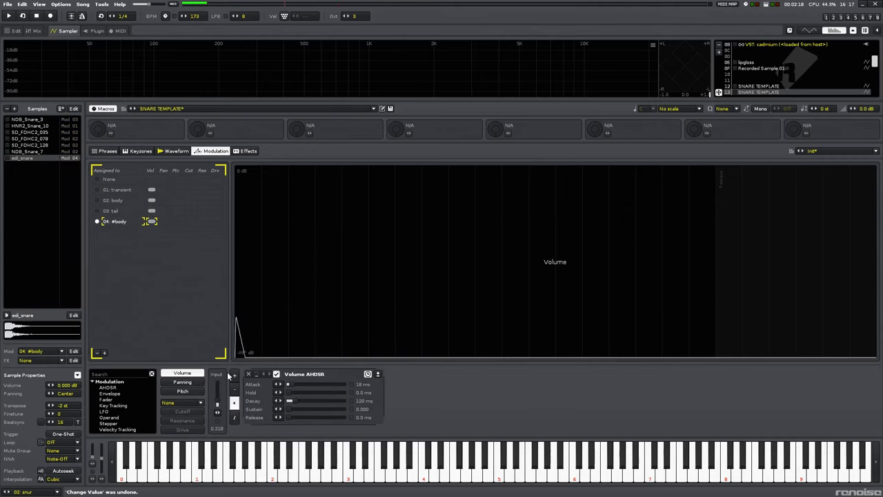
{"action": "key", "text": "q"}
{"action": "key", "text": "q"}
{"action": "key", "text": "q"}
{"action": "scroll", "coordinate": [46, 211], "scroll_direction": "up", "scroll_amount": 6}
Show the snare sample waveforms and audition the instrument while browsing from NDB_Snare_3 to SD_FDHC2_035.
{"action": "left_click", "coordinate": [172, 151]}
{"action": "key", "text": "q"}
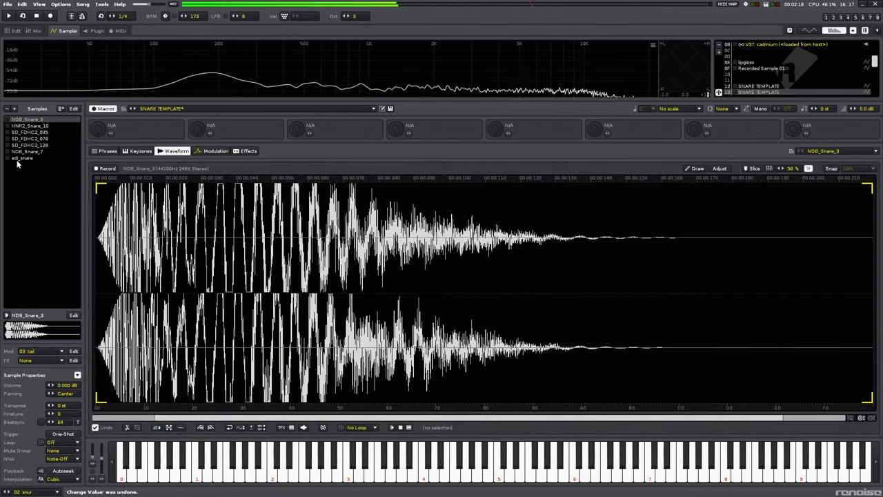
{"action": "scroll", "coordinate": [17, 163], "scroll_direction": "down", "scroll_amount": 1}
{"action": "key", "text": "q"}
{"action": "scroll", "coordinate": [18, 163], "scroll_direction": "down", "scroll_amount": 2}
{"action": "key", "text": "q"}
{"action": "scroll", "coordinate": [17, 164], "scroll_direction": "up", "scroll_amount": 1}
{"action": "key", "text": "q"}
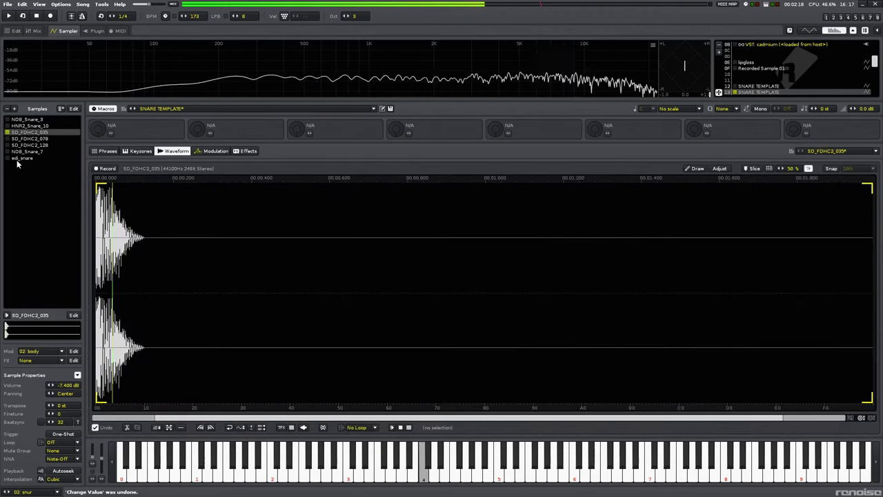
Browse the remaining snare waveforms down to edi_snare and return to NDB_Snare_7.
{"action": "key", "text": "Down"}
{"action": "key", "text": "Down"}
{"action": "key", "text": "Down"}
{"action": "key", "text": "Down"}
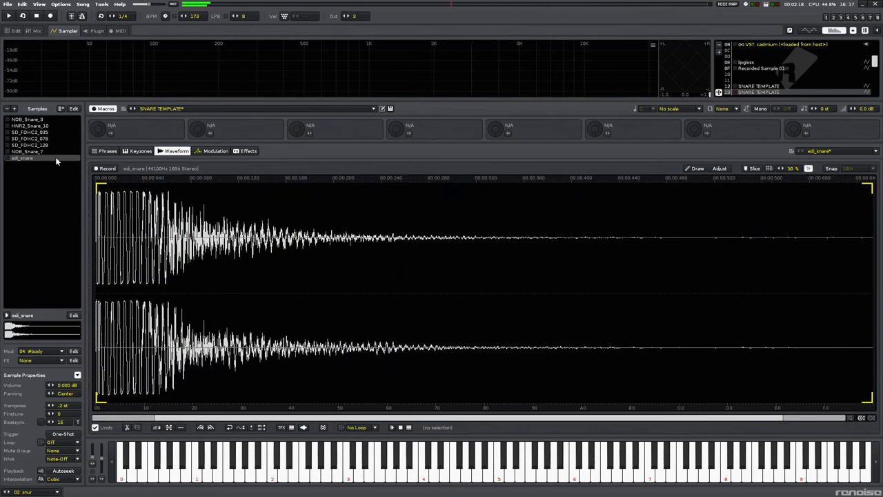
{"action": "key", "text": "Up"}
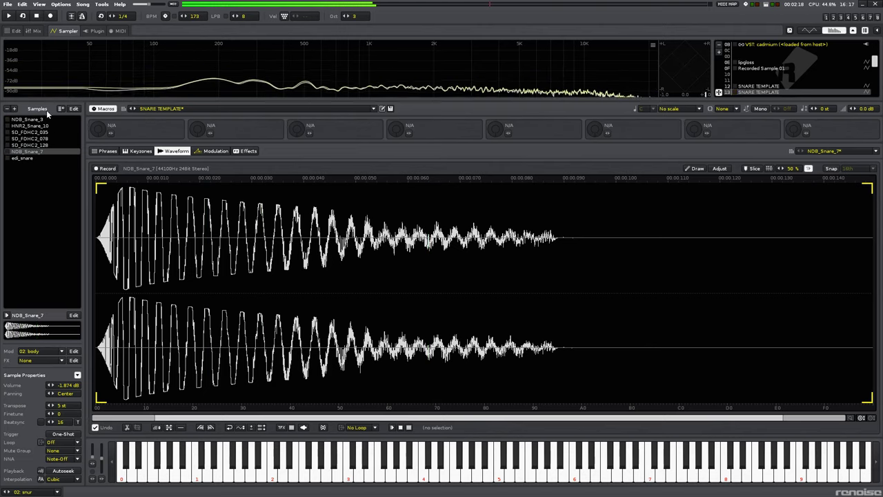
Solo the kick track, view its sample waveforms and audition the layered kick samples.
{"action": "left_click", "coordinate": [13, 30]}
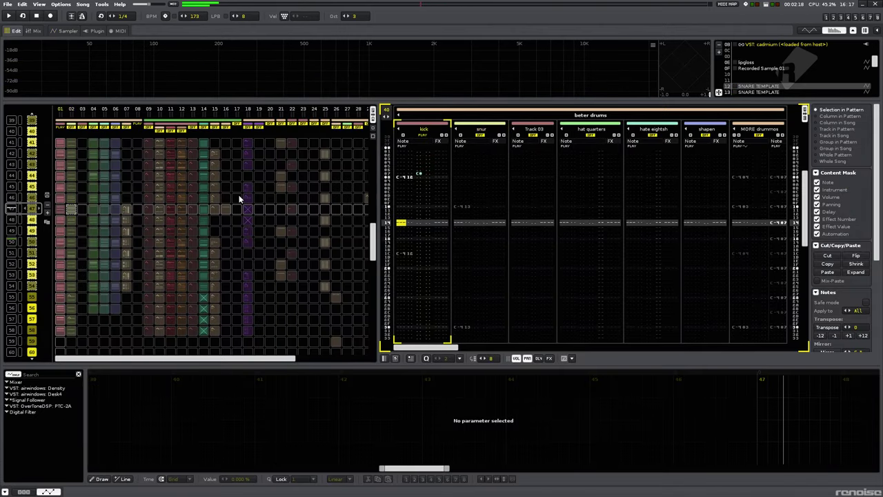
{"action": "left_click", "coordinate": [68, 31]}
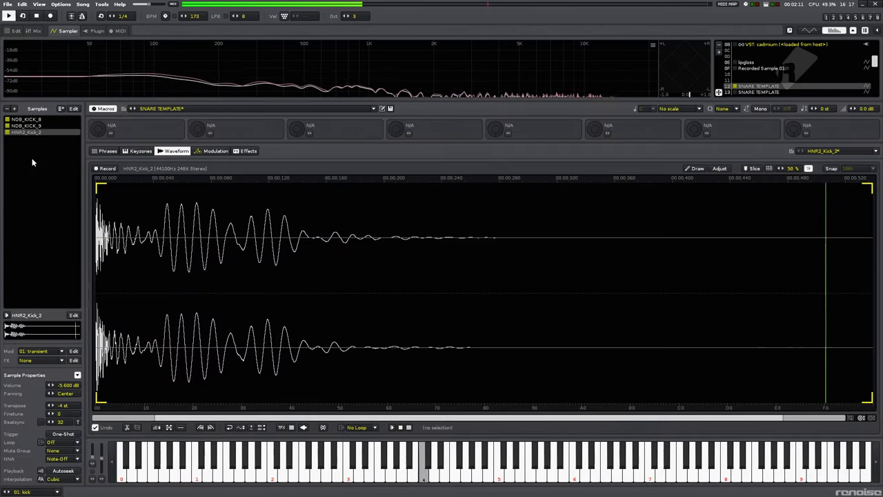
{"action": "key", "text": "q"}
{"action": "key", "text": "Down"}
{"action": "key", "text": "q"}
{"action": "key", "text": "Down"}
{"action": "key", "text": "q"}
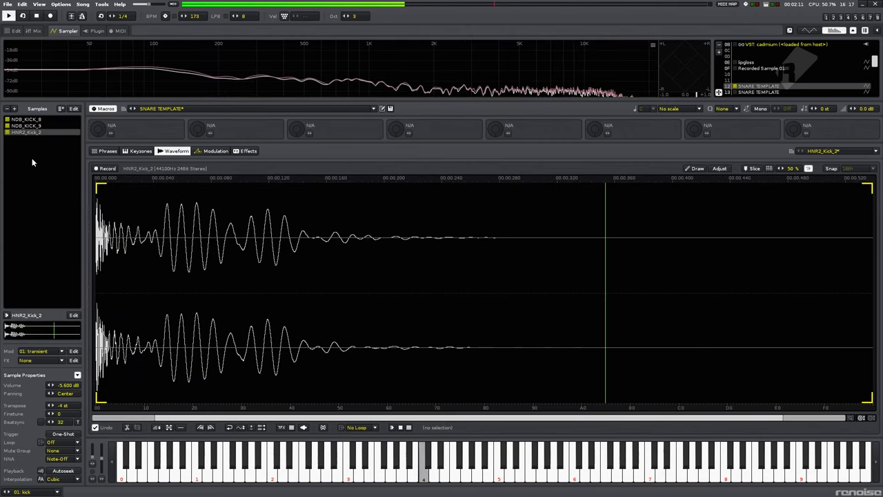
Play the soloed kick in pattern 48, stop, and go back to its C-4 note that carries the 09 effect value.
{"action": "left_click", "coordinate": [15, 31]}
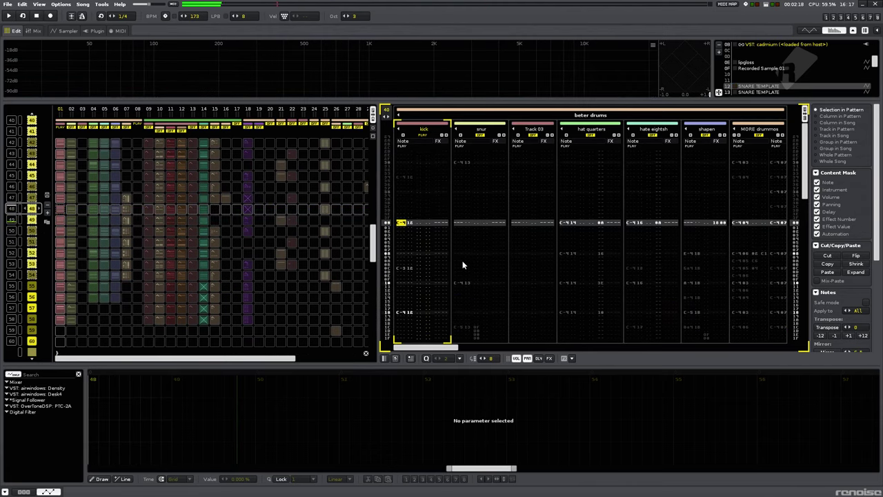
{"action": "key", "text": "space"}
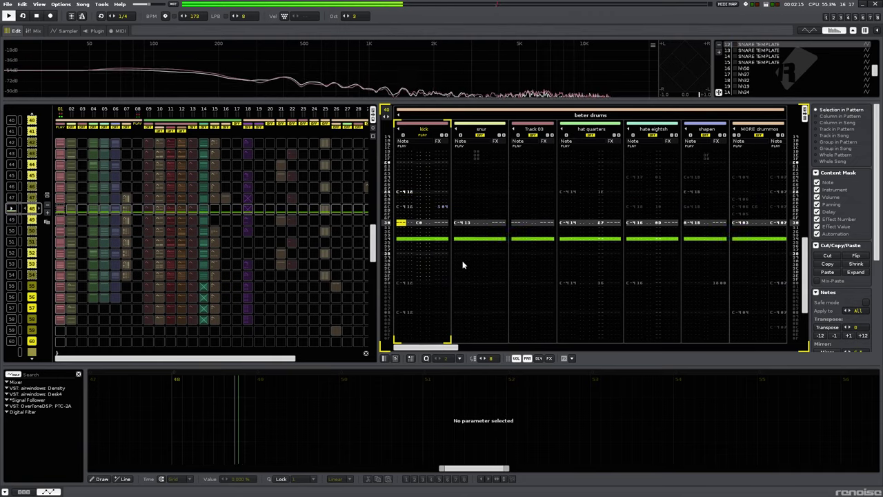
{"action": "key", "text": "space"}
{"action": "key", "text": "Up"}
{"action": "key", "text": "Up"}
{"action": "key", "text": "Up"}
{"action": "key", "text": "Up"}
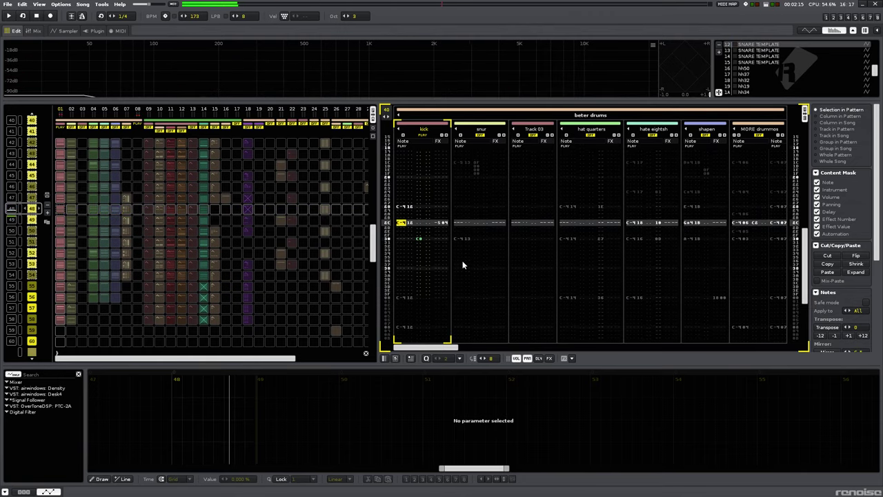
View the HNR2_Kick_2 sample waveform, play the soloed kick, and return to the pattern editor.
{"action": "left_click", "coordinate": [67, 31]}
{"action": "key", "text": "space"}
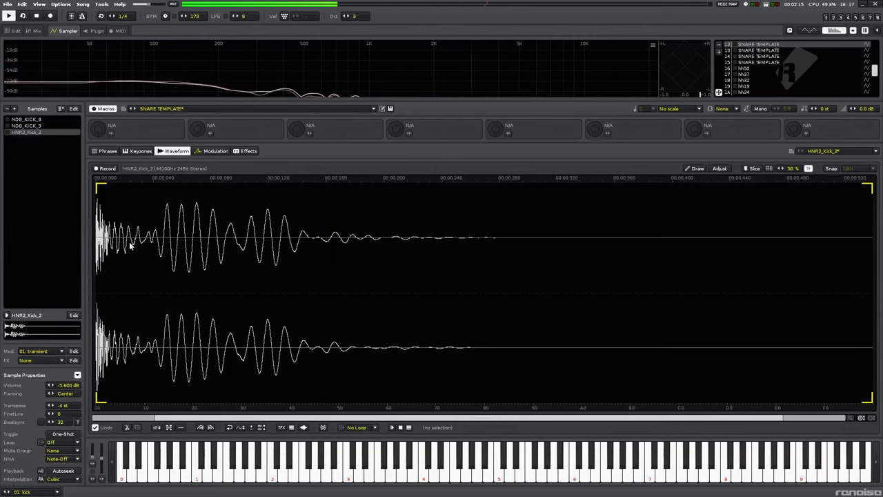
{"action": "left_click", "coordinate": [14, 31]}
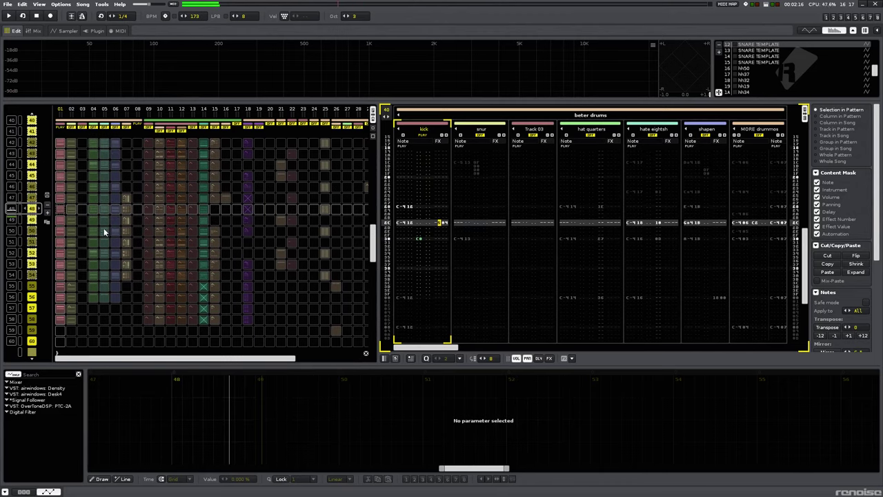
Solo the hat quarters track, view its Hat_3_SP waveform, and play it together with the hate eightsh and shapen tracks.
{"action": "left_click", "coordinate": [93, 201]}
{"action": "left_click", "coordinate": [549, 269]}
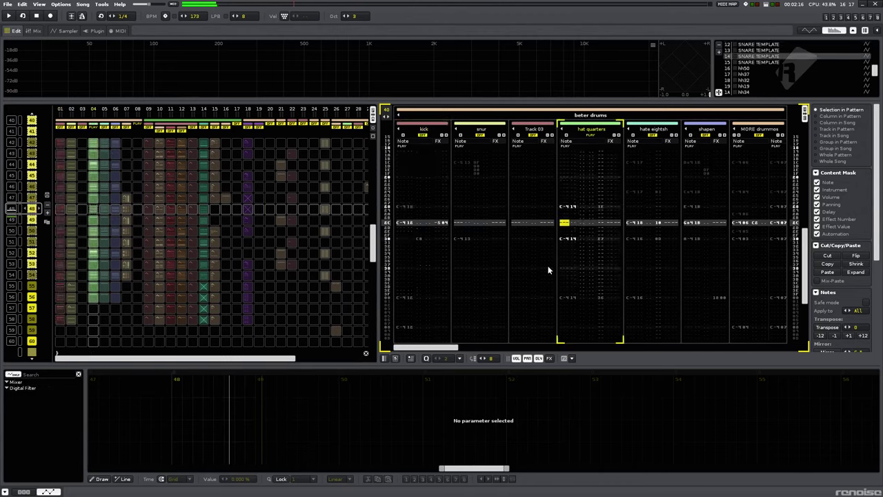
{"action": "left_click", "coordinate": [67, 31]}
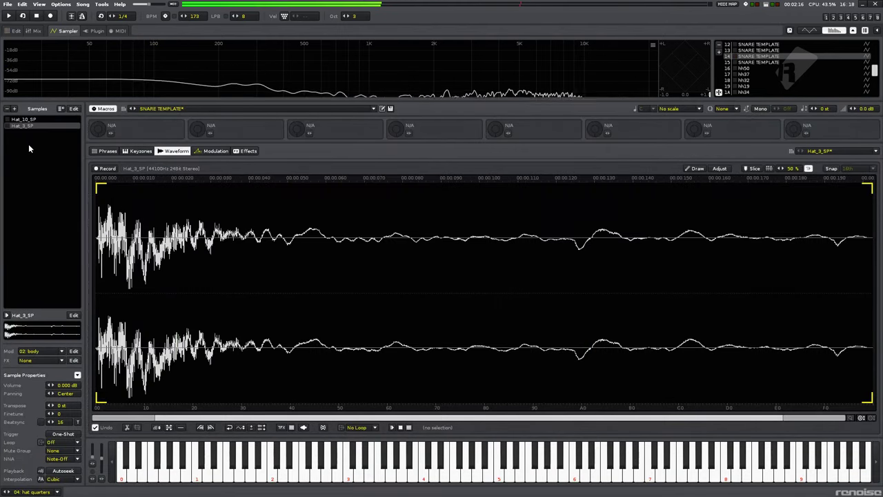
{"action": "key", "text": "space"}
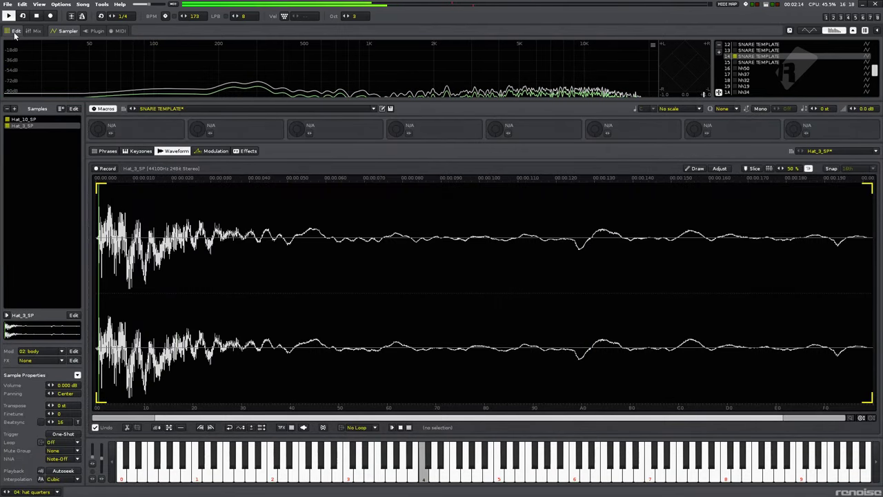
{"action": "left_click", "coordinate": [14, 32]}
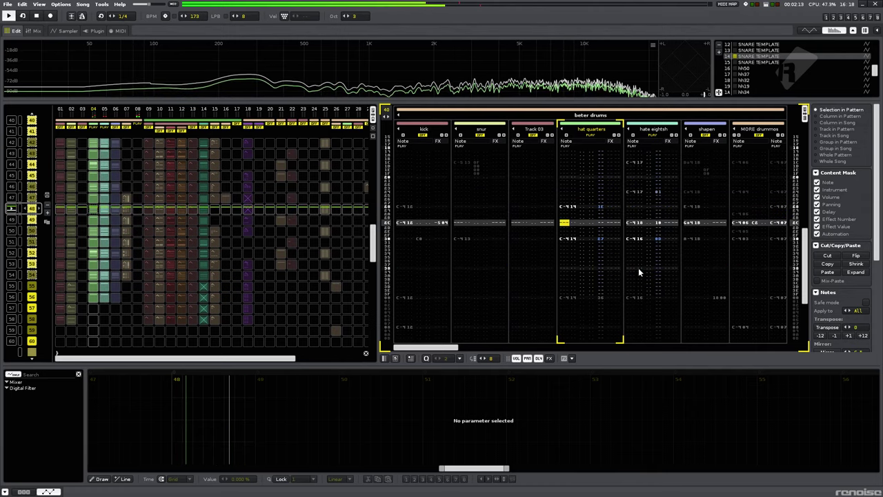
{"action": "key", "text": "space"}
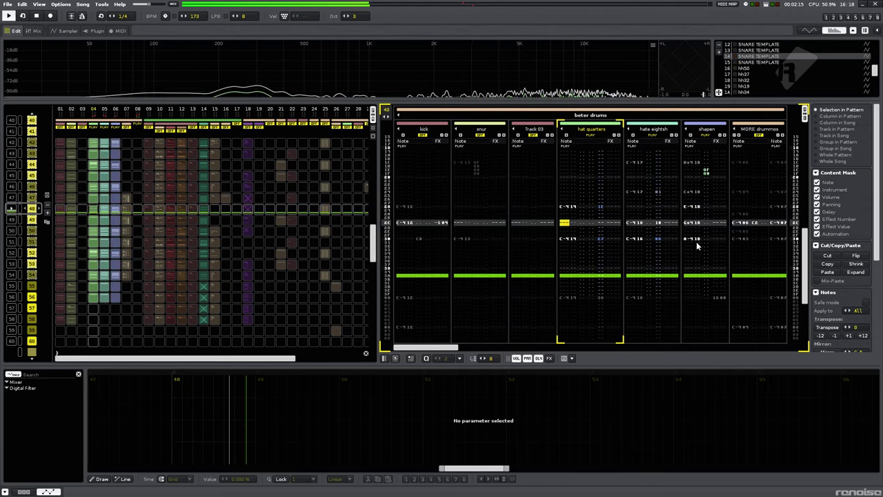
Solo and play the MORE drummos track, and look through its chain of effect devices.
{"action": "left_click", "coordinate": [714, 246]}
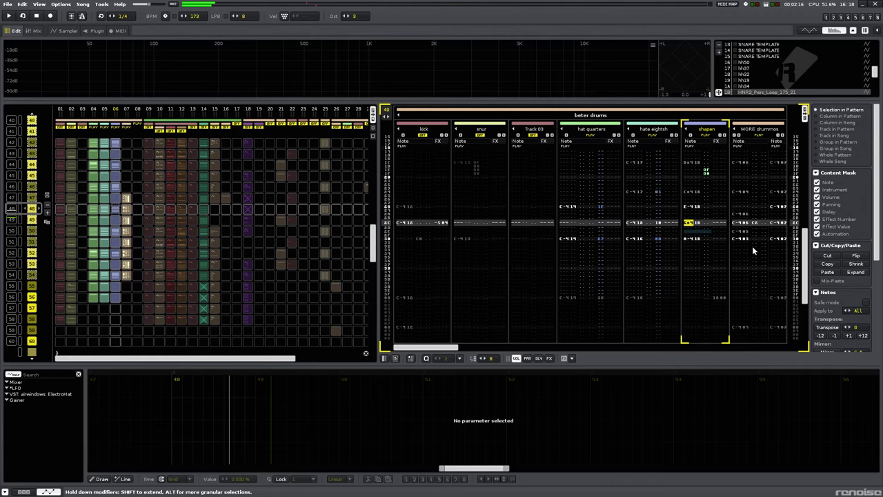
{"action": "left_click", "coordinate": [752, 249]}
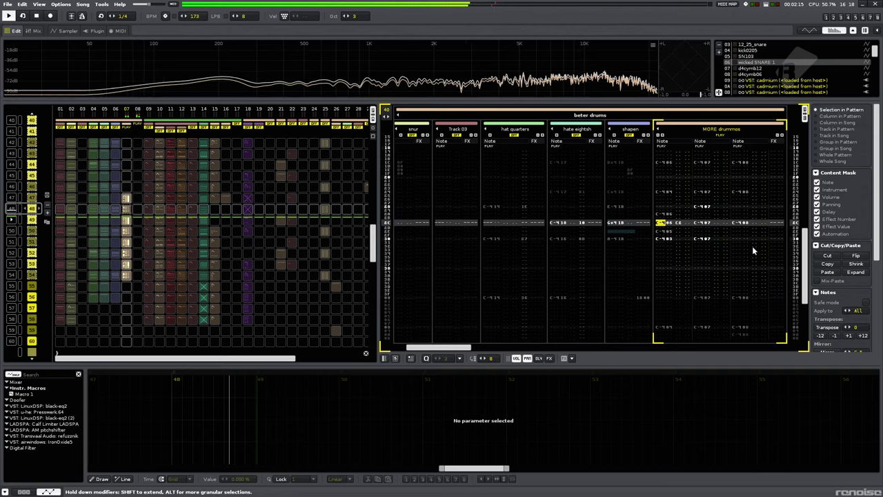
{"action": "left_click", "coordinate": [24, 491]}
{"action": "key", "text": "space"}
{"action": "left_click_drag", "start_coordinate": [181, 478], "coordinate": [673, 451]}
Solo the whole beter drums group, play it from pattern 48, and inspect its Convolver devices.
{"action": "left_click", "coordinate": [138, 232]}
{"action": "middle_click", "coordinate": [589, 326]}
{"action": "key", "text": "backslash"}
{"action": "key", "text": "space"}
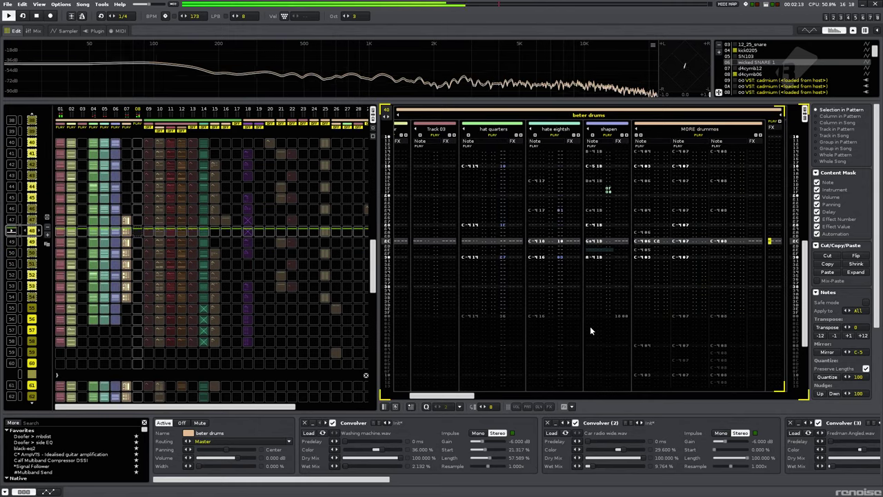
{"action": "left_click_drag", "start_coordinate": [317, 479], "coordinate": [544, 471]}
{"action": "left_click_drag", "start_coordinate": [543, 468], "coordinate": [316, 471]}
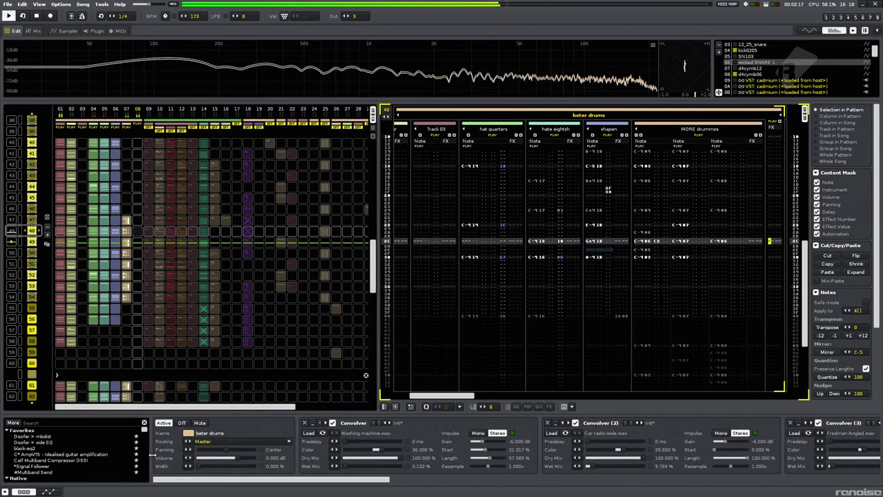
{"action": "key", "text": "space"}
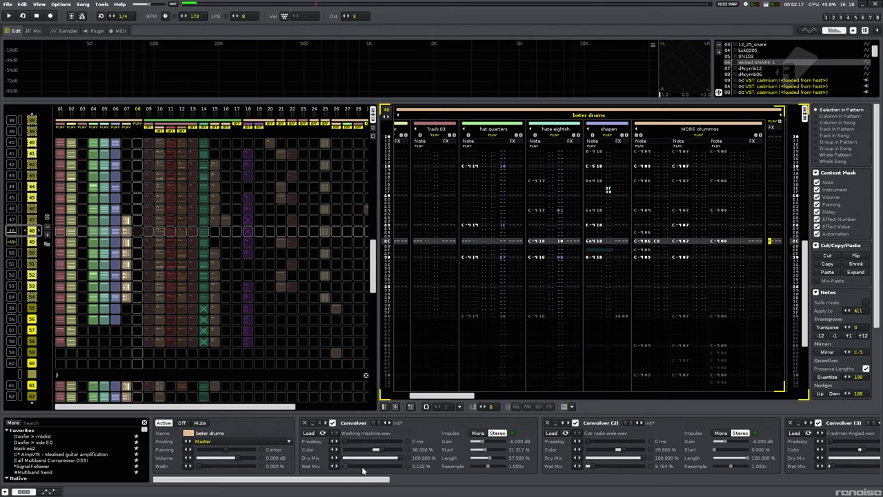
Bypass every effect on the beter drums group in the mixer, from IronOxide5 up to the first Convolver, and play the unprocessed drums.
{"action": "left_click", "coordinate": [35, 31]}
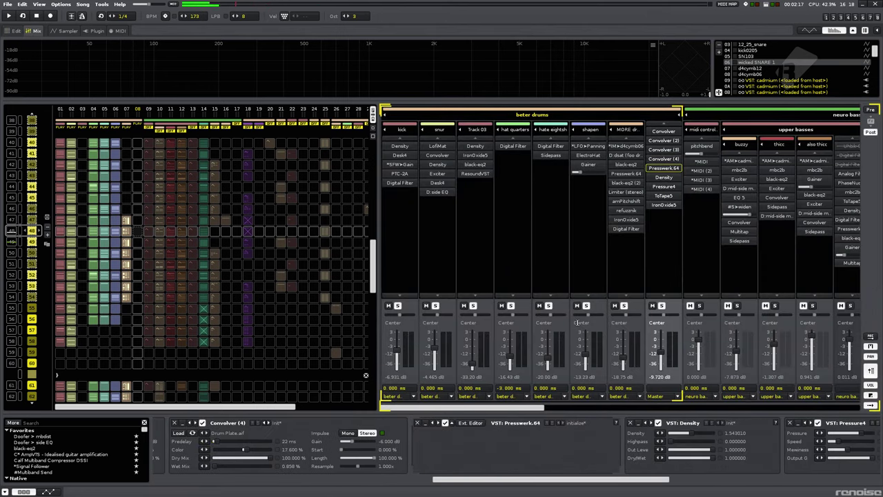
{"action": "key", "text": "Down"}
{"action": "key", "text": "Down"}
{"action": "key", "text": "Down"}
{"action": "key", "text": "Down"}
{"action": "key", "text": "Return"}
{"action": "key", "text": "Up"}
{"action": "key", "text": "Return"}
{"action": "key", "text": "Up"}
{"action": "key", "text": "Return"}
{"action": "key", "text": "Up"}
{"action": "key", "text": "Return"}
{"action": "key", "text": "Up"}
{"action": "key", "text": "Return"}
{"action": "key", "text": "Up"}
{"action": "key", "text": "Return"}
{"action": "key", "text": "Up"}
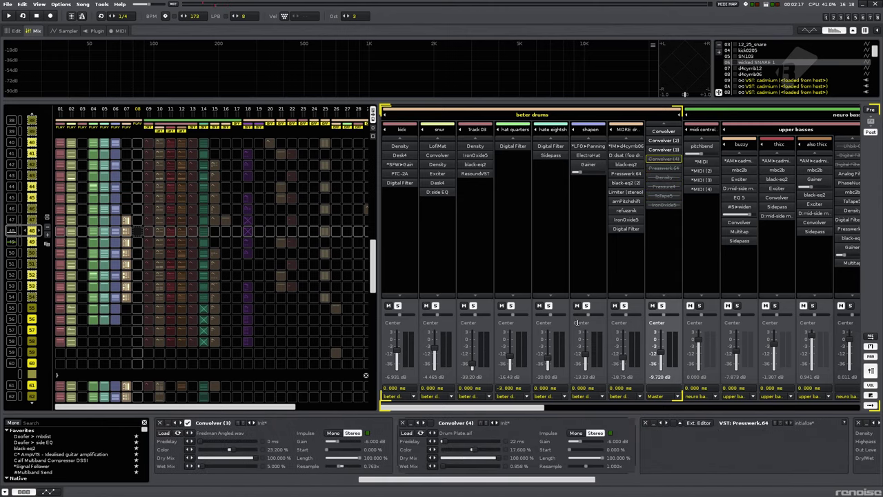
{"action": "key", "text": "Return"}
{"action": "key", "text": "Up"}
{"action": "key", "text": "Return"}
{"action": "key", "text": "Up"}
{"action": "key", "text": "space"}
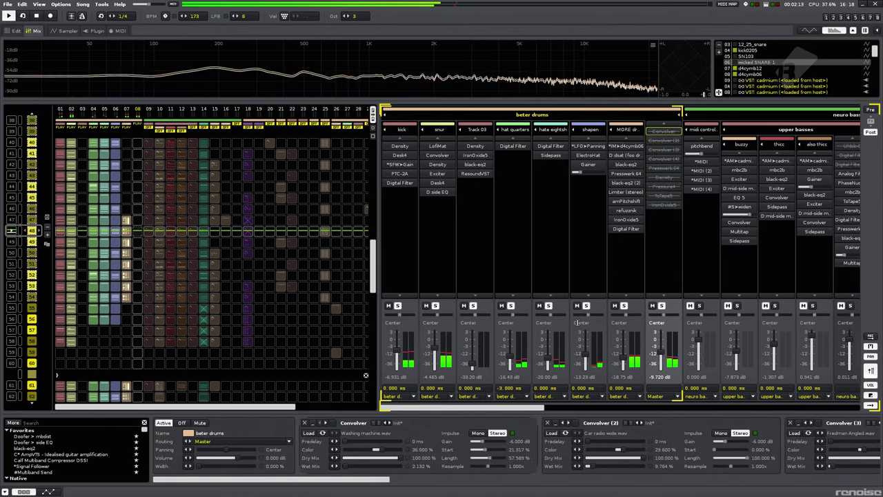
{"action": "key", "text": "space"}
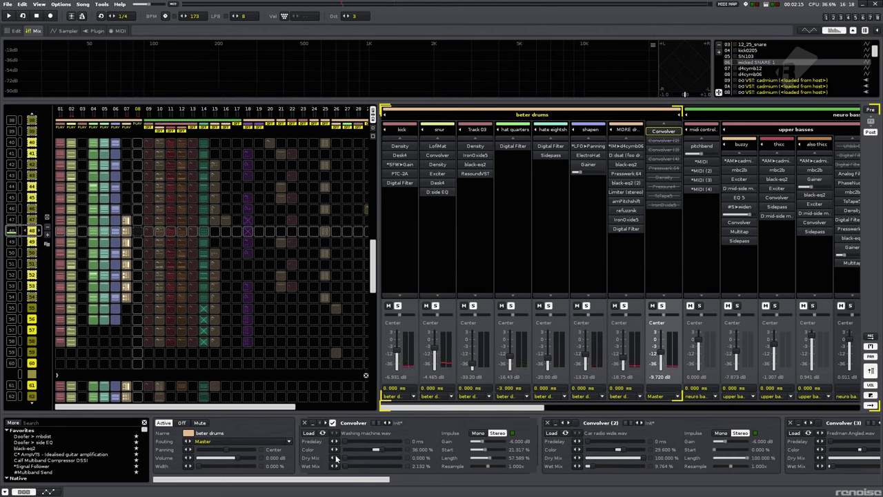
Audition the first Convolver alone at 0 % dry and 100 % wet mix, undo the mix change, and bypass the device again.
{"action": "left_click_drag", "start_coordinate": [372, 469], "coordinate": [404, 469]}
{"action": "key", "text": "space"}
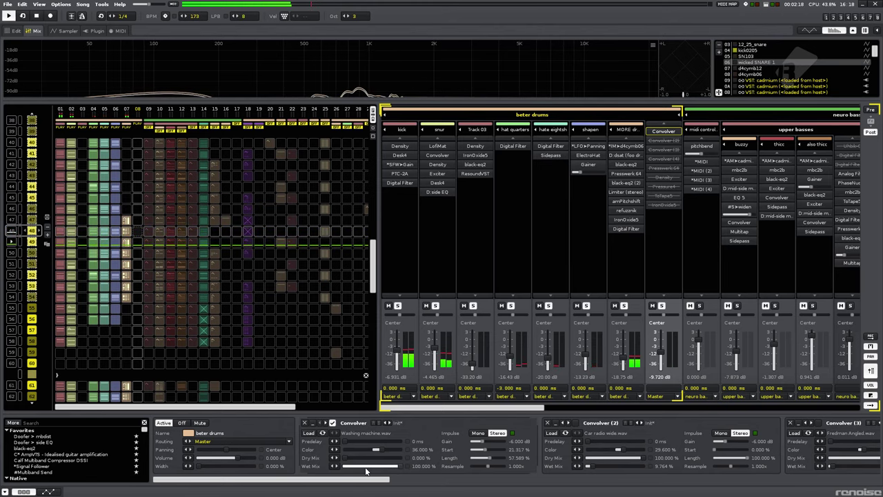
{"action": "key", "text": "ctrl+z"}
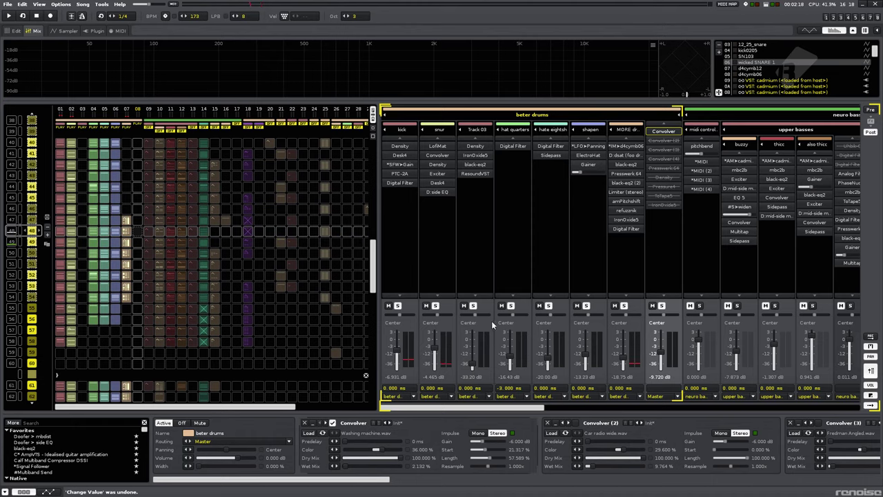
{"action": "key", "text": "Return"}
Enable Presswerk.64 on the beter drums group, play the drums briefly, and view the compressor's settings in its external editor.
{"action": "key", "text": "Down"}
{"action": "key", "text": "Down"}
{"action": "key", "text": "Down"}
{"action": "key", "text": "Down"}
{"action": "key", "text": "Down"}
{"action": "key", "text": "Down"}
{"action": "key", "text": "Down"}
{"action": "key", "text": "Down"}
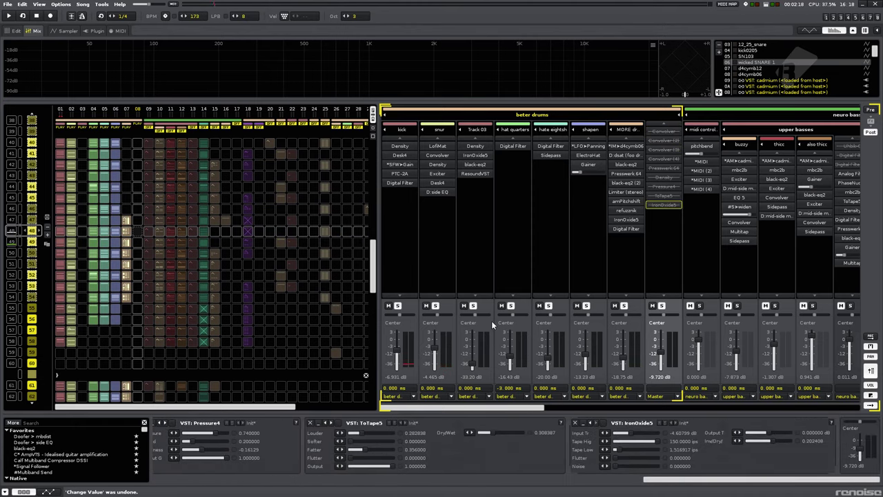
{"action": "key", "text": "ctrl+z"}
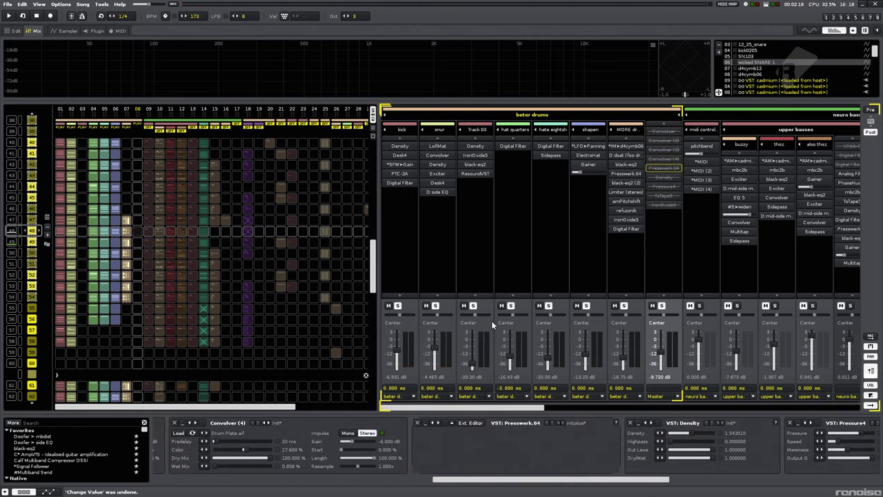
{"action": "key", "text": "space"}
{"action": "key", "text": "space"}
{"action": "key", "text": "Return"}
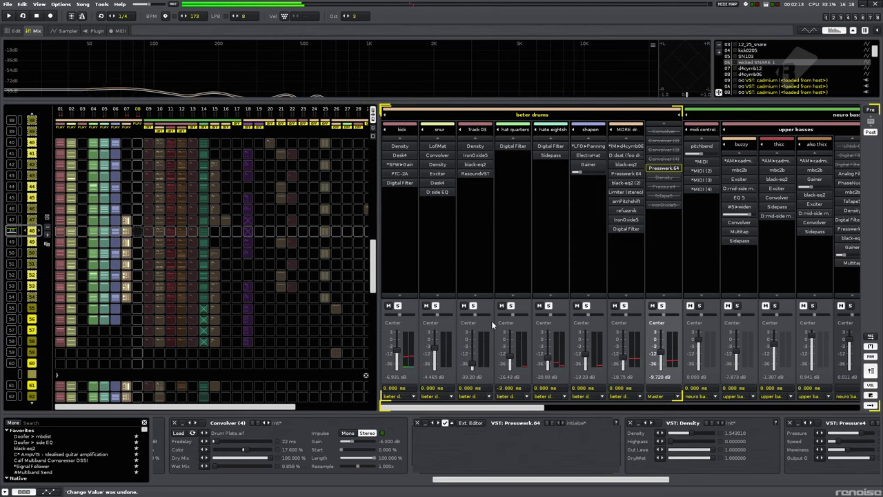
{"action": "left_click", "coordinate": [467, 422]}
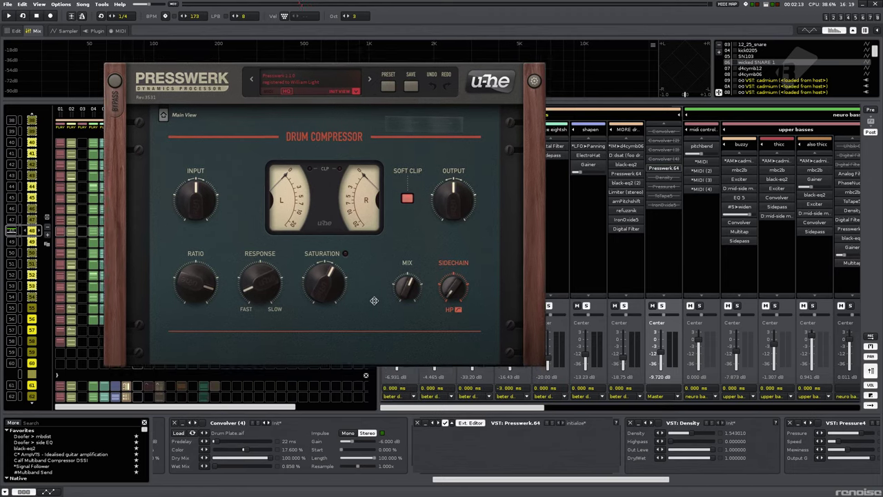
{"action": "key", "text": "Escape"}
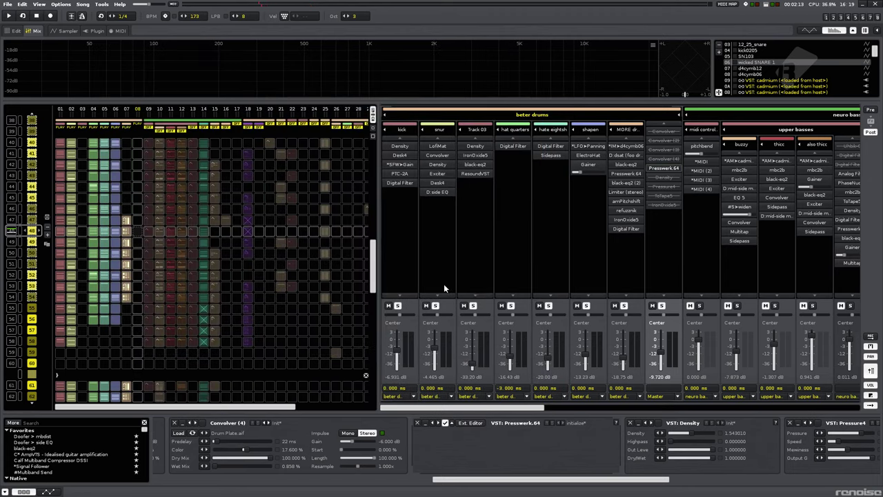
Compare the playing drums with Presswerk.64 bypassed and active, and re-enable Density after it.
{"action": "key", "text": "space"}
{"action": "left_click", "coordinate": [666, 251]}
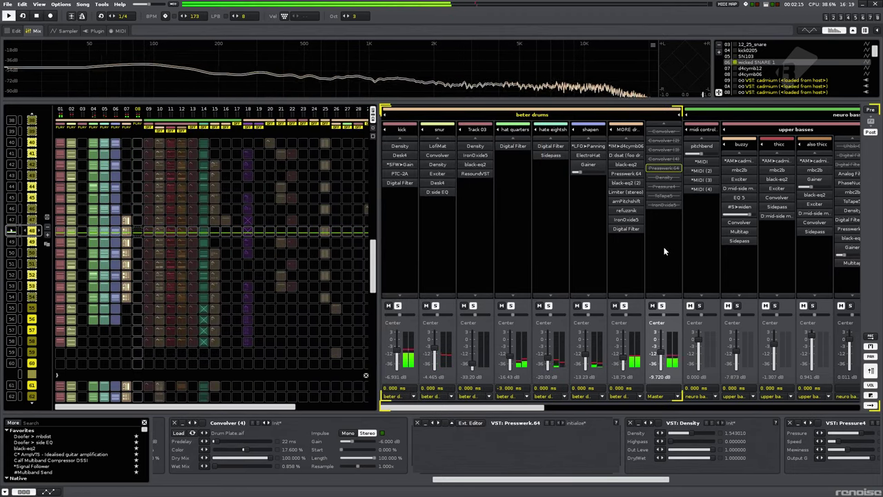
{"action": "key", "text": "Down"}
{"action": "key", "text": "Return"}
{"action": "key", "text": "space"}
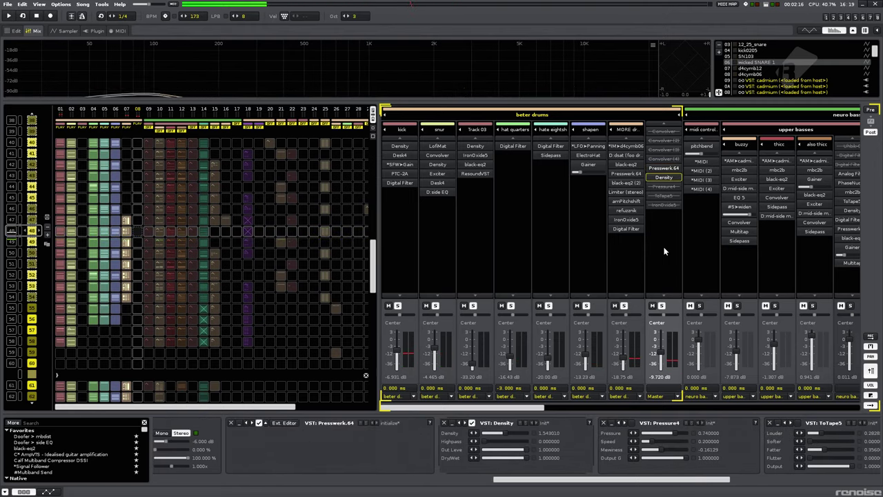
Re-enable Pressure4, ToTape5 and IronOxide5 on the beter drums group while auditioning the drums.
{"action": "key", "text": "space"}
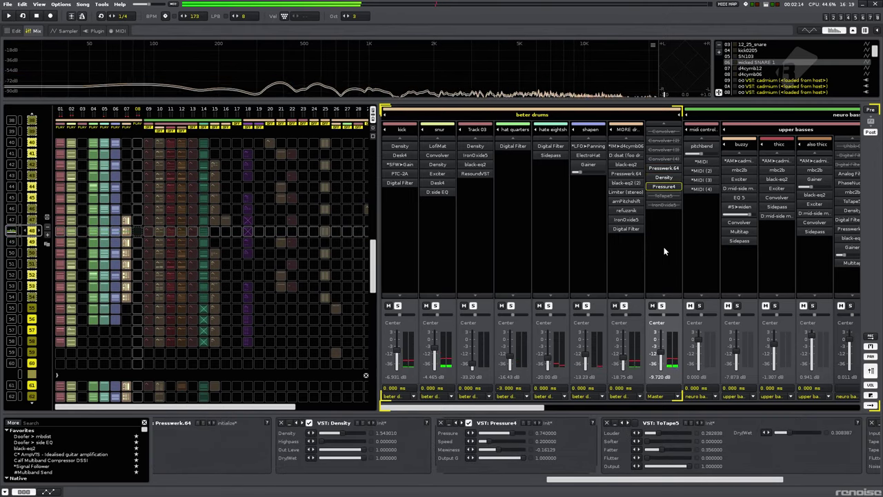
{"action": "key", "text": "space"}
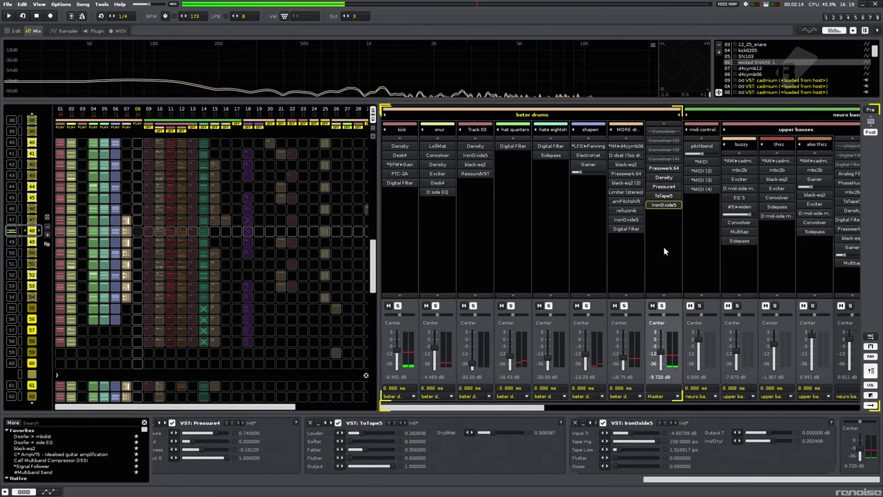
{"action": "key", "text": "space"}
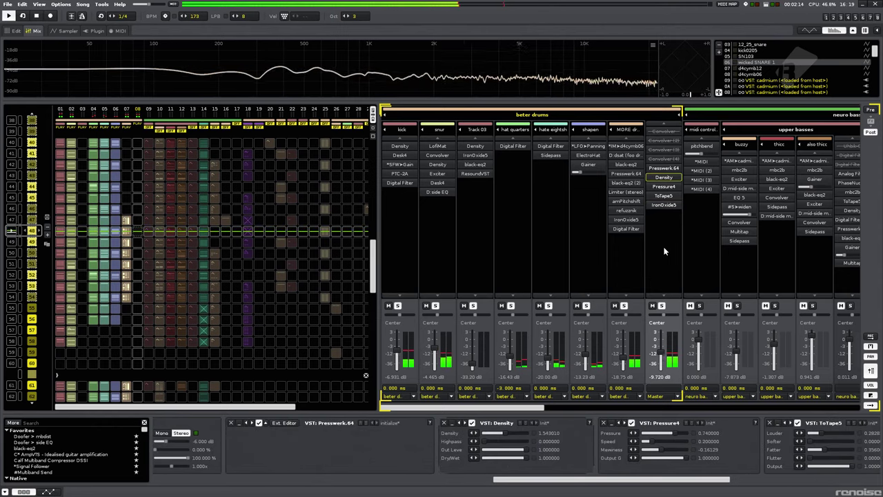
{"action": "key", "text": "space"}
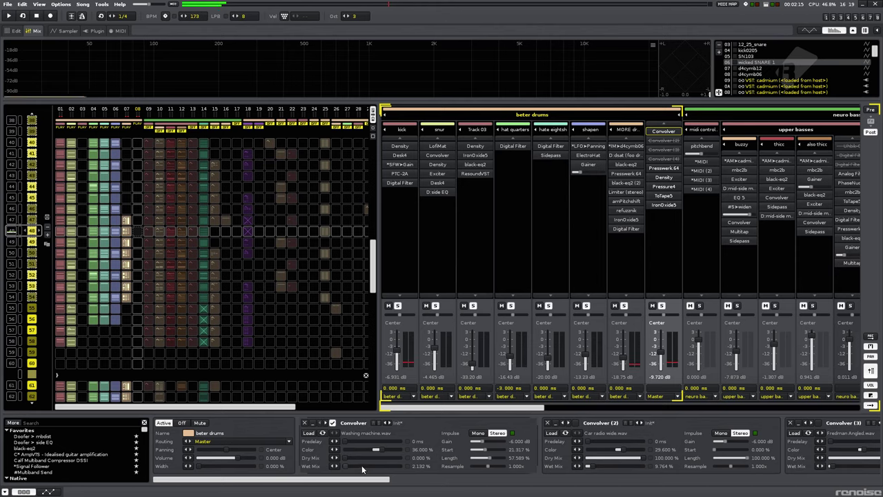
Audition the first Convolver with its wet mix at about 87 % and its dry mix at 0 %, and undo the change.
{"action": "left_click_drag", "start_coordinate": [384, 467], "coordinate": [394, 469]}
{"action": "key", "text": "space"}
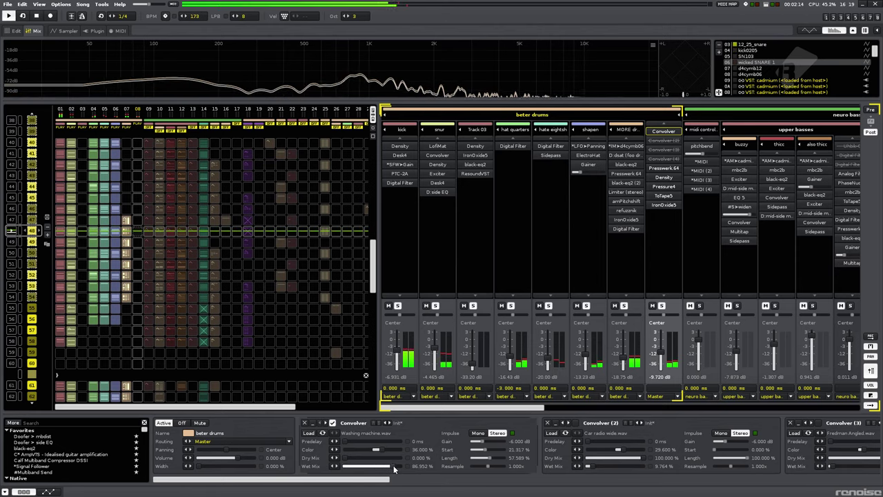
{"action": "key", "text": "ctrl+z"}
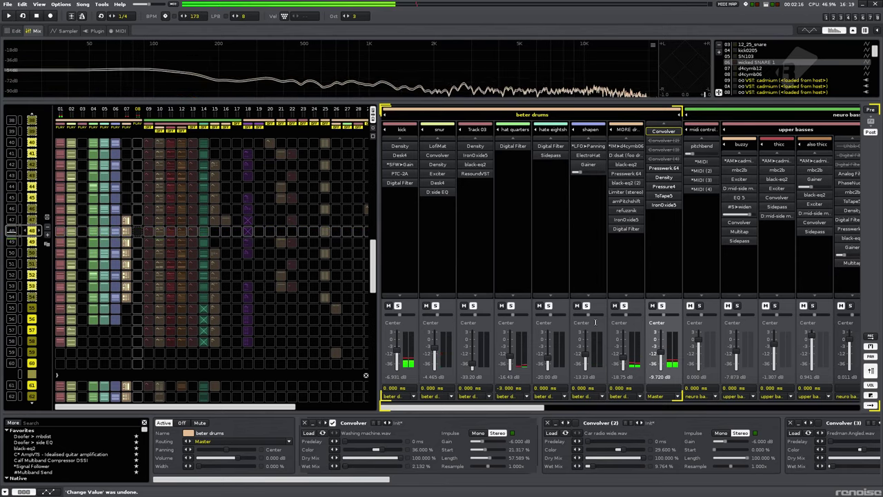
Re-enable Convolver (2), (3) and (4) on the beter drums group, auditioning their reverbs and undoing the test mix changes.
{"action": "left_click", "coordinate": [567, 433]}
{"action": "key", "text": "space"}
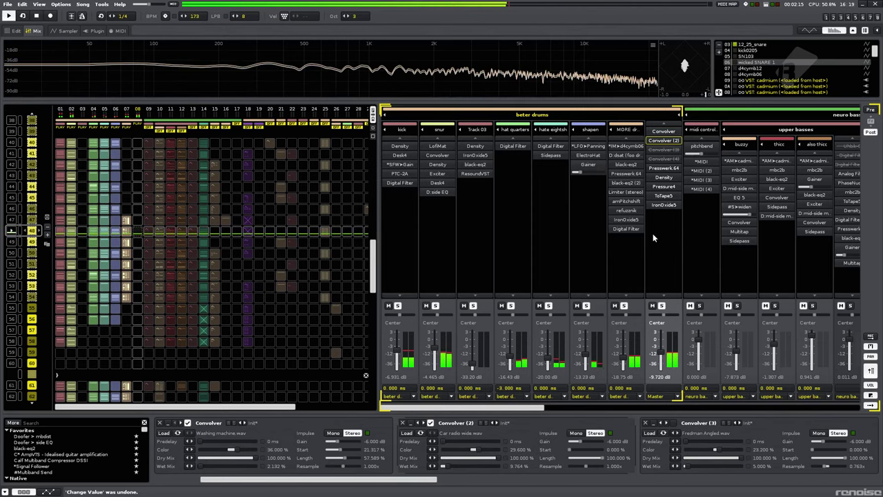
{"action": "key", "text": "space"}
{"action": "key", "text": "ctrl+z"}
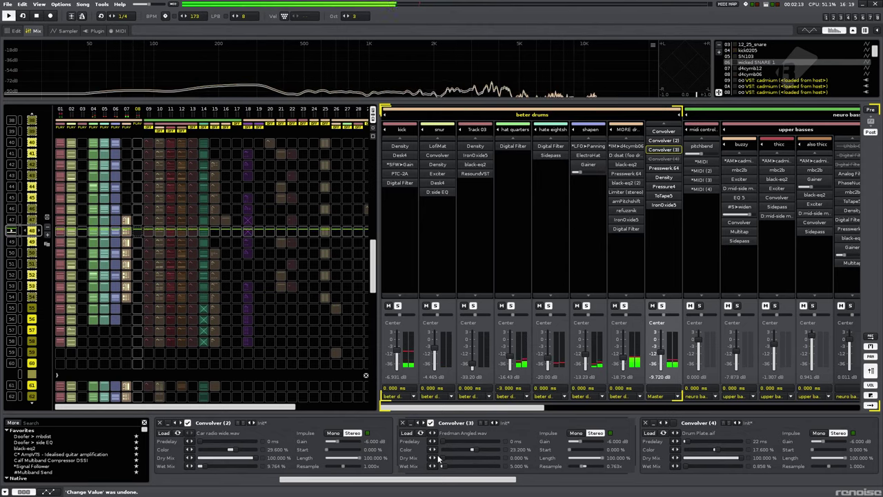
{"action": "scroll", "coordinate": [438, 459], "scroll_direction": "down", "scroll_amount": 1}
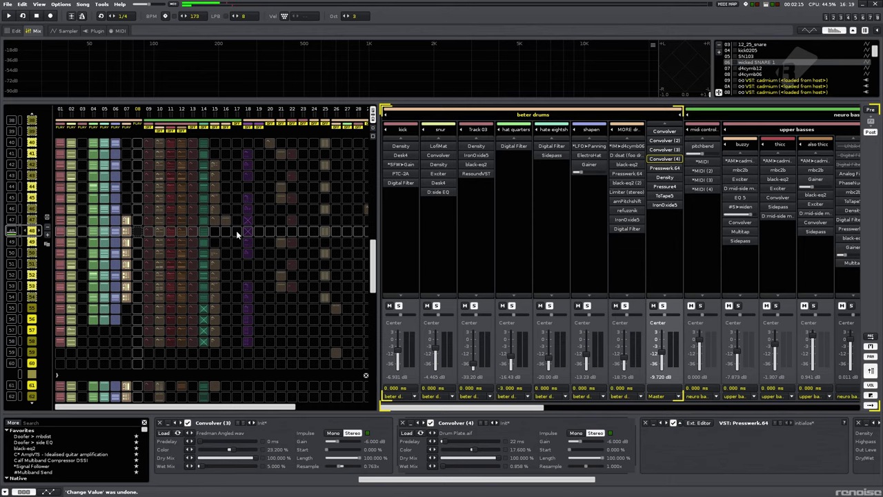
Look across the remaining tracks of the pattern matrix and switch to the screen recorder's window.
{"action": "scroll", "coordinate": [258, 264], "scroll_direction": "right", "scroll_amount": 8}
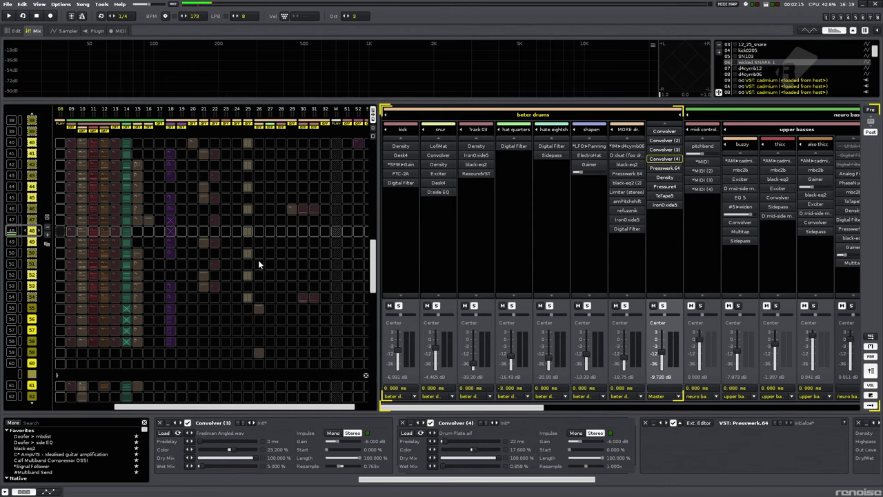
{"action": "scroll", "coordinate": [258, 263], "scroll_direction": "left", "scroll_amount": 8}
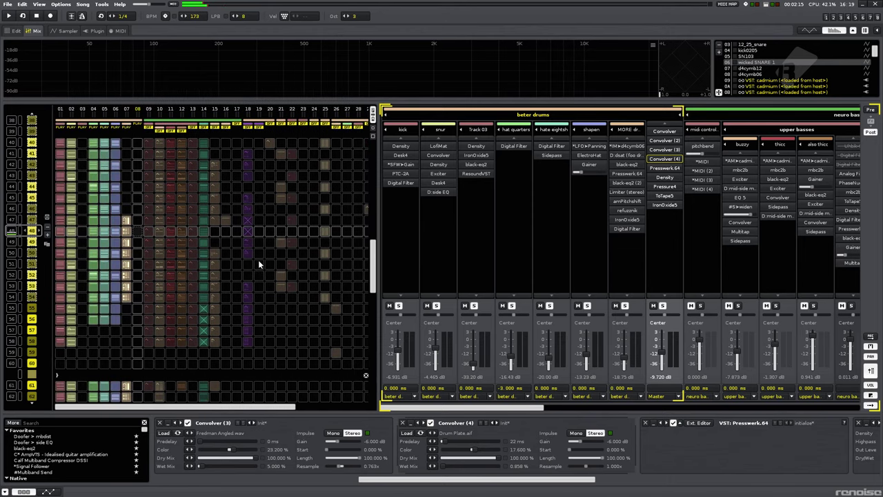
{"action": "key", "text": "super+1"}
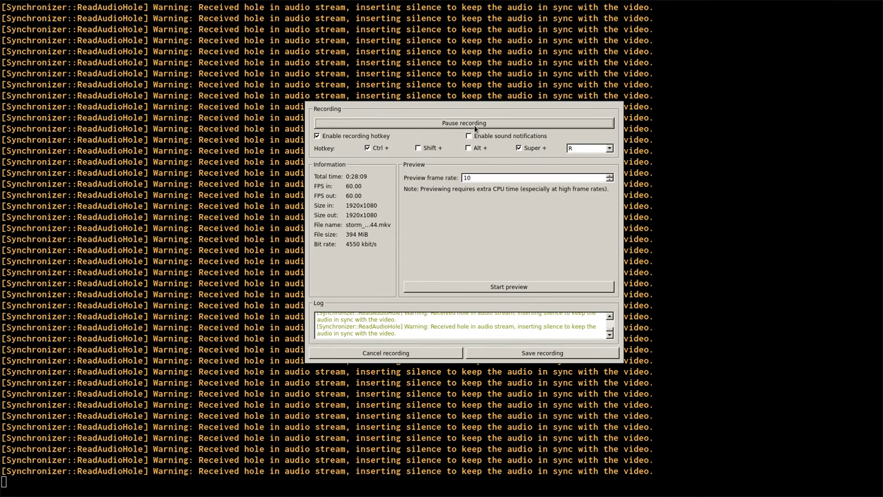